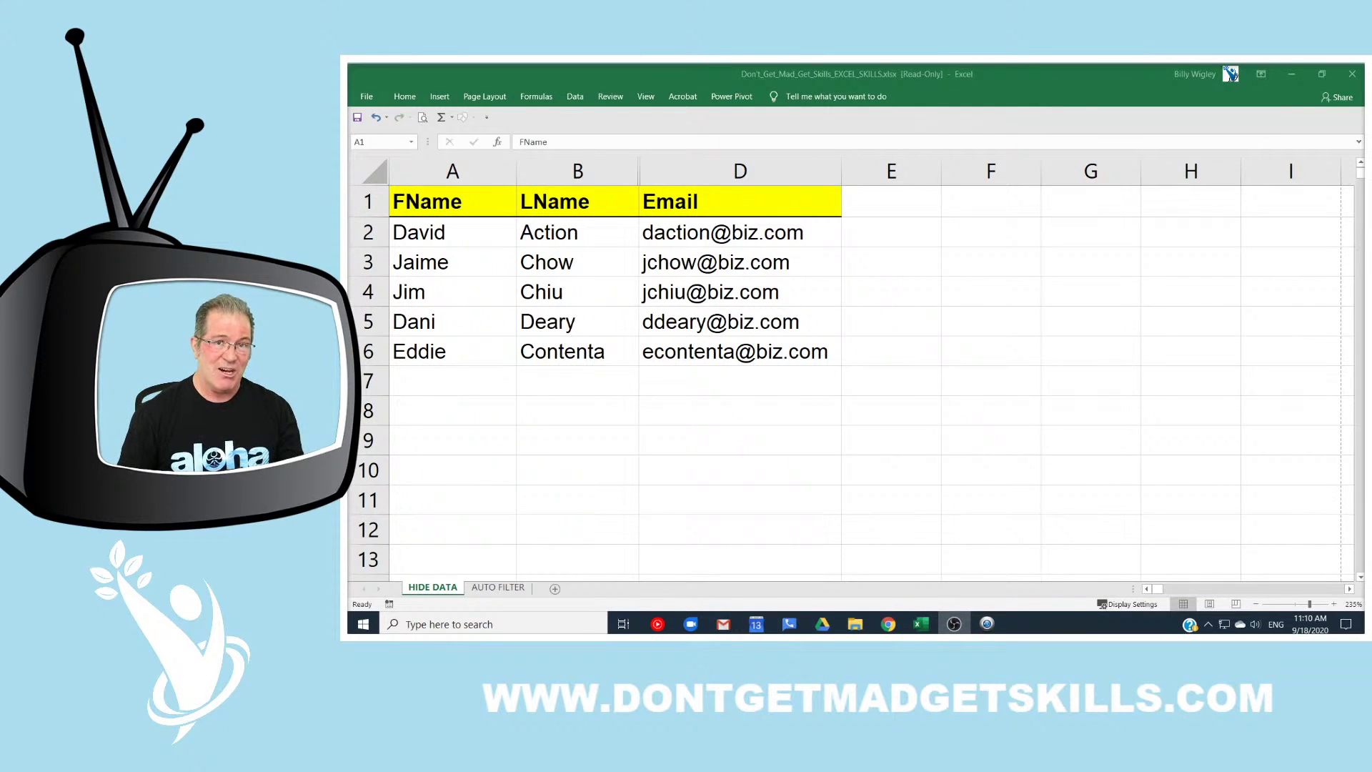
# Step: Go from cell A7 to the last row of column A to examine the worksheet's final row number
pyautogui.doubleClick(493, 205)
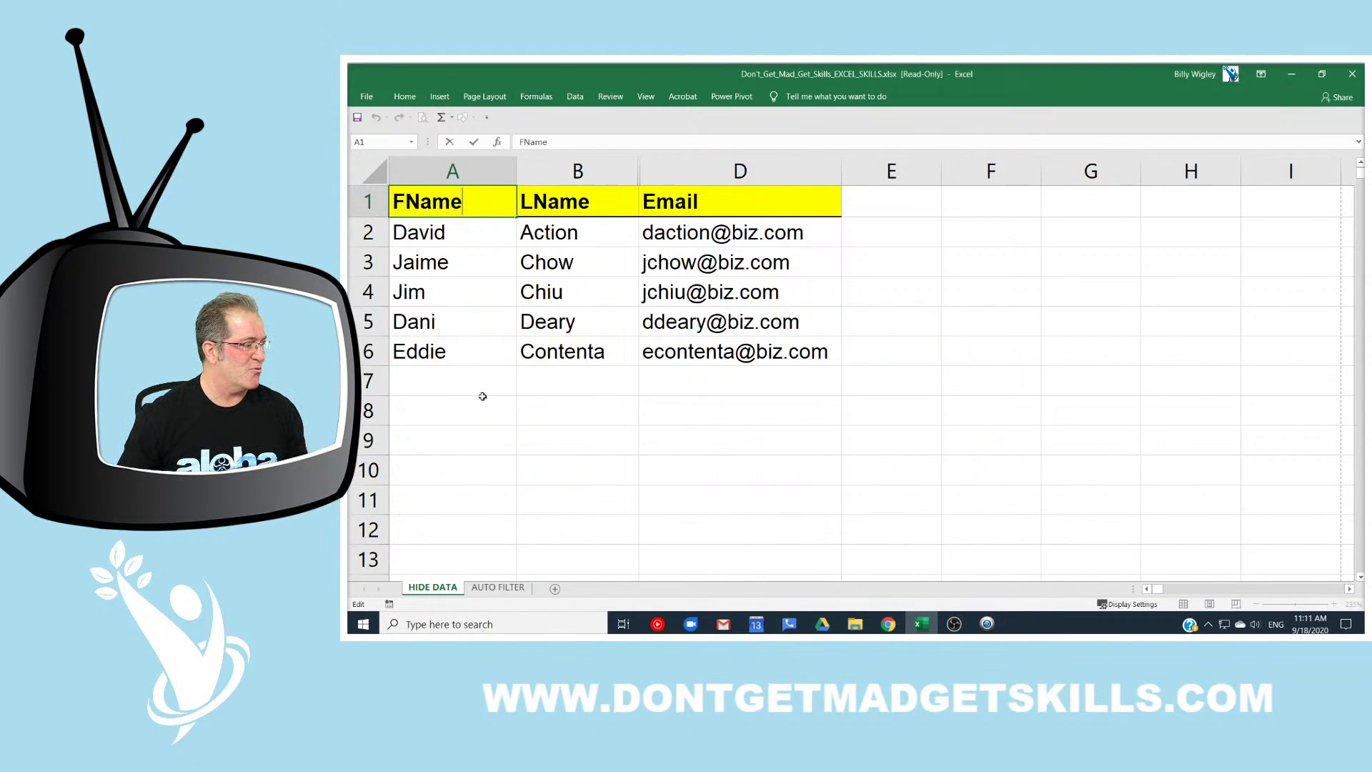
pyautogui.click(478, 372)
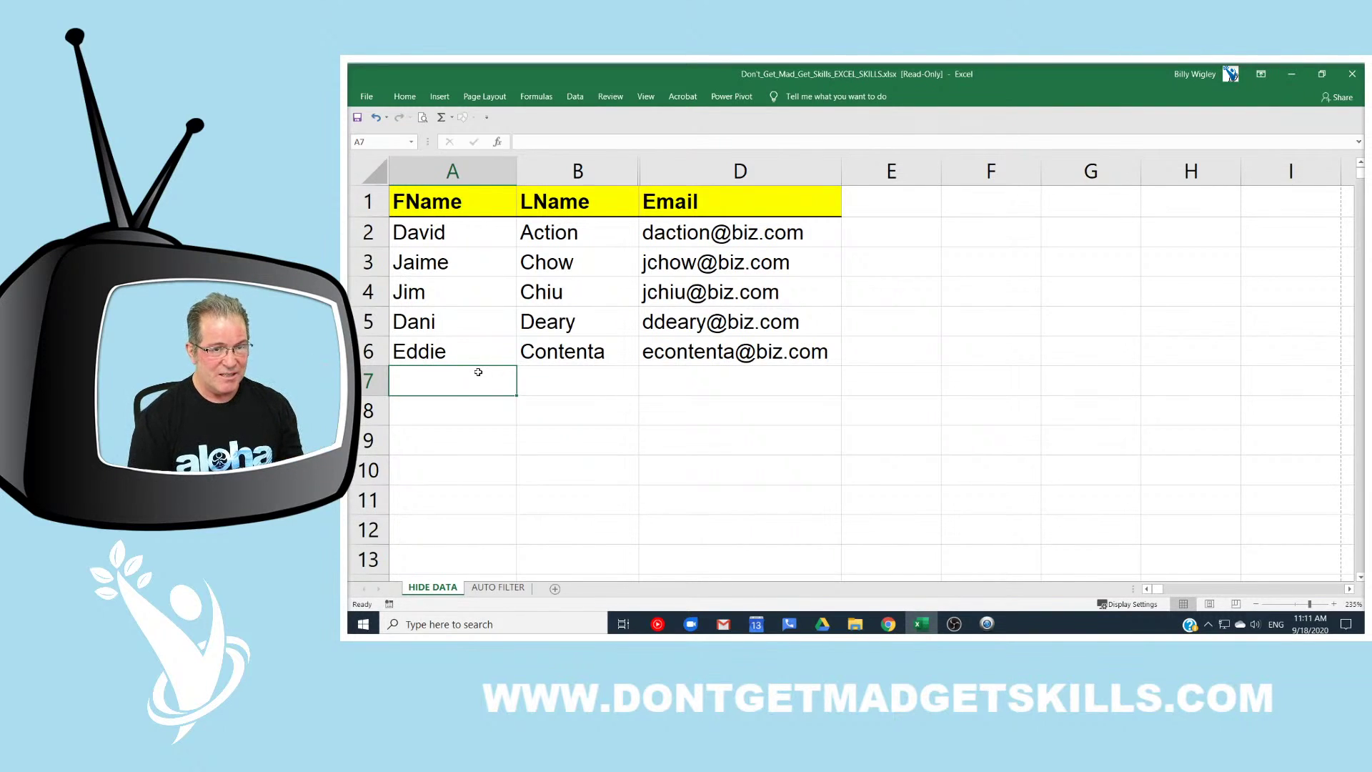
pyautogui.hotkey('ctrl', 'Down')
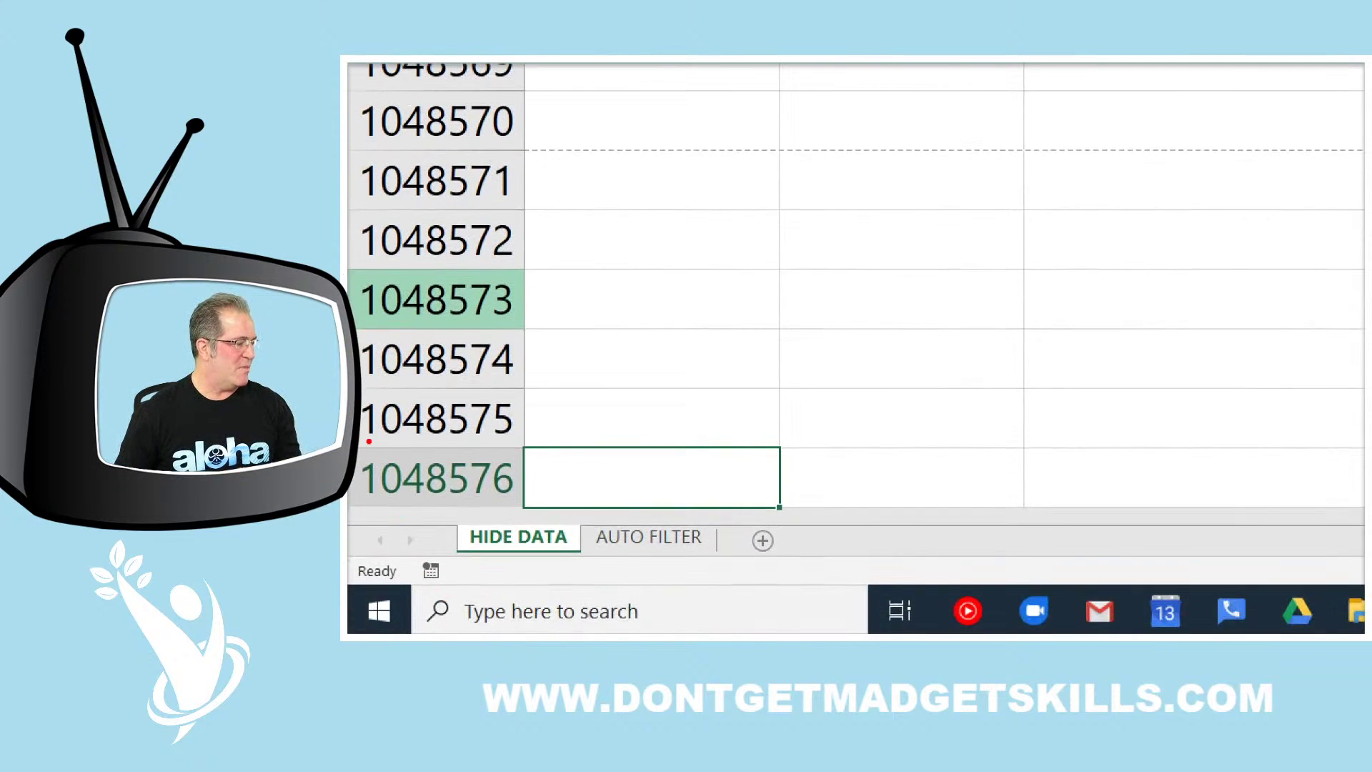
pyautogui.moveTo(357, 436); pyautogui.dragTo(777, 508)
pyautogui.moveTo(516, 471); pyautogui.dragTo(676, 372)
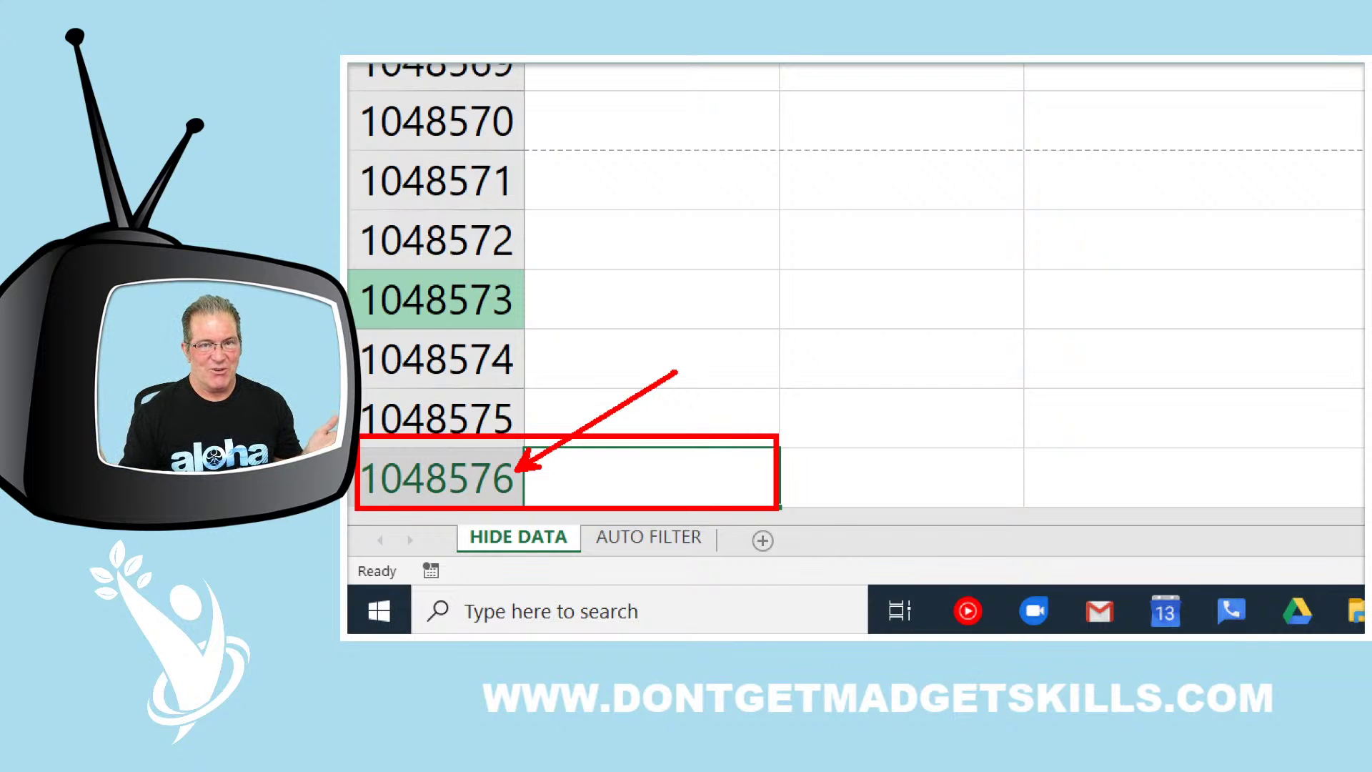
pyautogui.press('Escape')
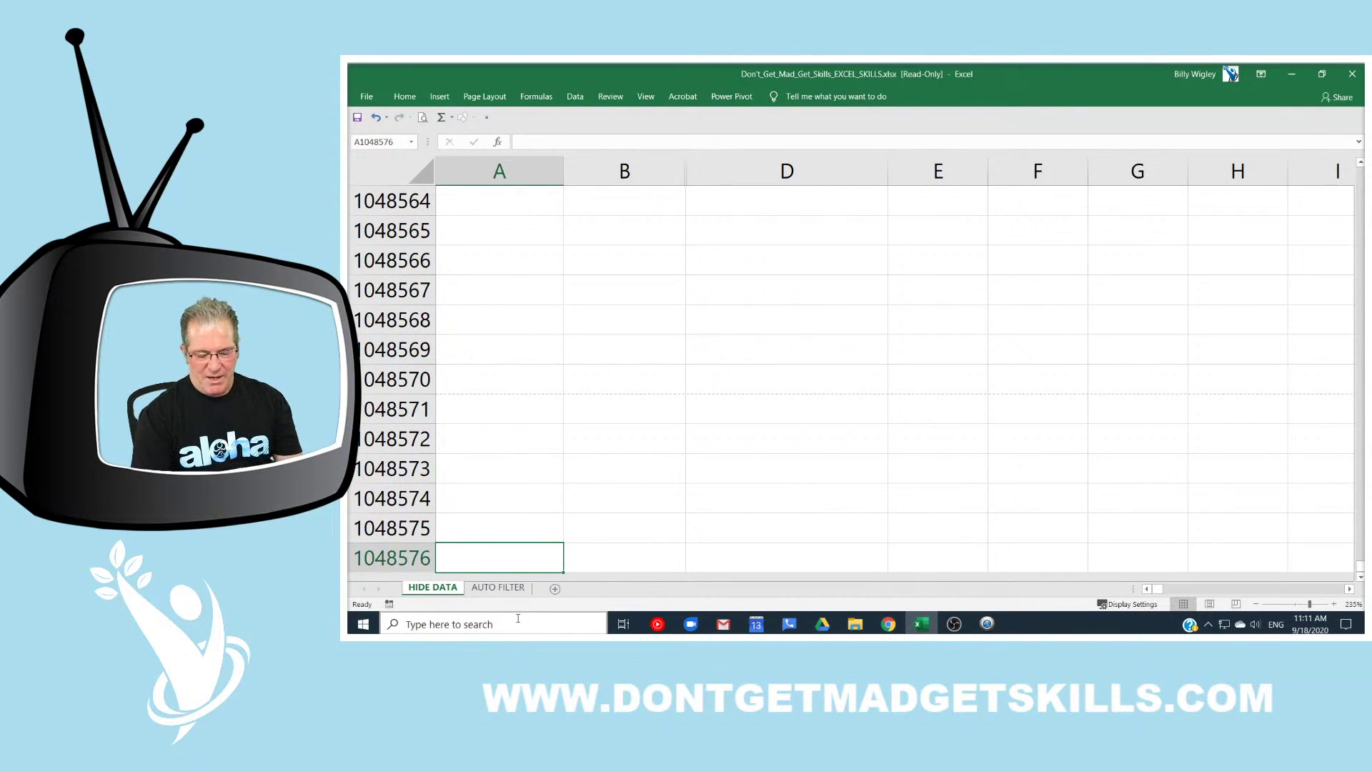
# Step: Return to the header row and go to its last cell, XFD1, to examine the worksheet's final column letter
pyautogui.hotkey('ctrl', 'Up')
pyautogui.hotkey('ctrl', 'Up')
pyautogui.hotkey('ctrl', 'Right')
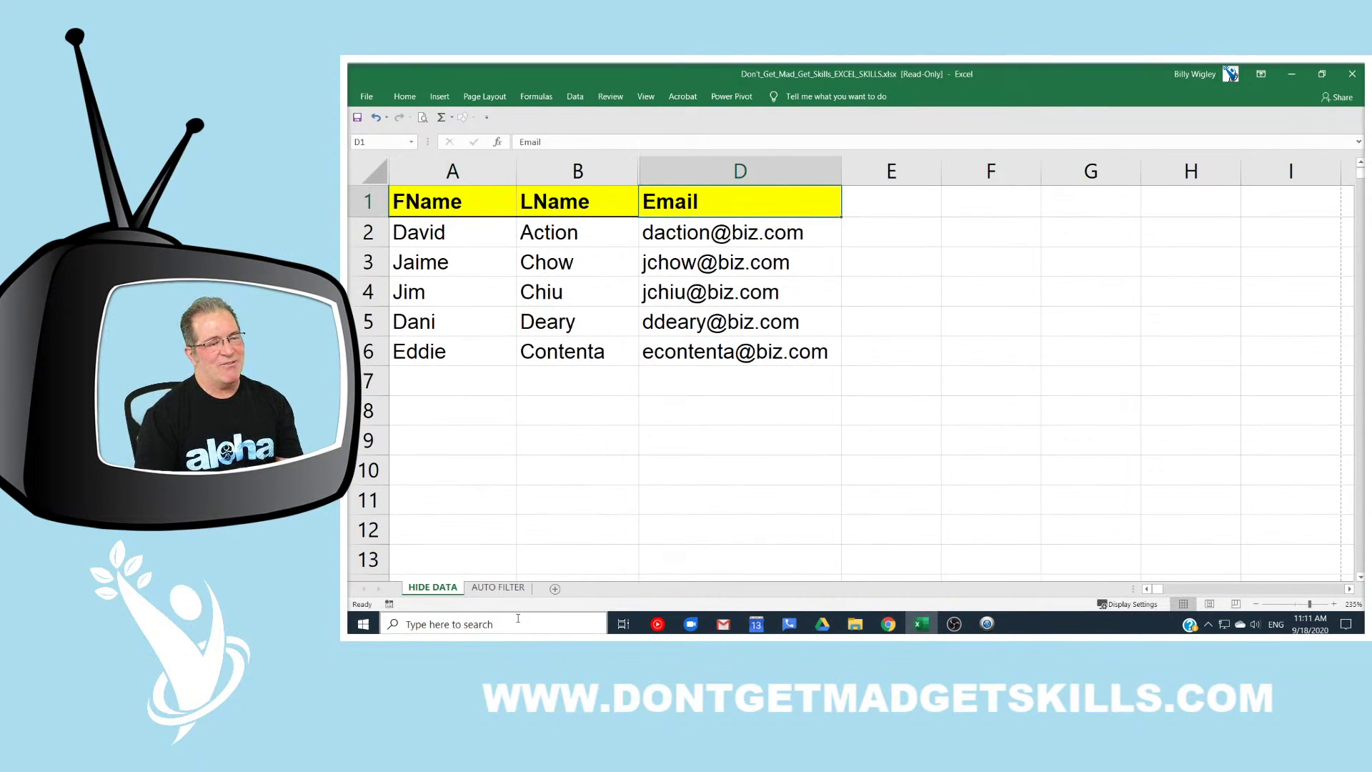
pyautogui.hotkey('ctrl', 'Right')
pyautogui.hotkey('ctrl', '1')
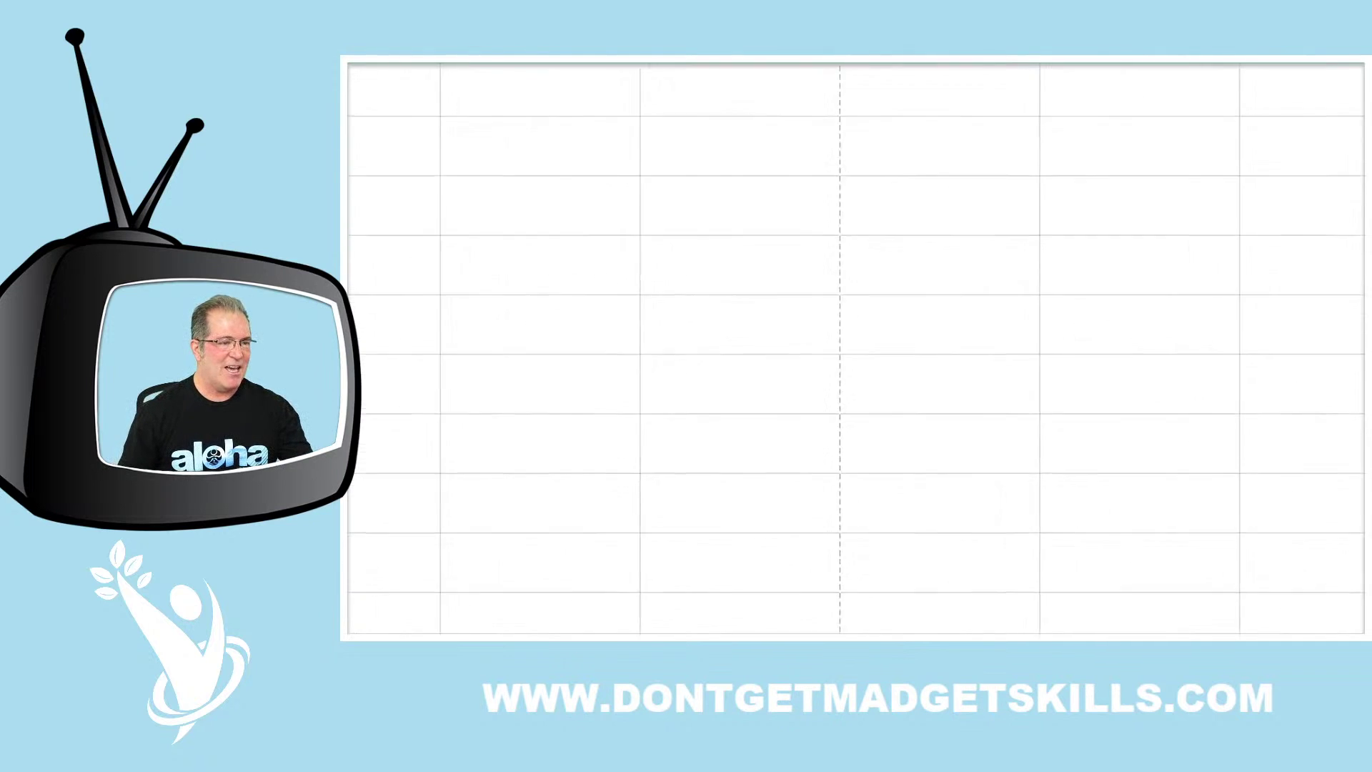
pyautogui.moveTo(983, 147)
pyautogui.mouseDown()
pyautogui.moveTo(1219, 307)
pyautogui.moveTo(1273, 326)
pyautogui.mouseUp()
pyautogui.press('Escape')
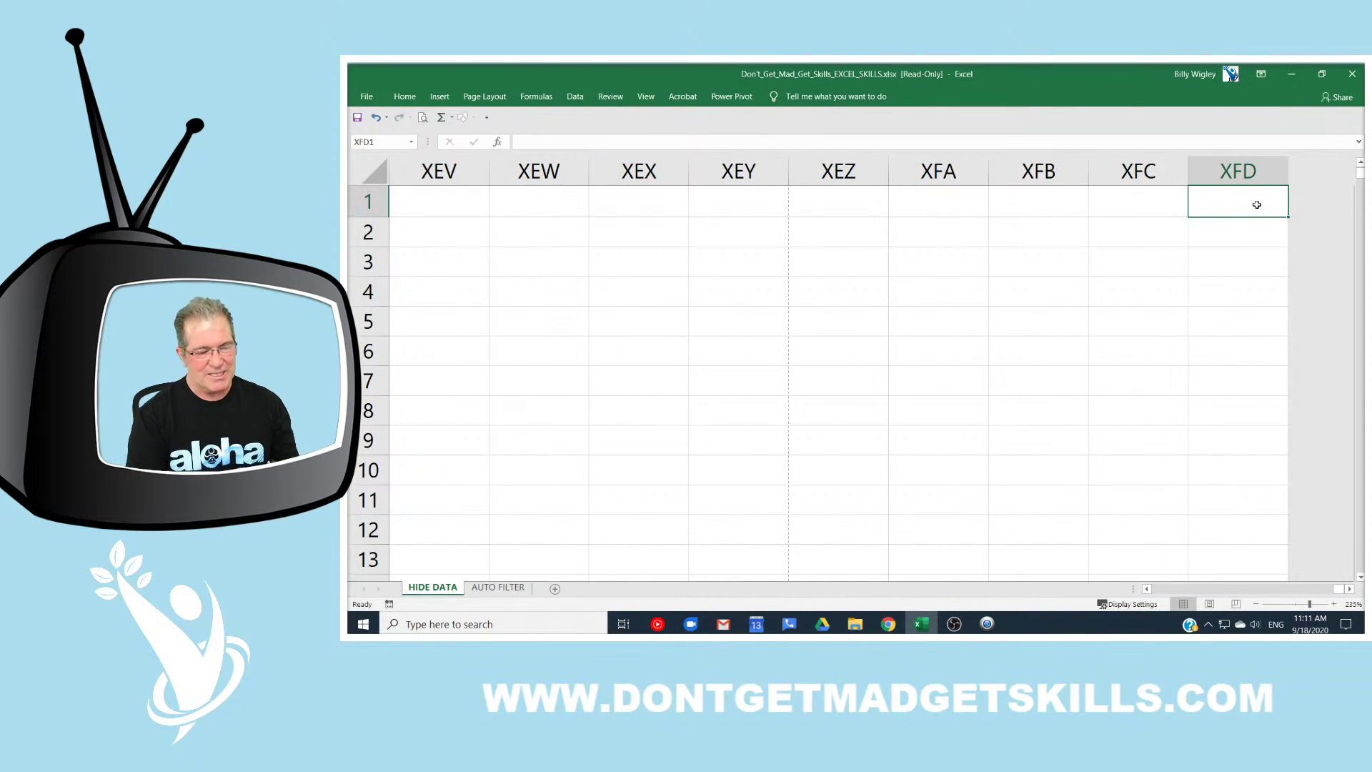
# Step: Enter a COLUMN formula without a reference in the worksheet's very last cell, XFD1048576
pyautogui.hotkey('ctrl', 'Down')
pyautogui.hotkey('ctrl', '1')
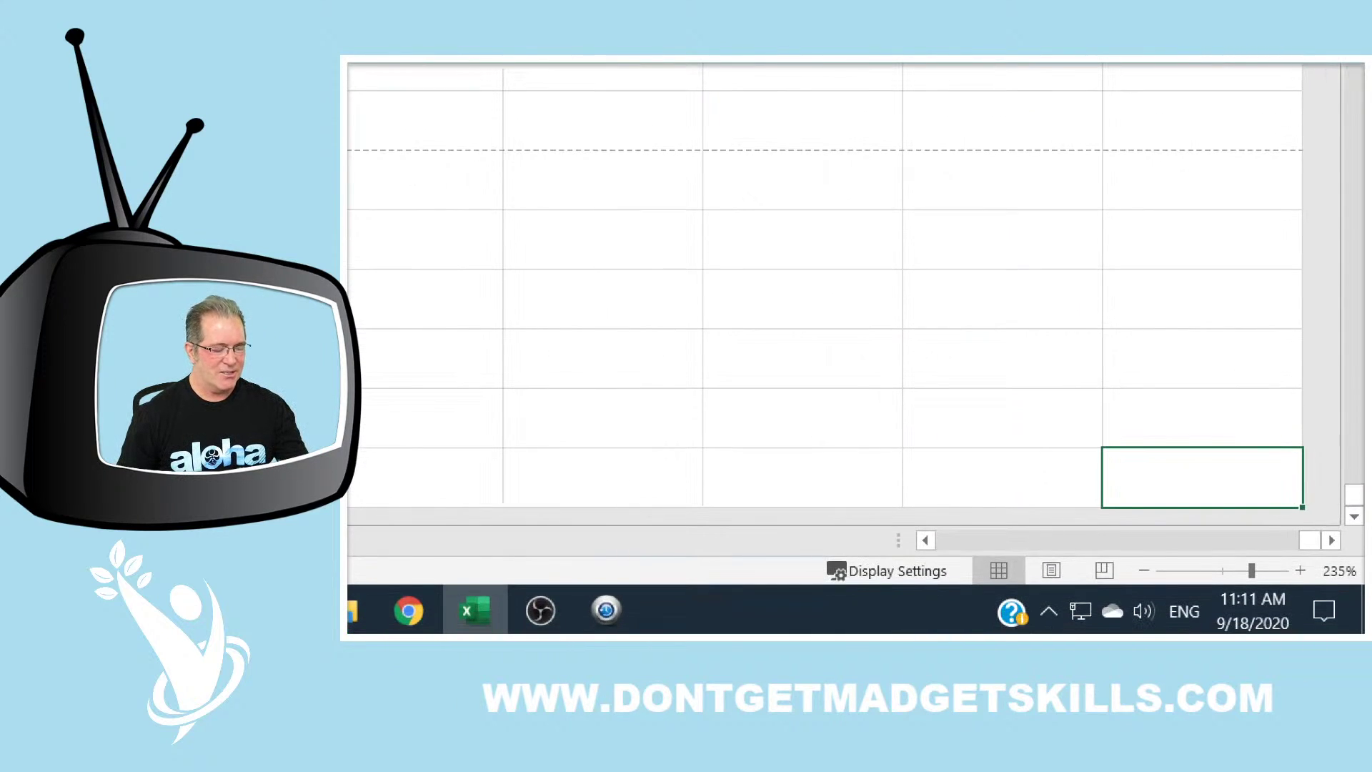
pyautogui.press('Escape')
pyautogui.hotkey('ctrl', '4')
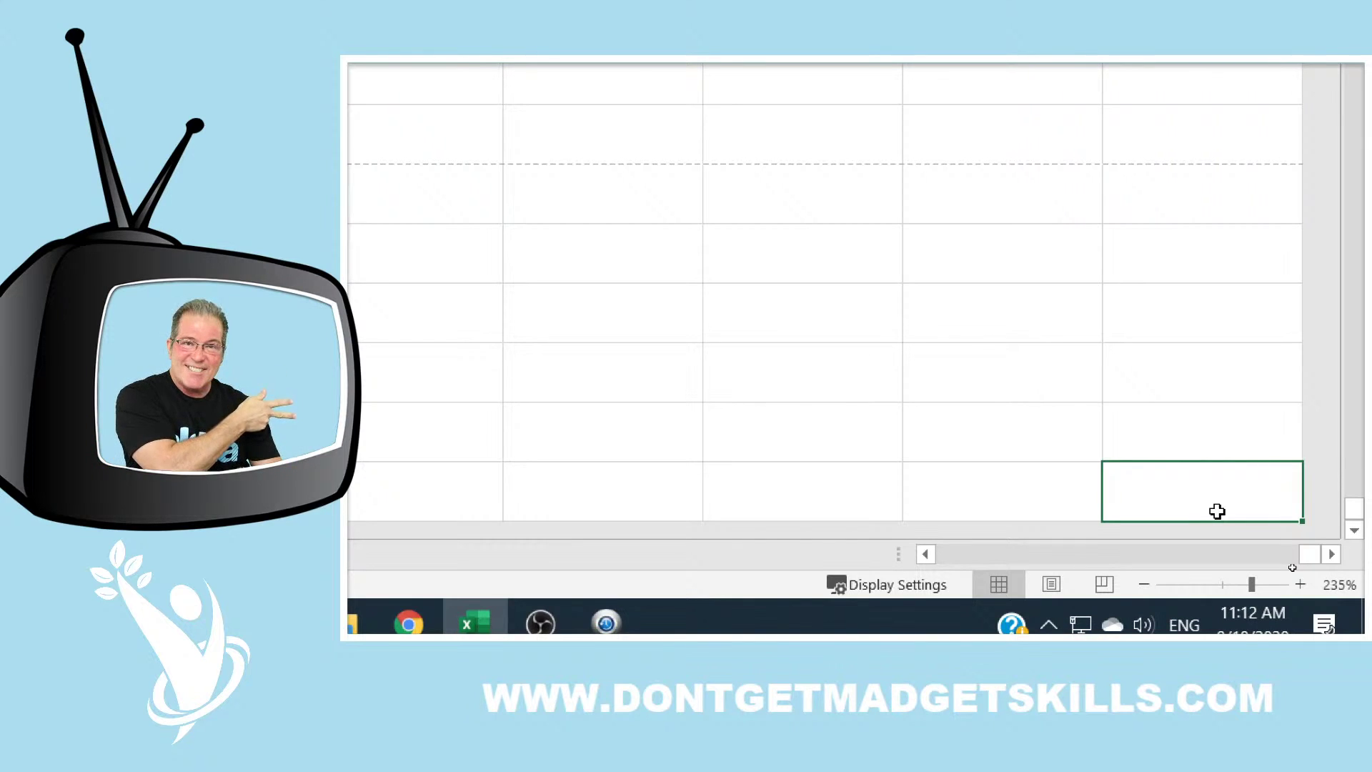
pyautogui.write('=')
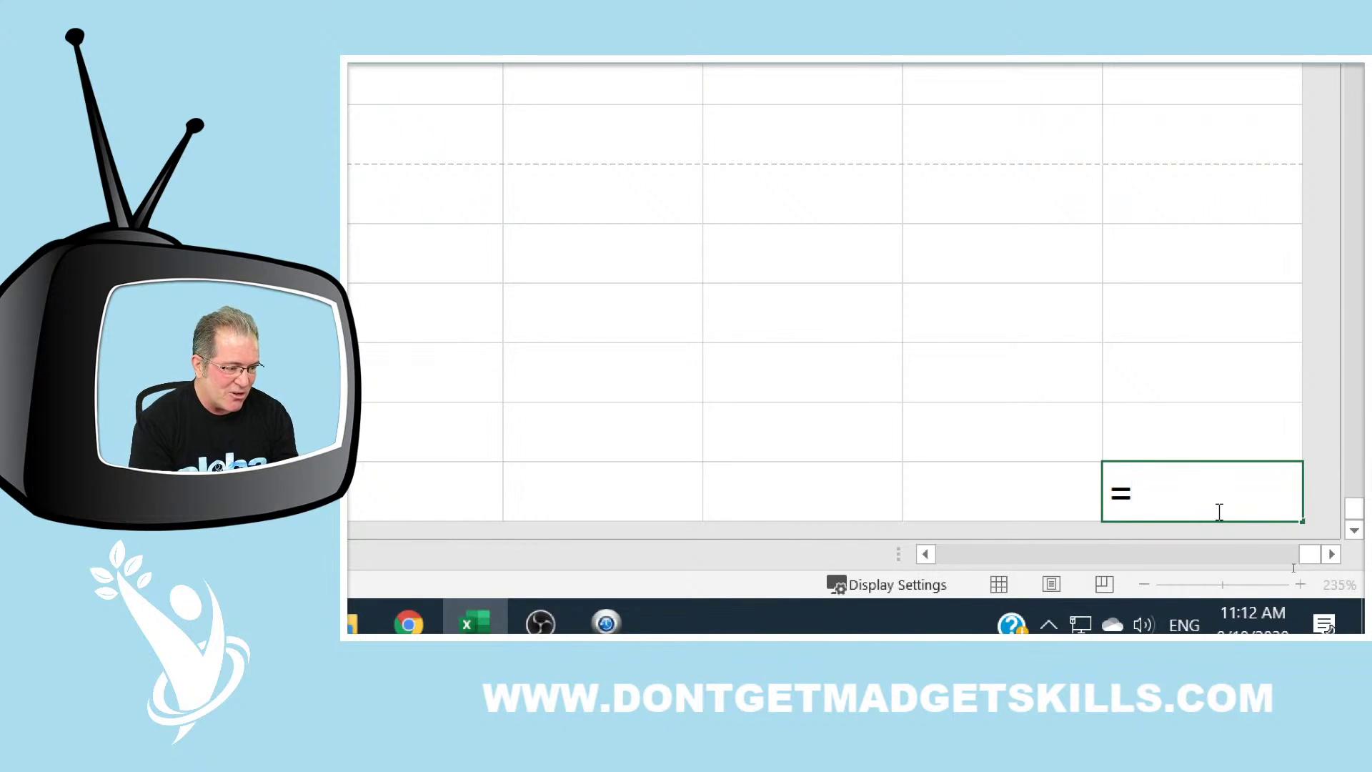
pyautogui.write('c')
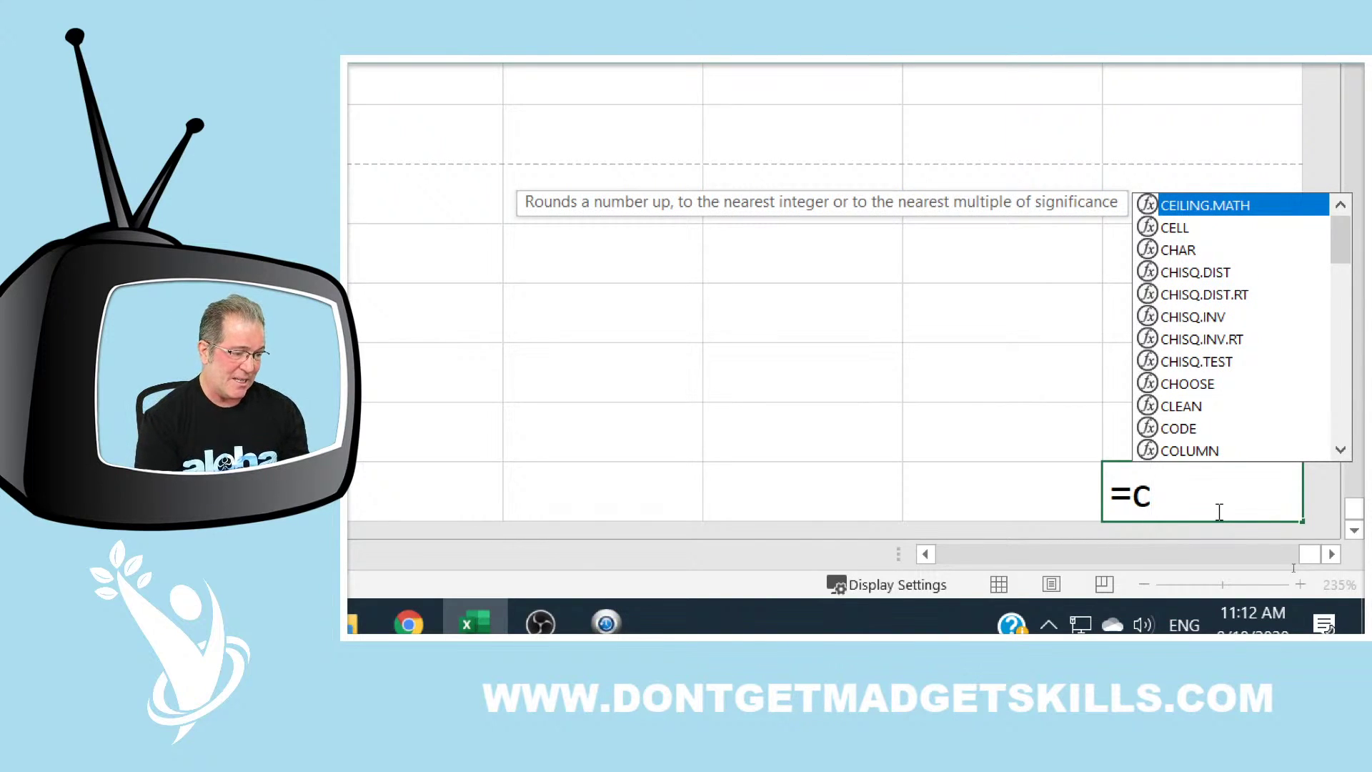
pyautogui.write('o')
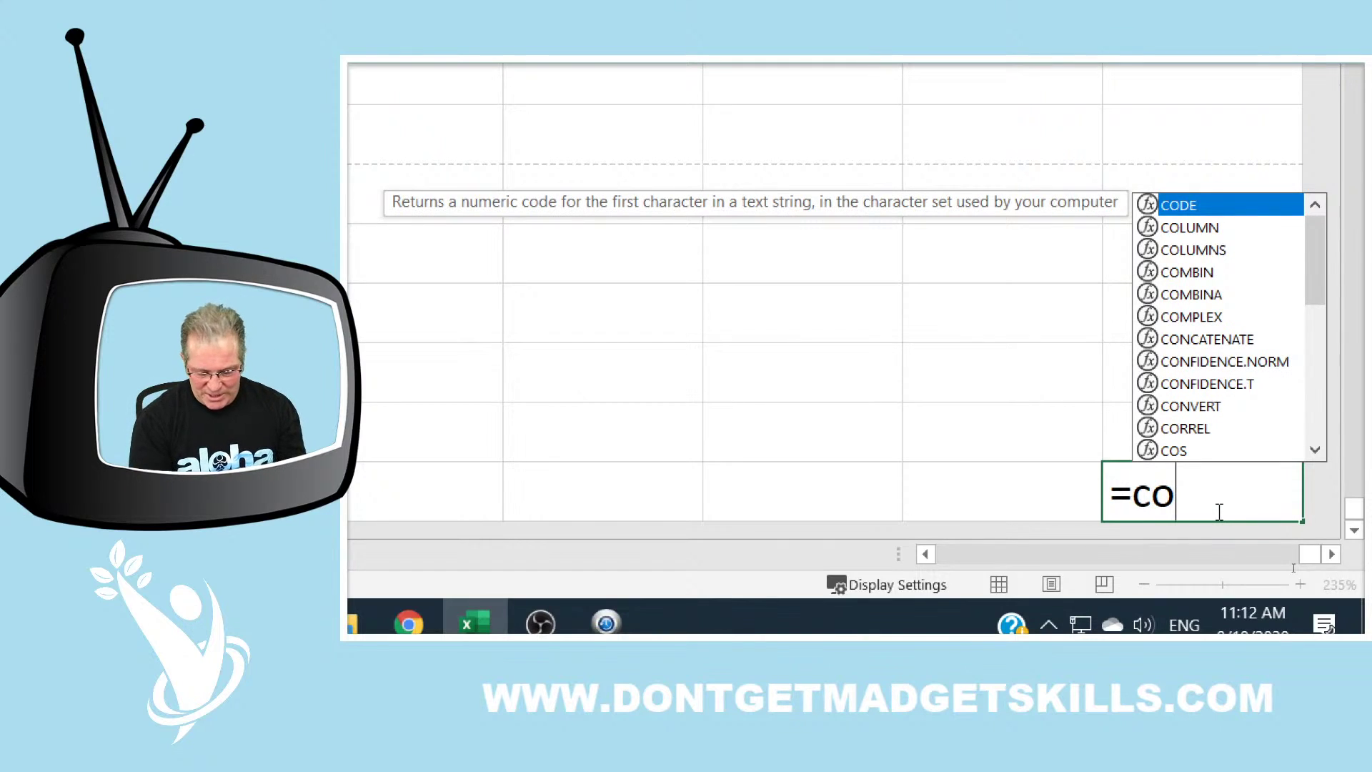
pyautogui.press('Down')
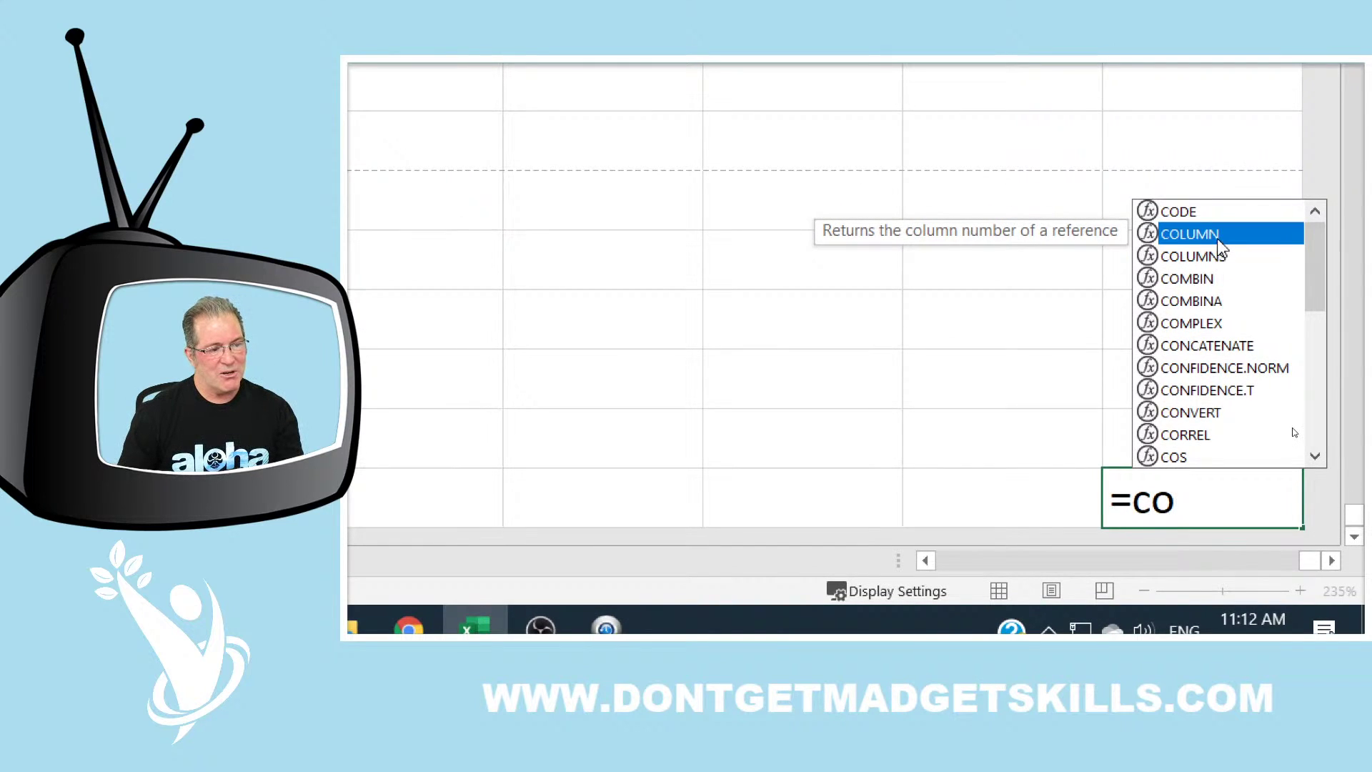
pyautogui.doubleClick(1216, 238)
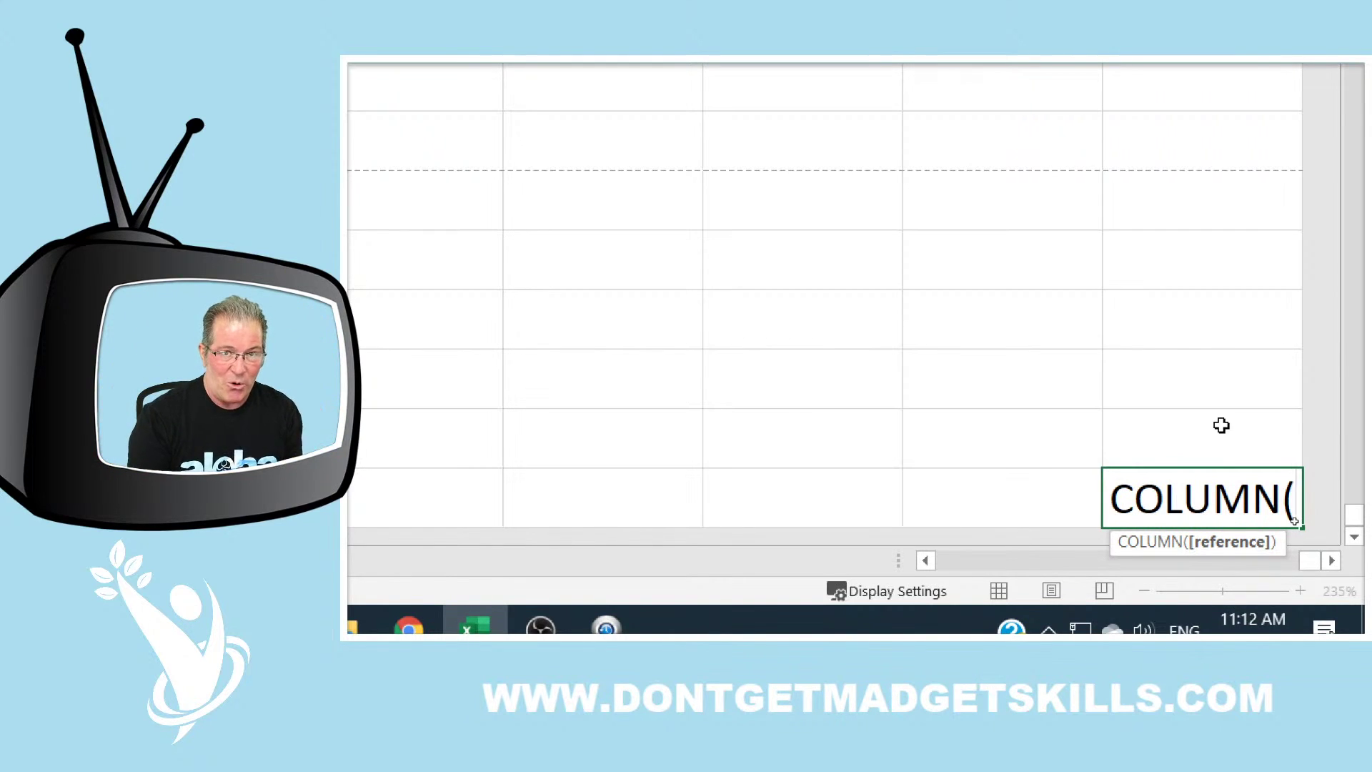
pyautogui.hotkey('ctrl', 'Return')
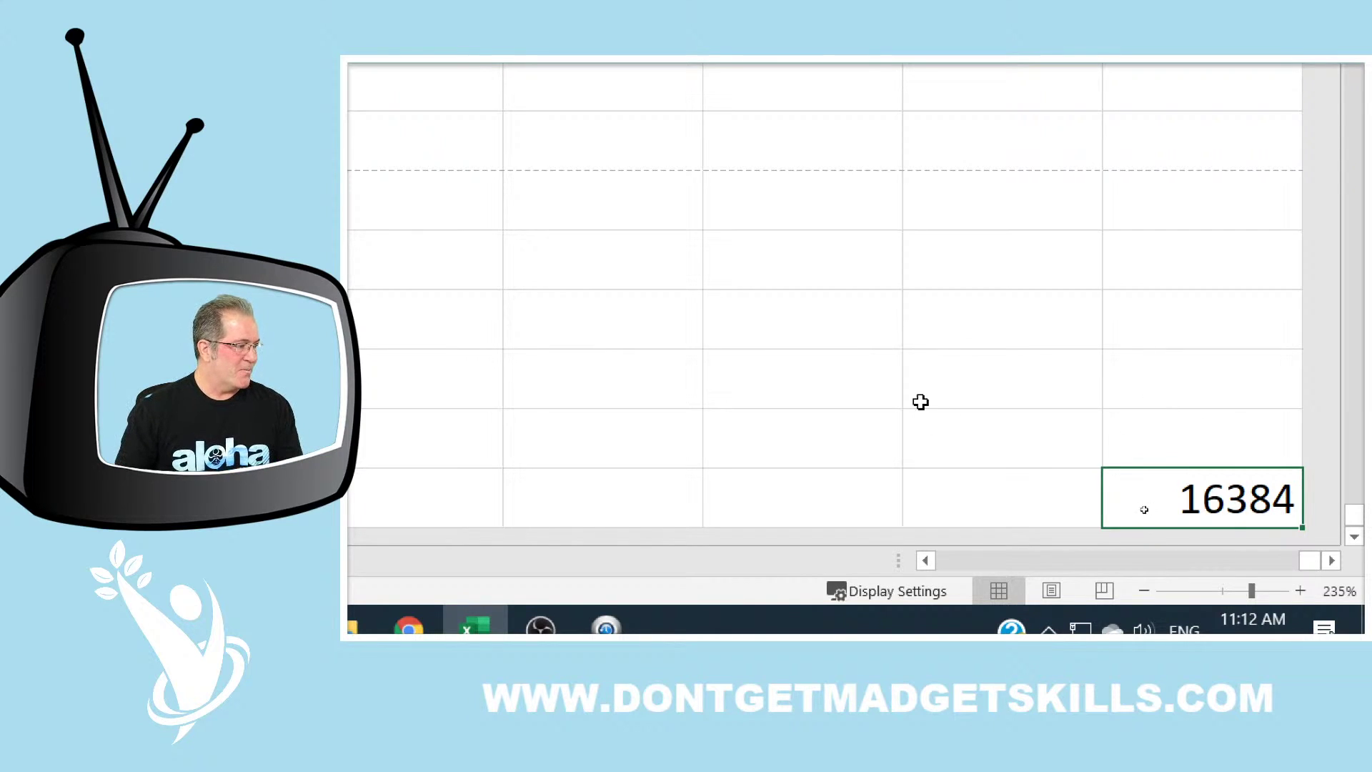
# Step: Enter a COLUMN formula without a reference three cells before the last cell, in XFA1048576
pyautogui.click(615, 500)
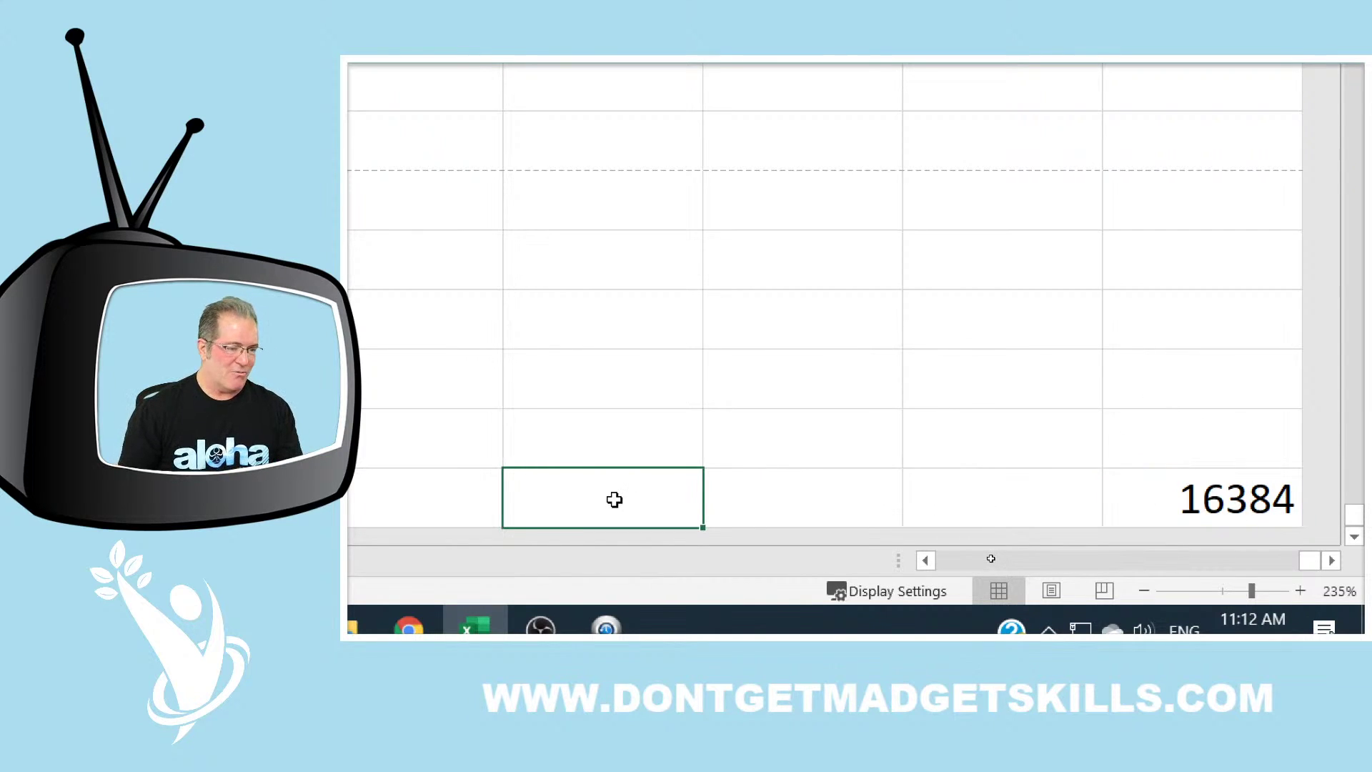
pyautogui.write('=col')
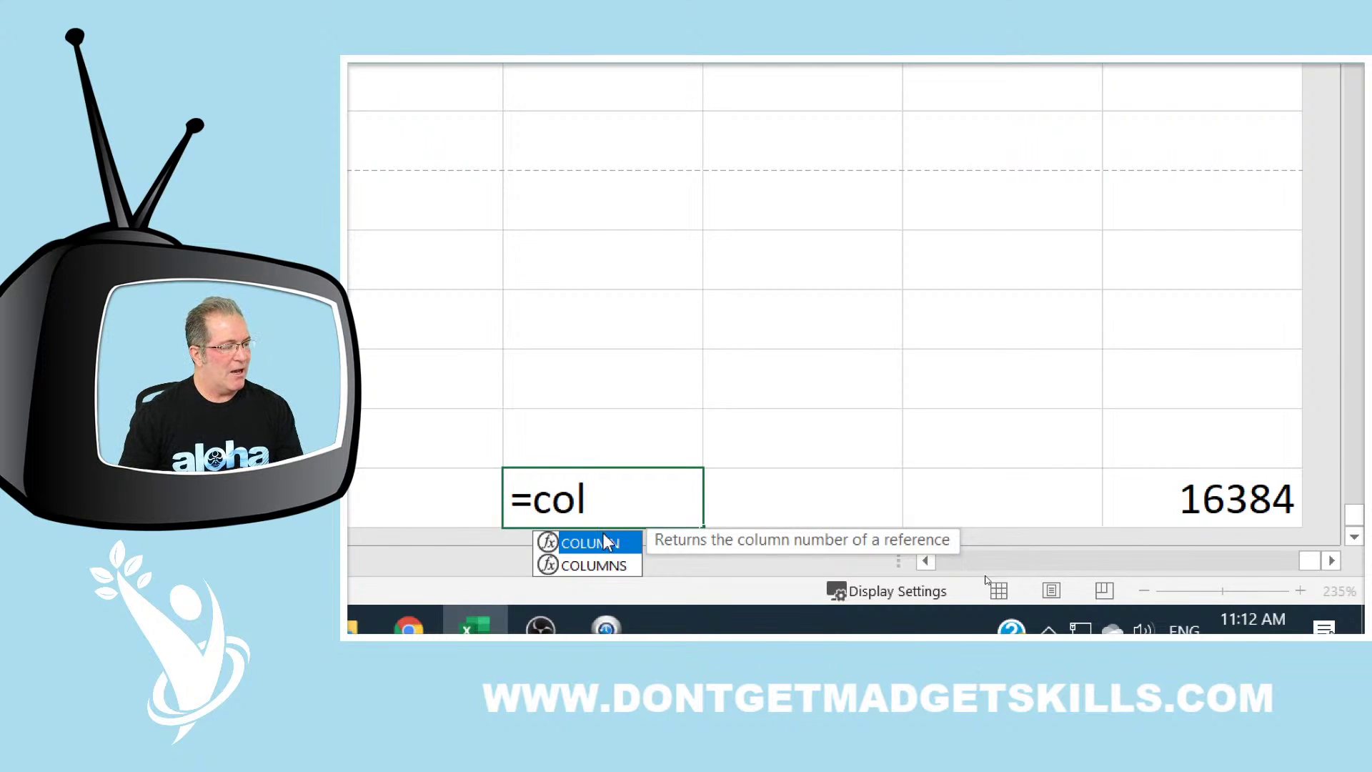
pyautogui.doubleClick(605, 544)
pyautogui.hotkey('ctrl', 'Return')
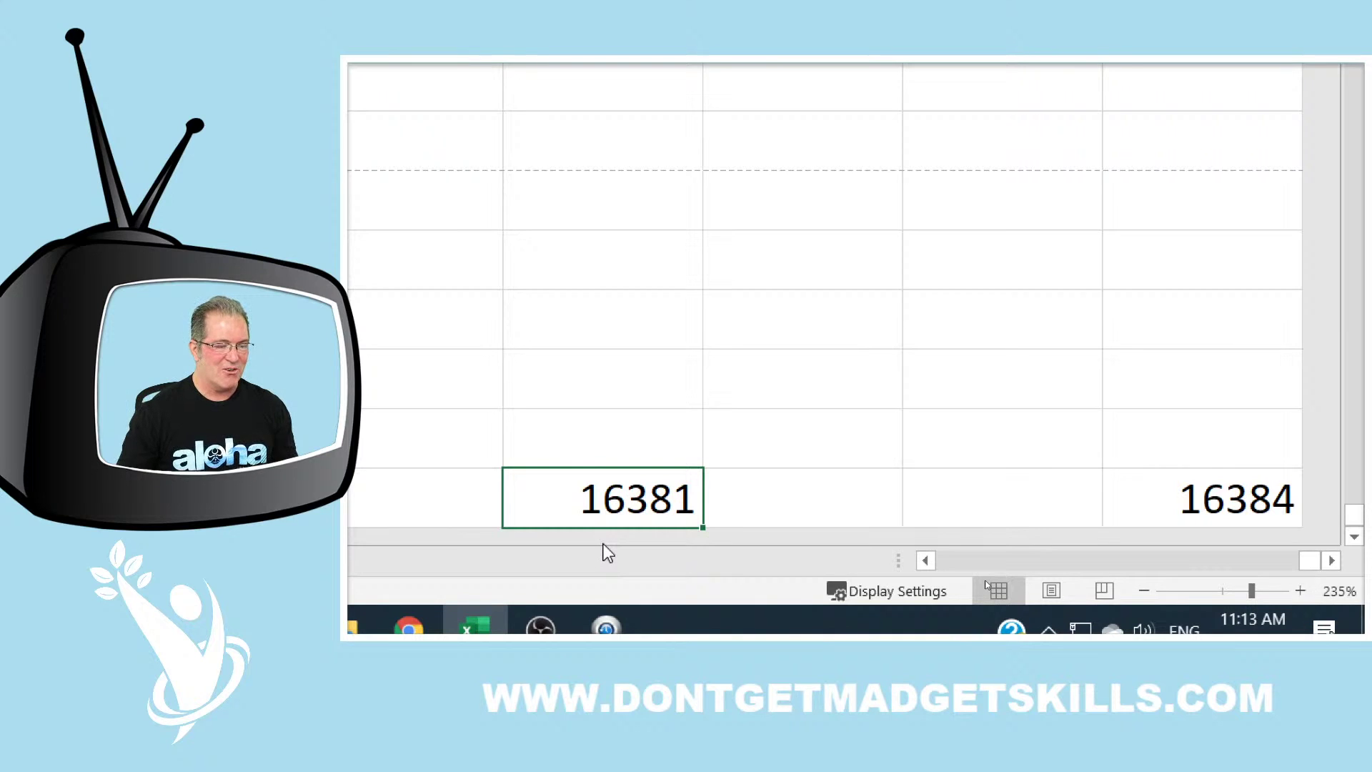
# Step: Go from the worksheet's last cell back to column A in the final row
pyautogui.click(1209, 504)
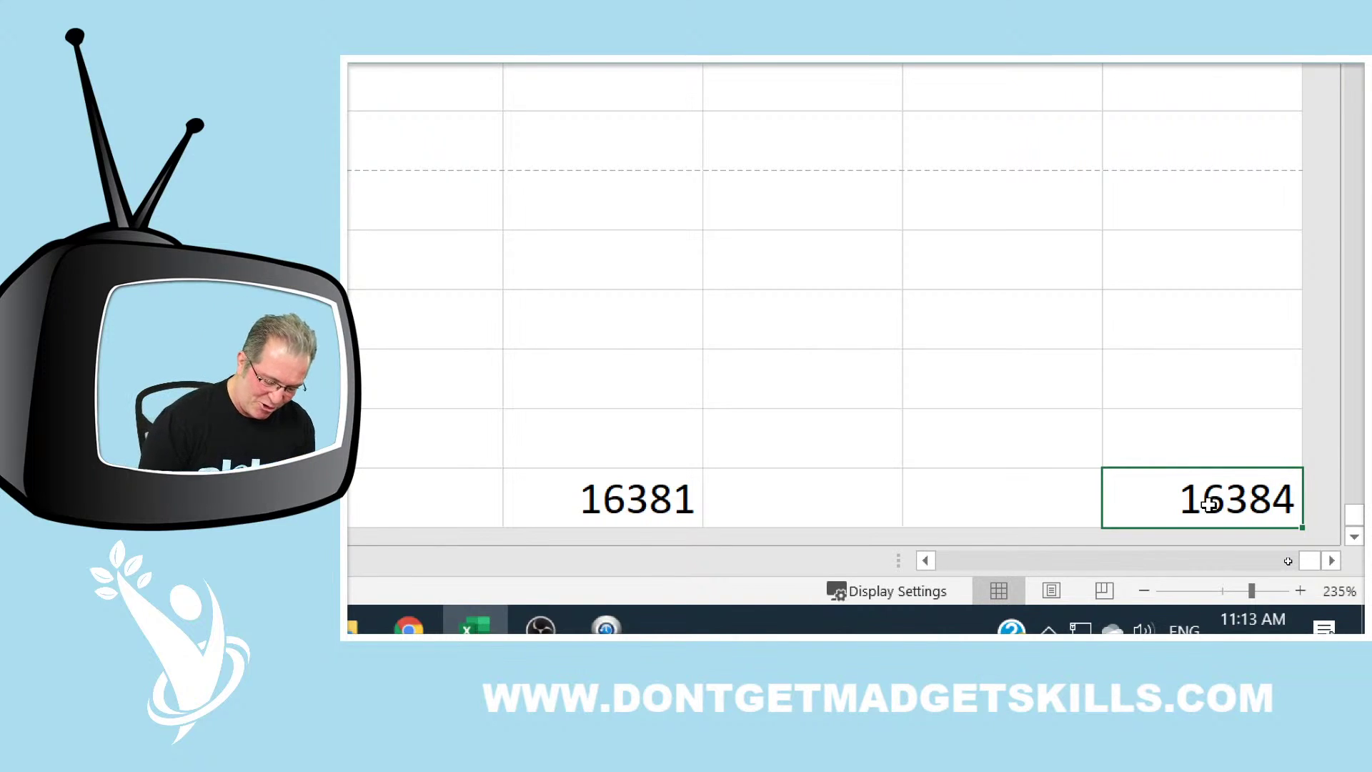
pyautogui.hotkey('ctrl', 'Left')
pyautogui.hotkey('ctrl', 'Left')
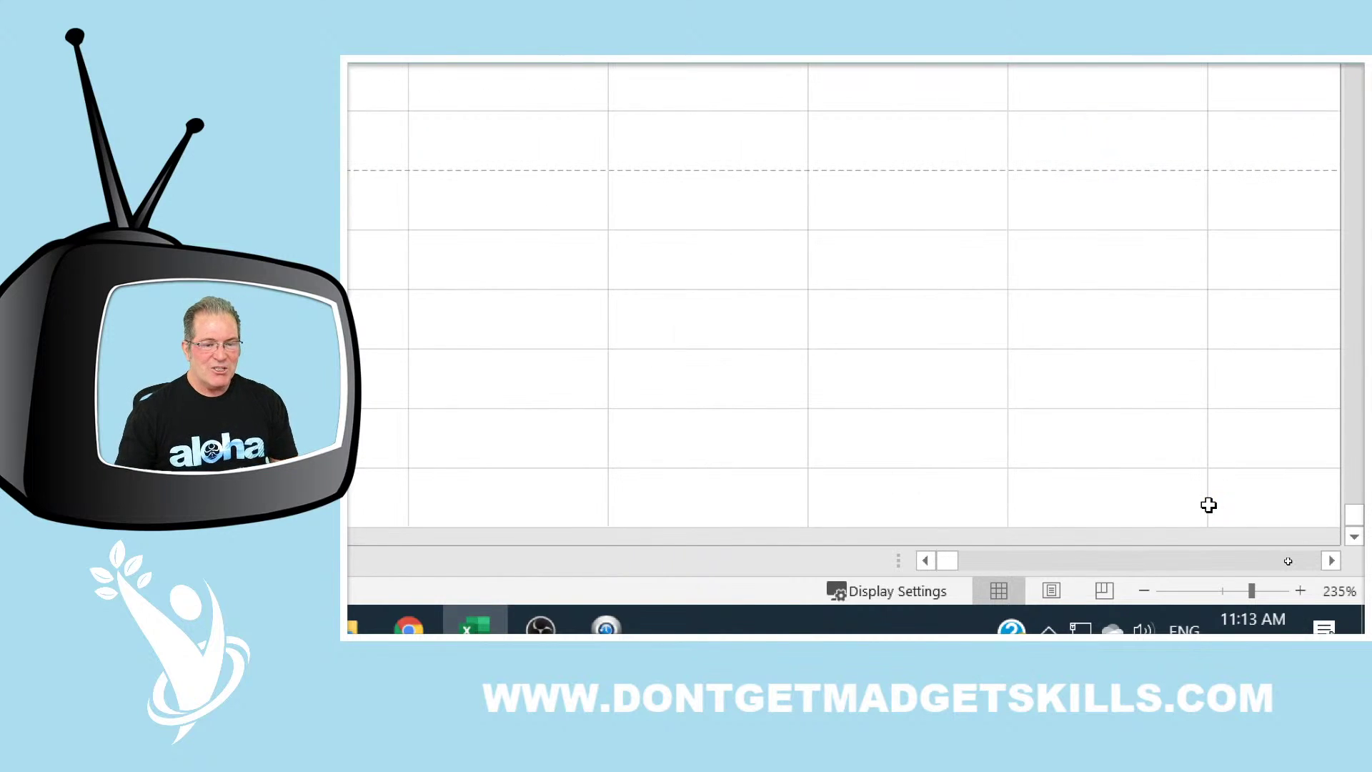
pyautogui.hotkey('ctrl', 'Down')
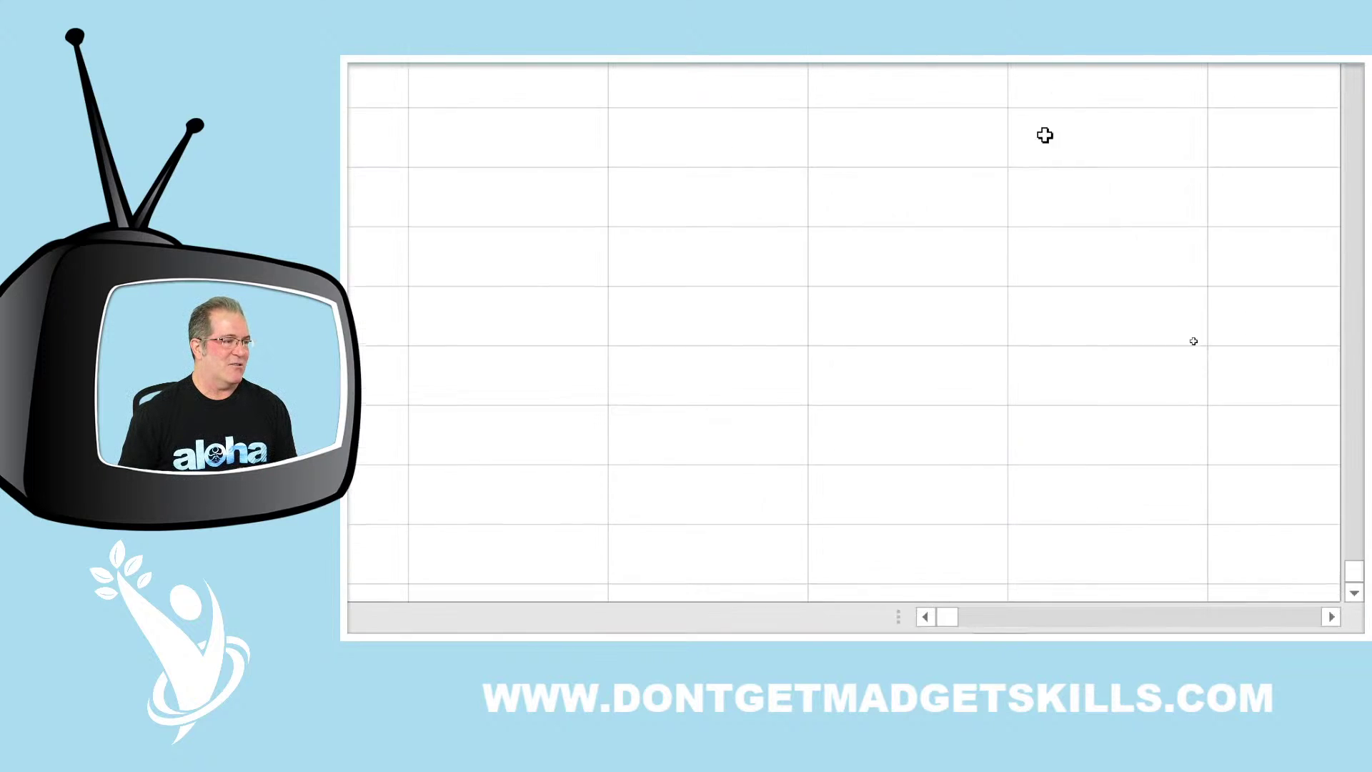
# Step: Enter a ROW formula without a reference in cell G1048543, and undo the entry
pyautogui.click(907, 123)
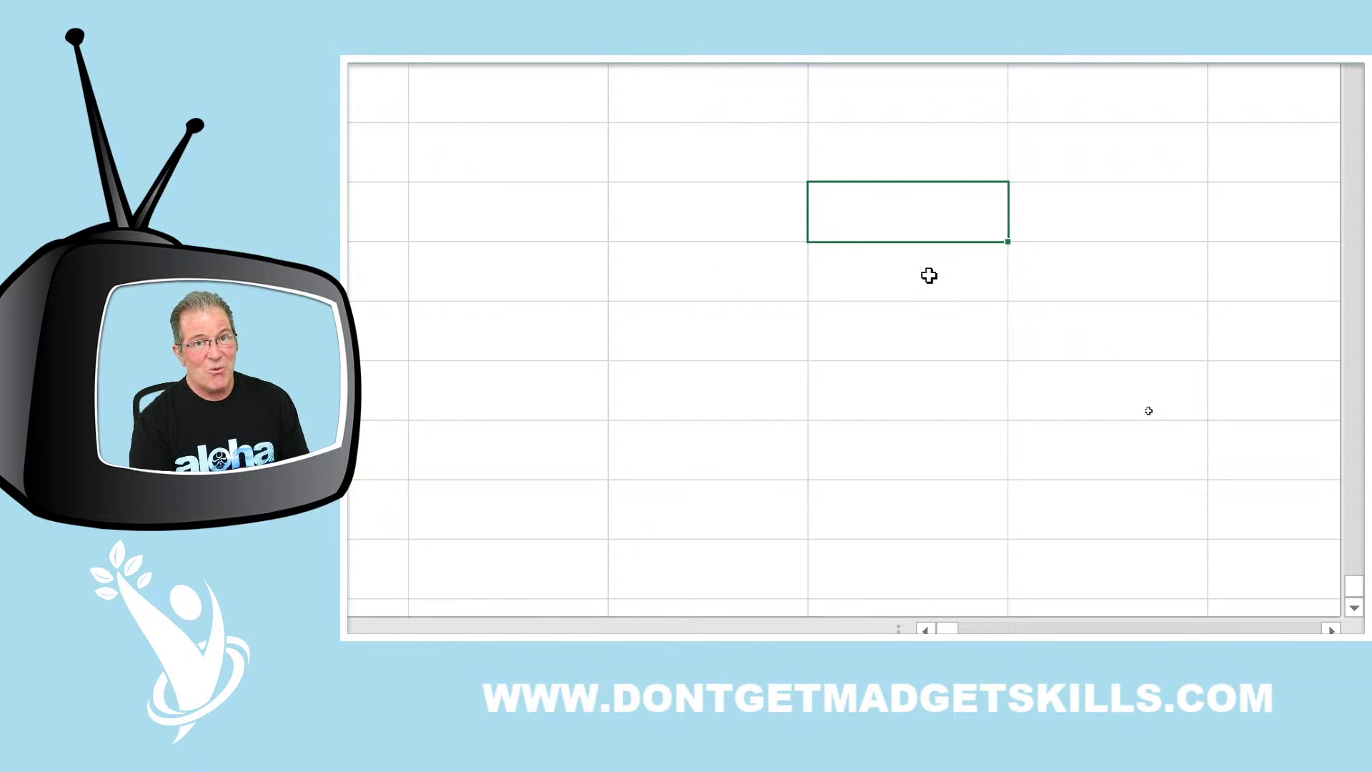
pyautogui.write('=')
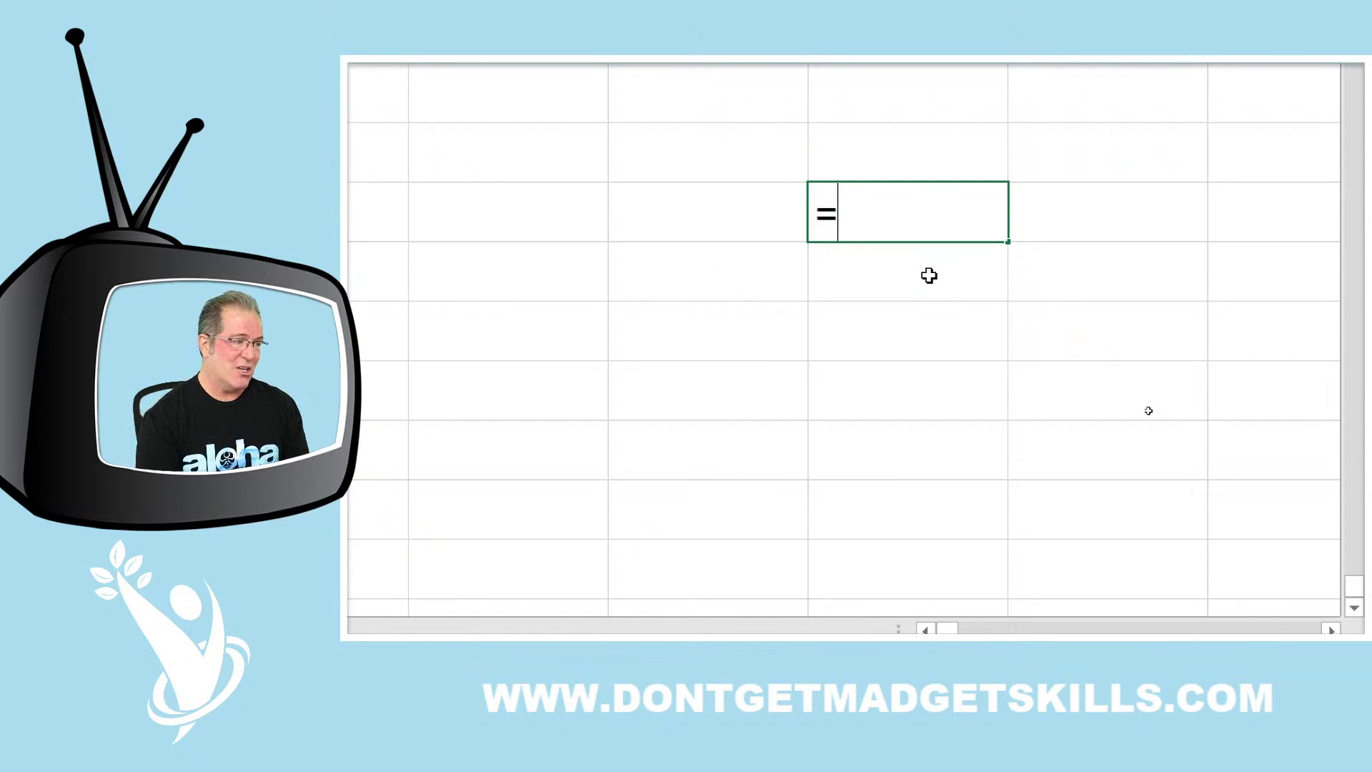
pyautogui.write('colu')
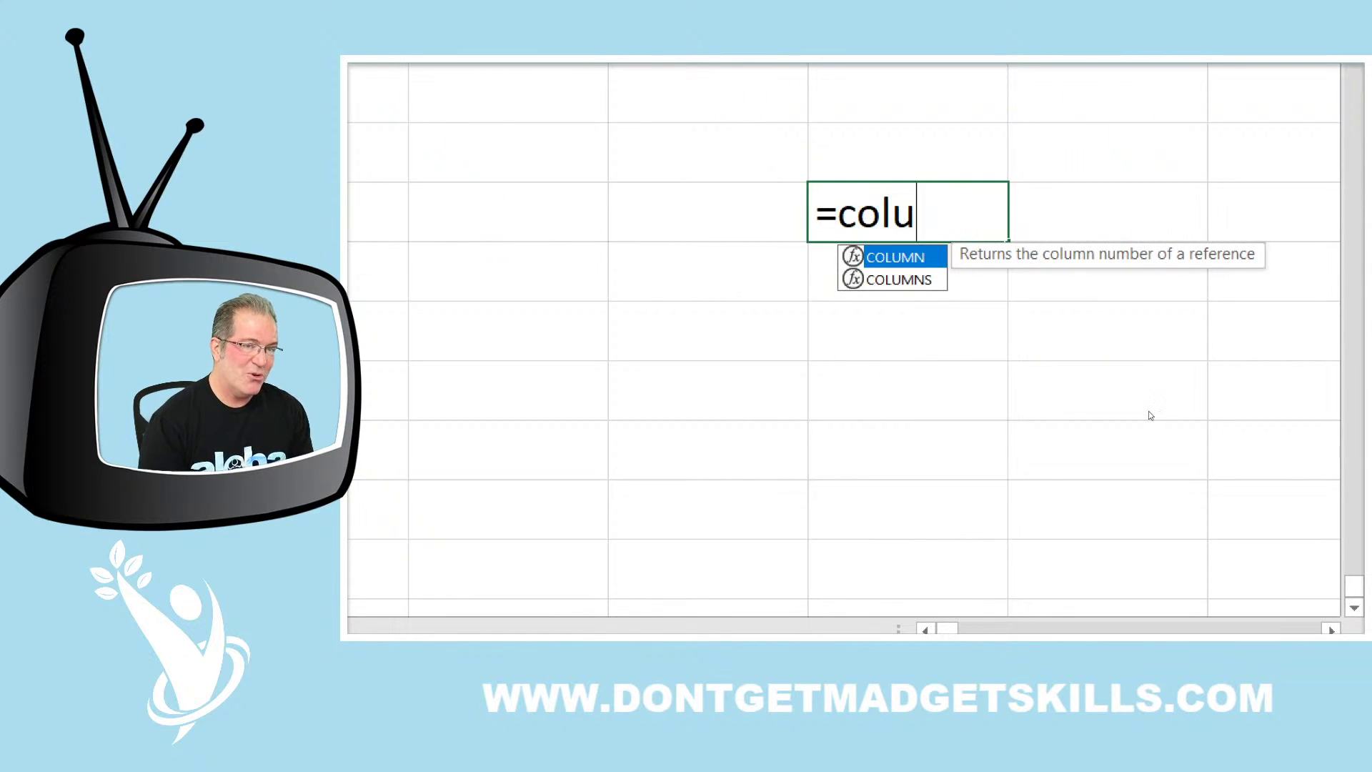
pyautogui.press('BackSpace')
pyautogui.press('BackSpace')
pyautogui.press('BackSpace')
pyautogui.press('BackSpace')
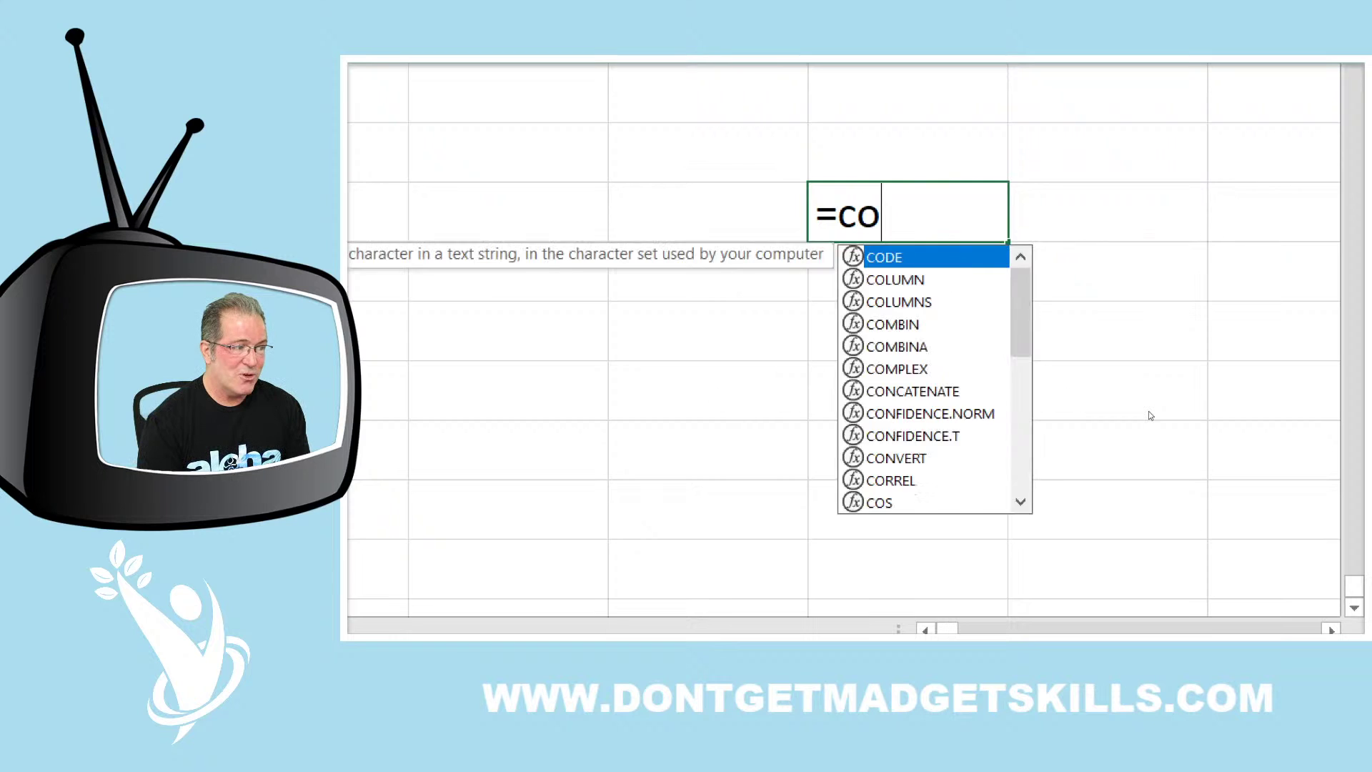
pyautogui.write('row')
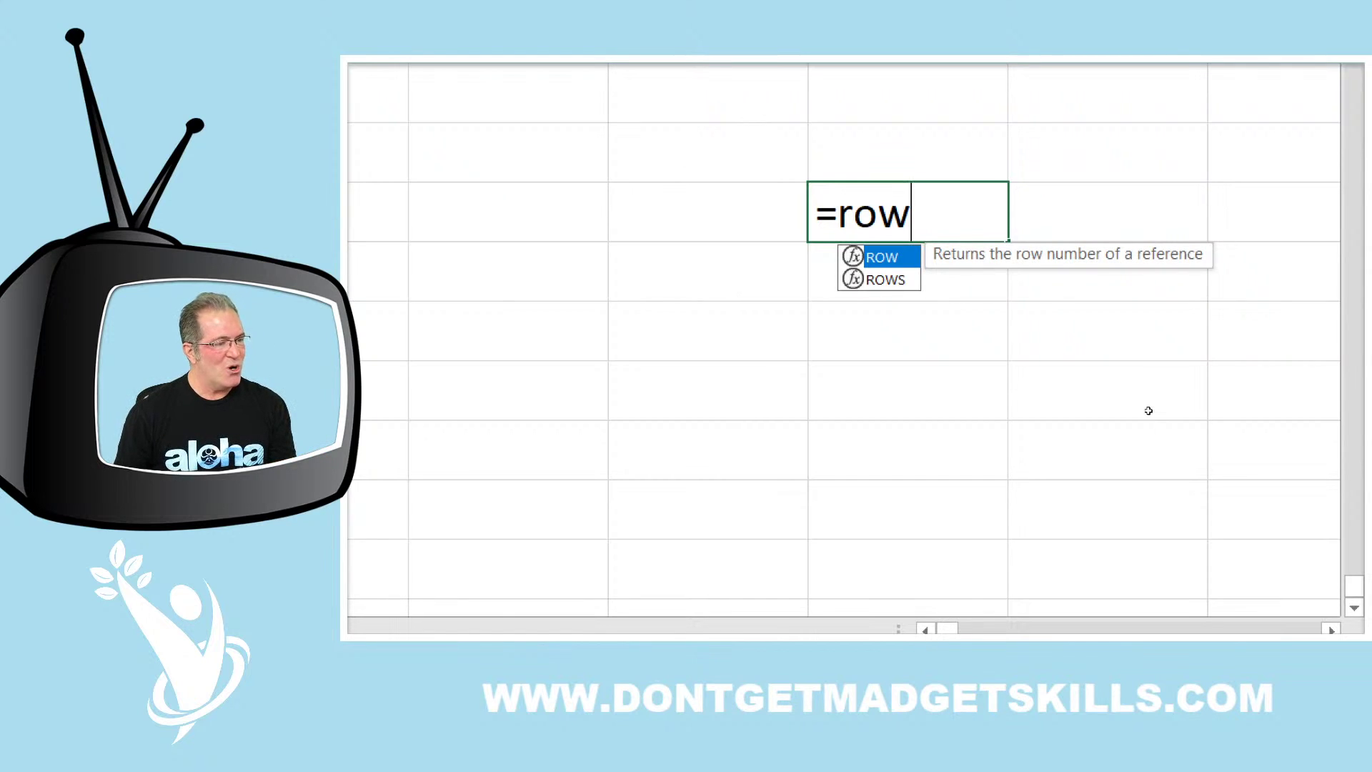
pyautogui.doubleClick(886, 259)
pyautogui.press('Return')
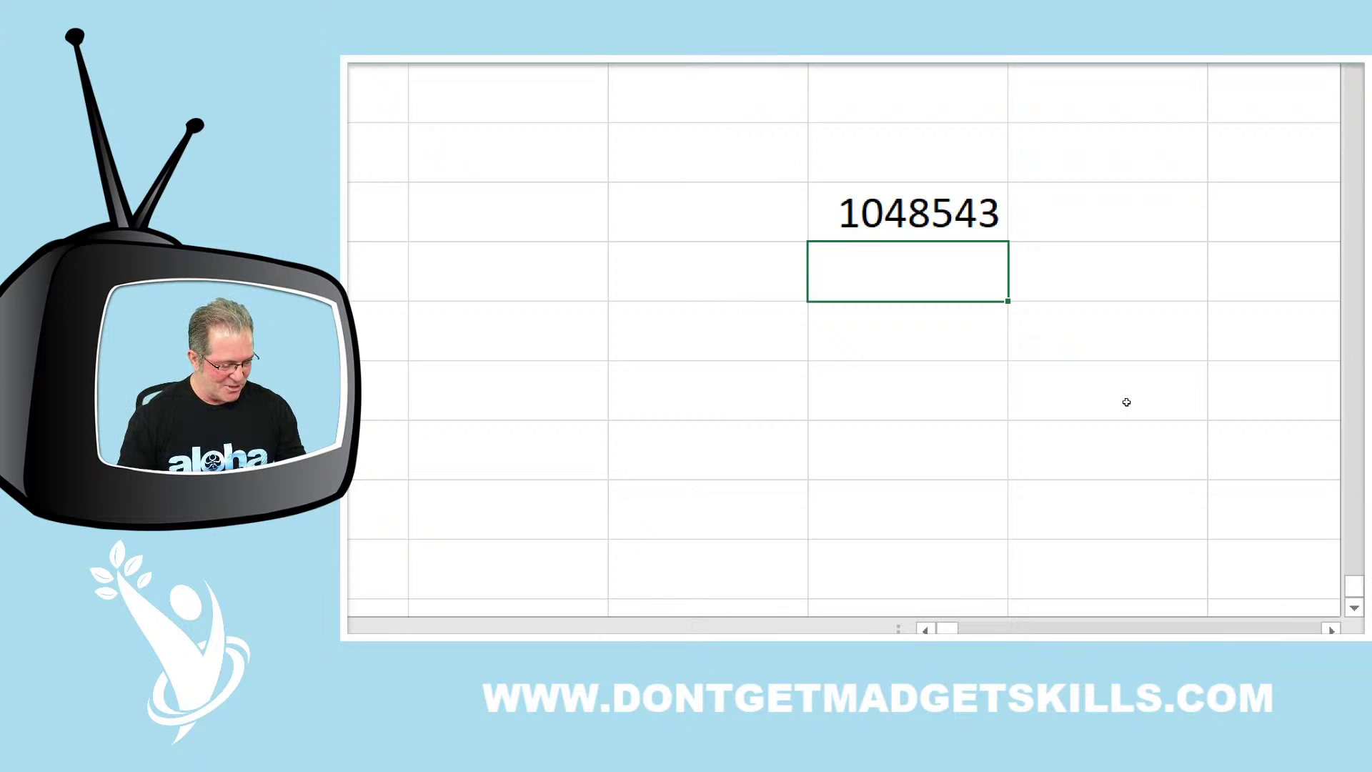
pyautogui.hotkey('ctrl', 'z')
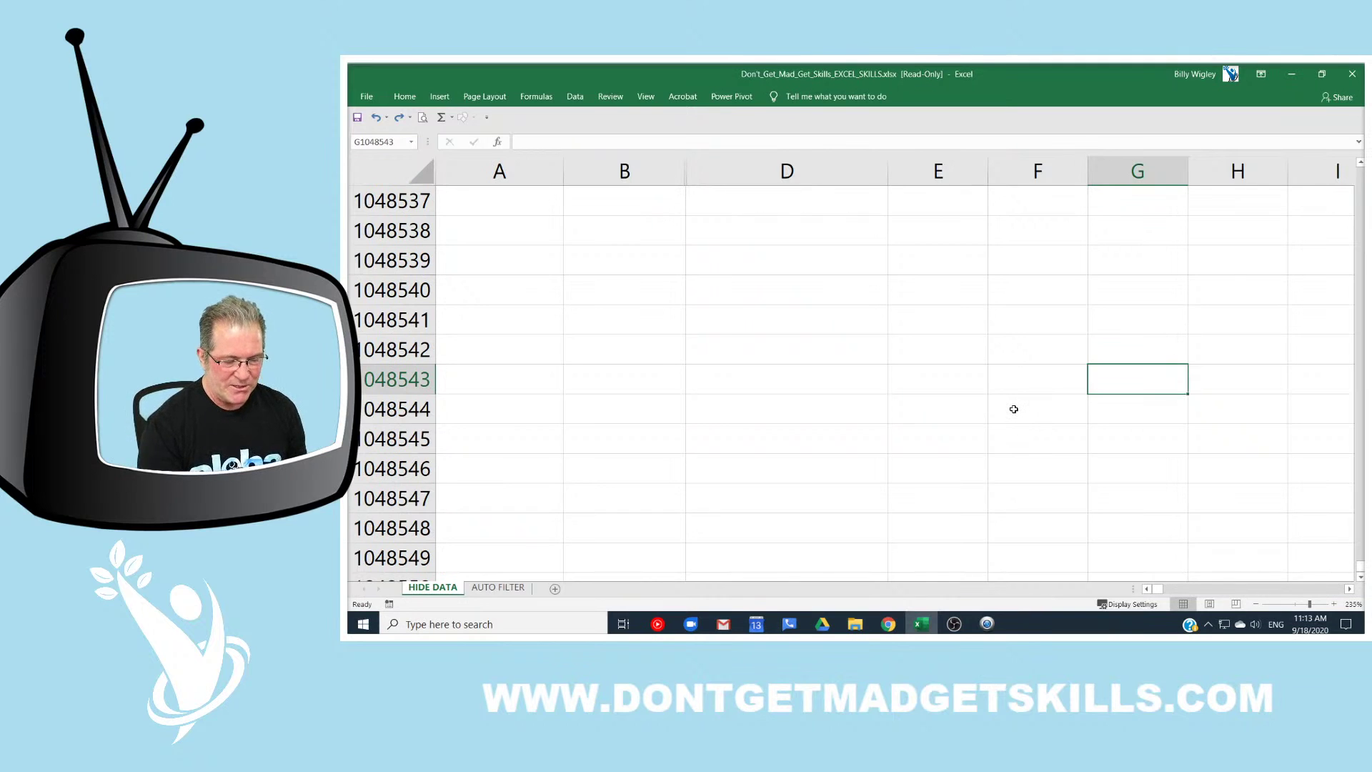
# Step: Unhide the hidden column between the LName and Email columns, and select only that column C
pyautogui.hotkey('ctrl', 'Home')
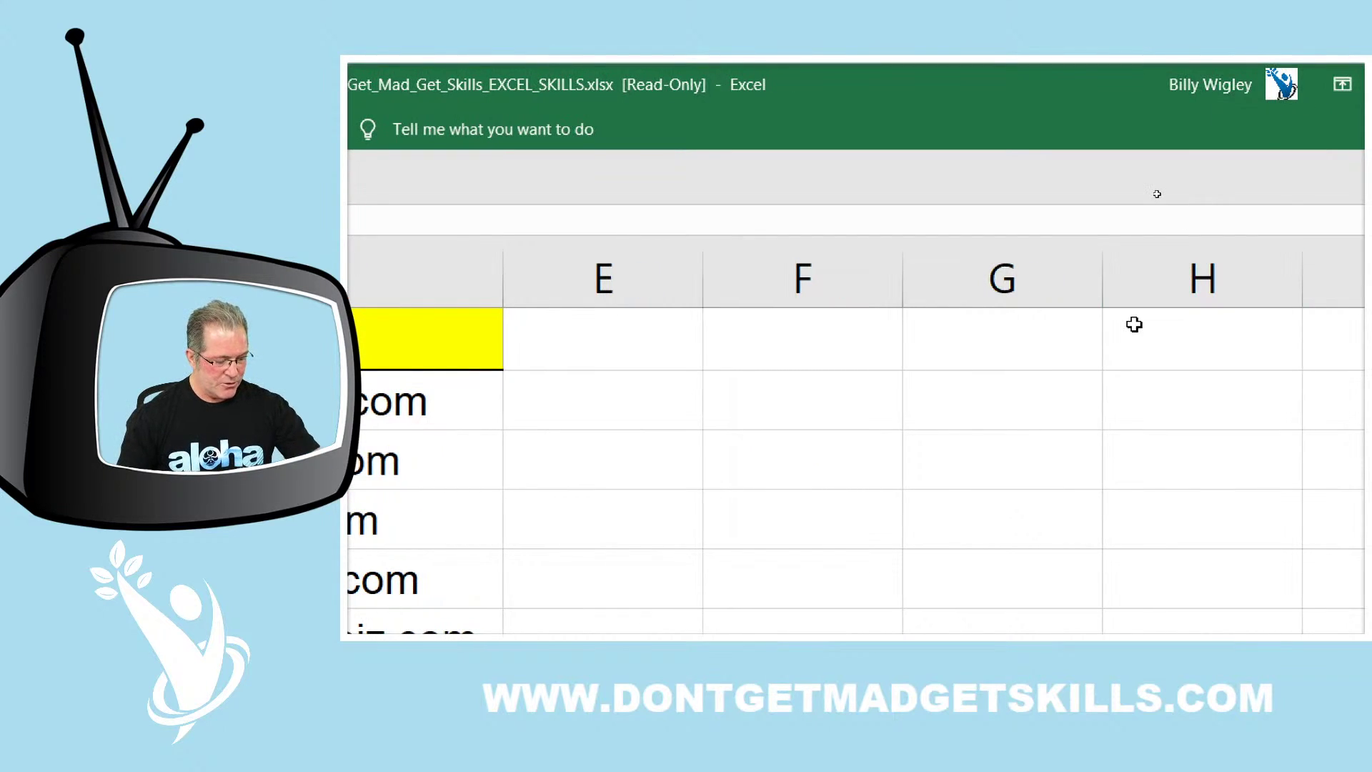
pyautogui.click(608, 173)
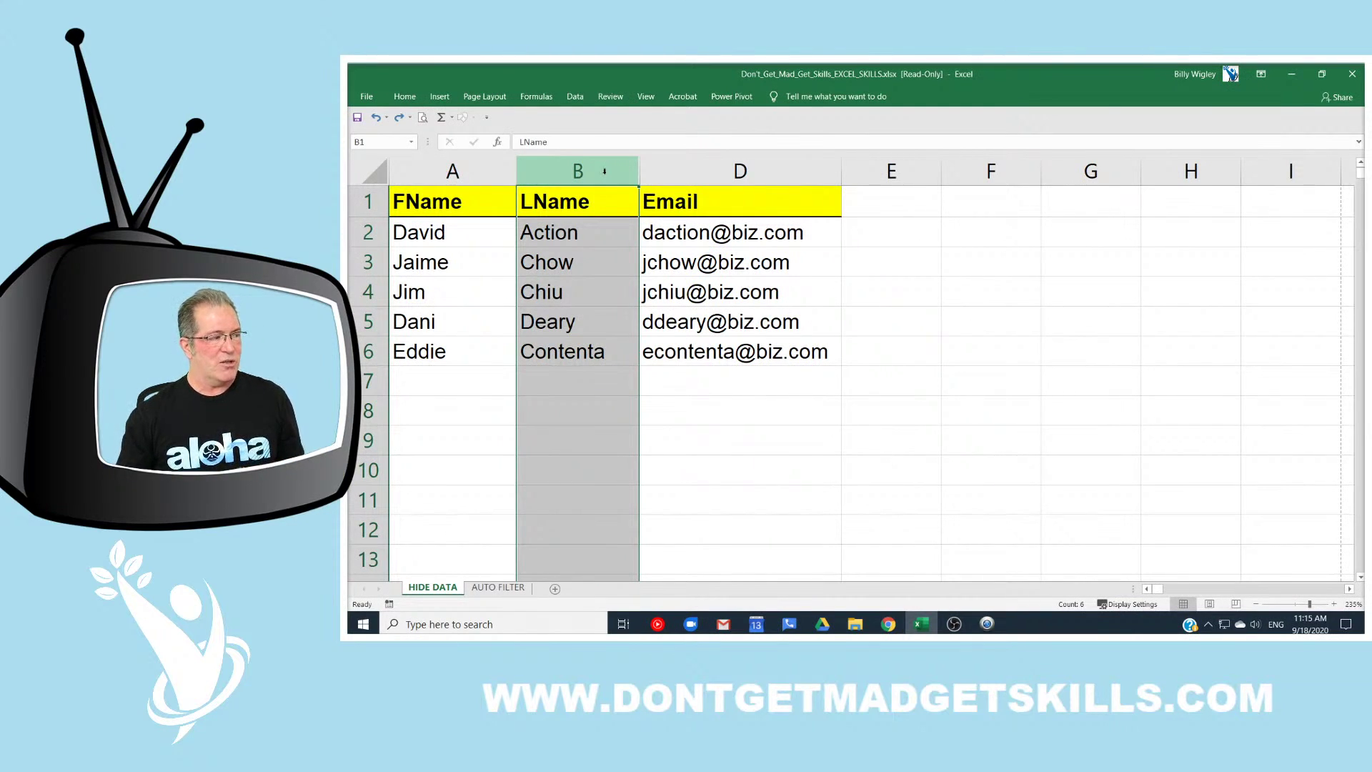
pyautogui.moveTo(604, 171); pyautogui.dragTo(655, 176)
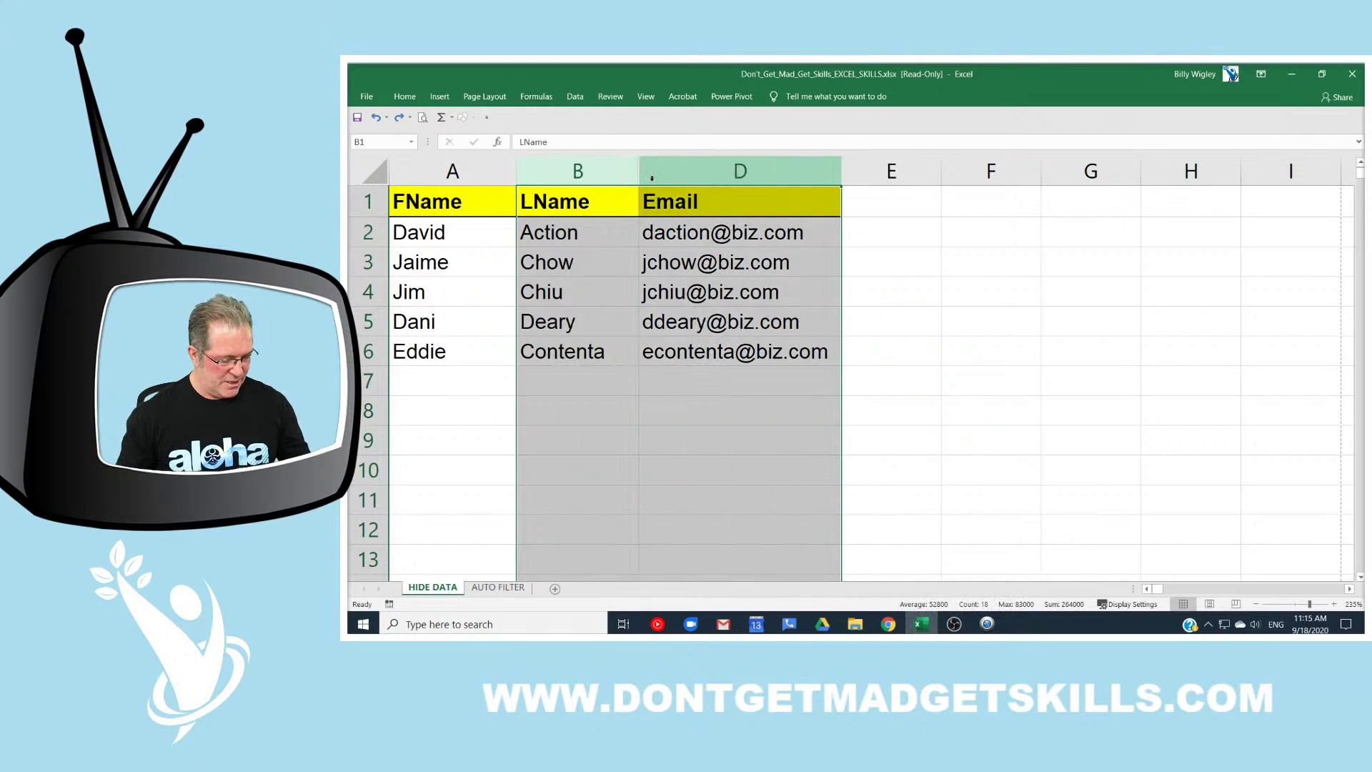
pyautogui.rightClick(646, 178)
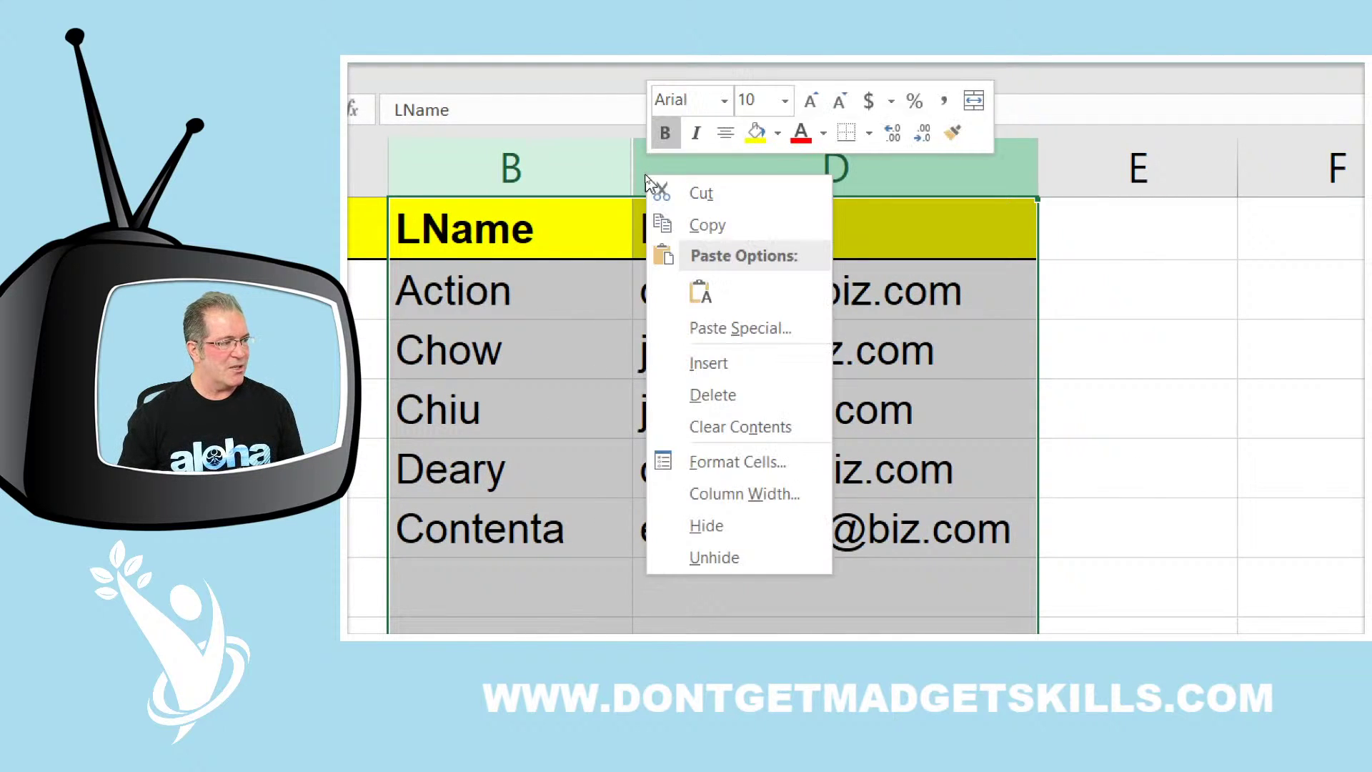
pyautogui.click(701, 561)
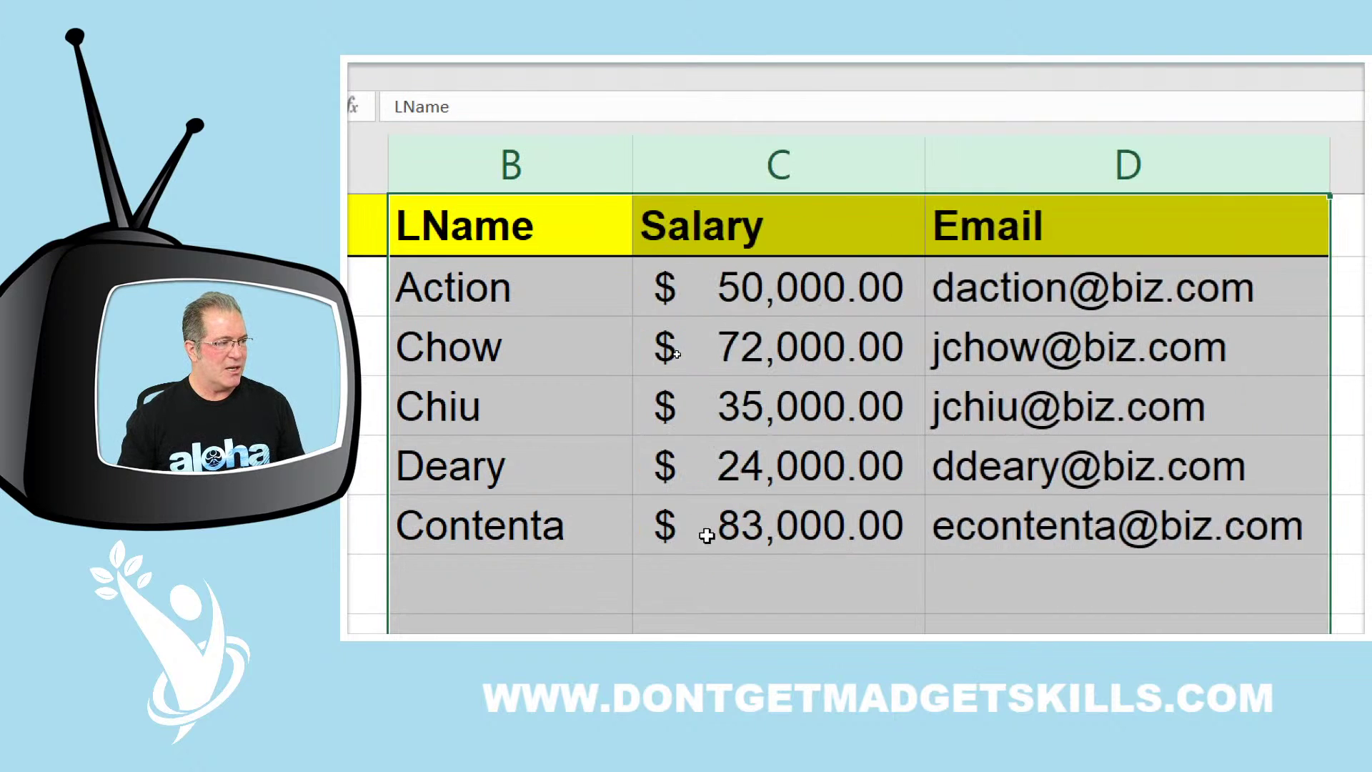
pyautogui.click(786, 168)
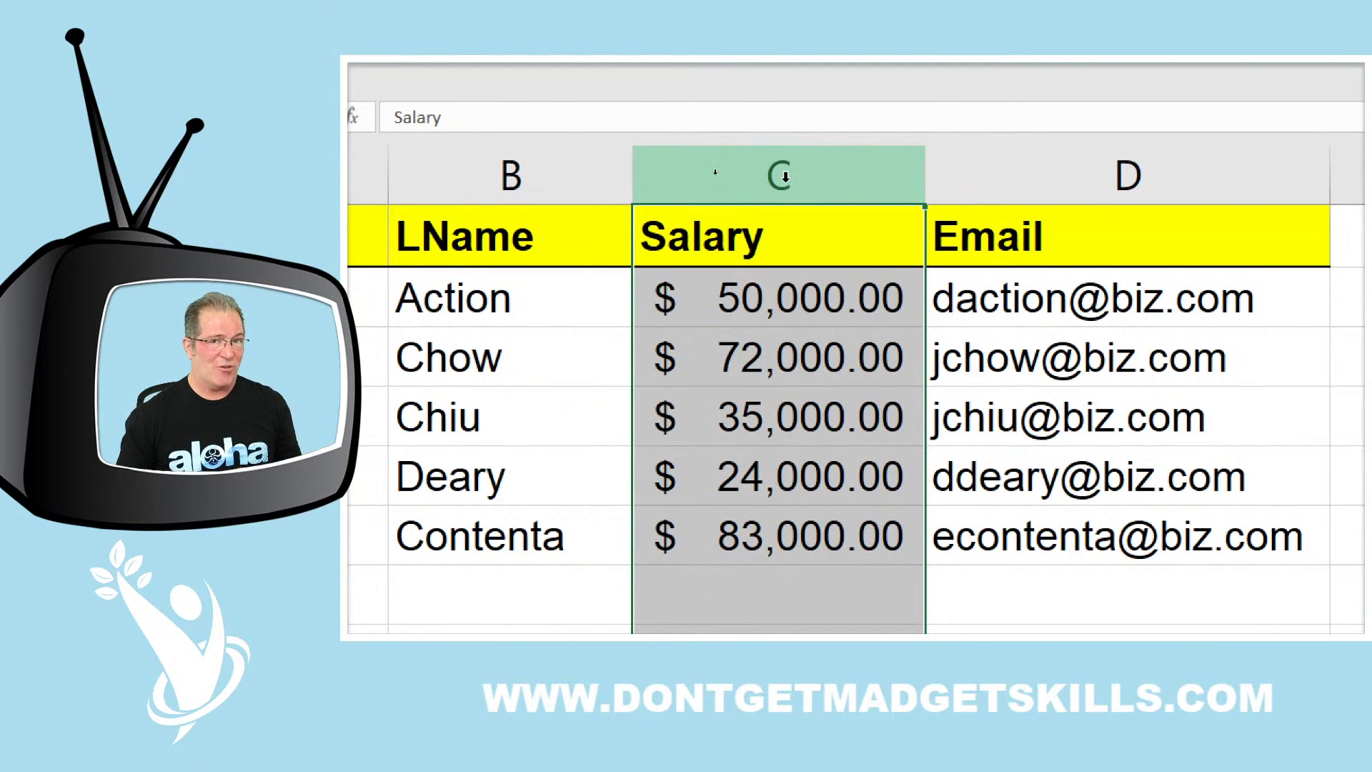
# Step: Hide the Salary column, and reveal it again by widening the hidden column at the boundary between columns B and D
pyautogui.rightClick(739, 163)
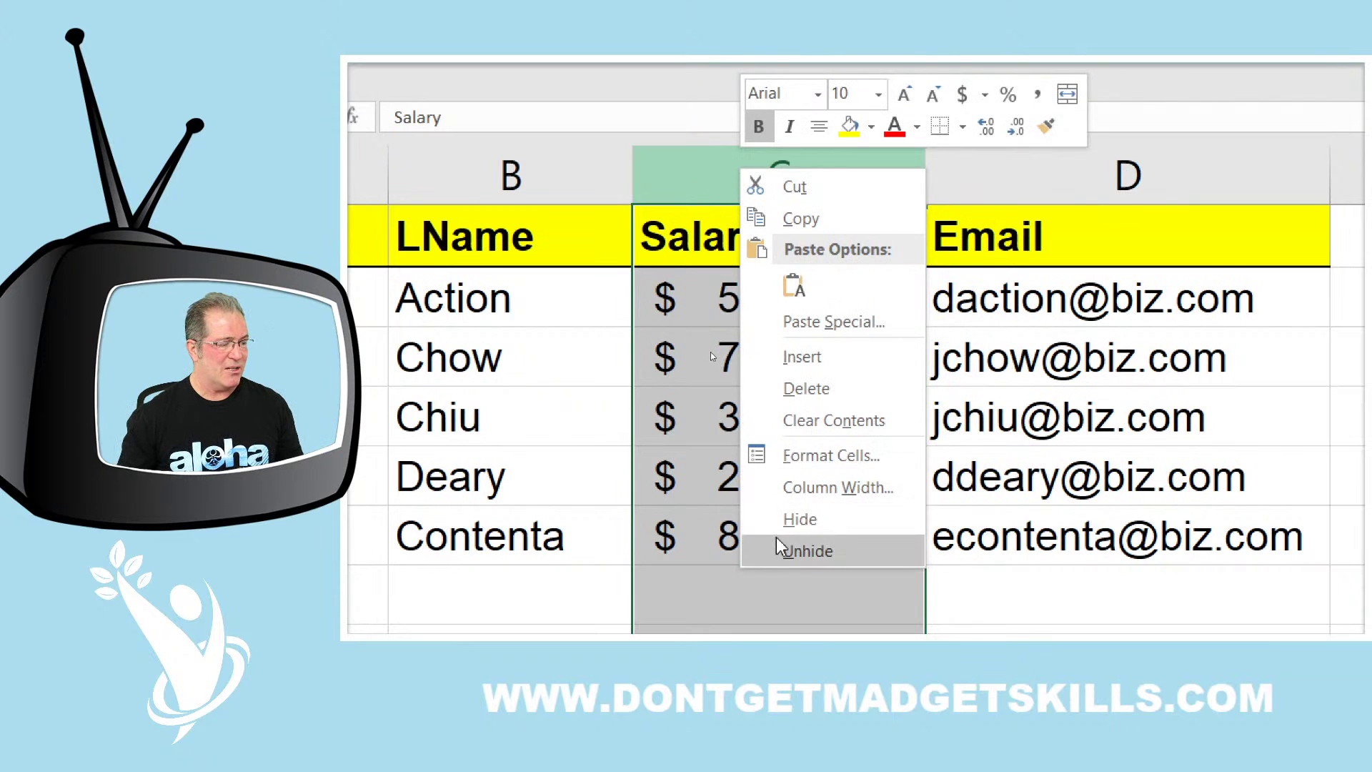
pyautogui.click(787, 519)
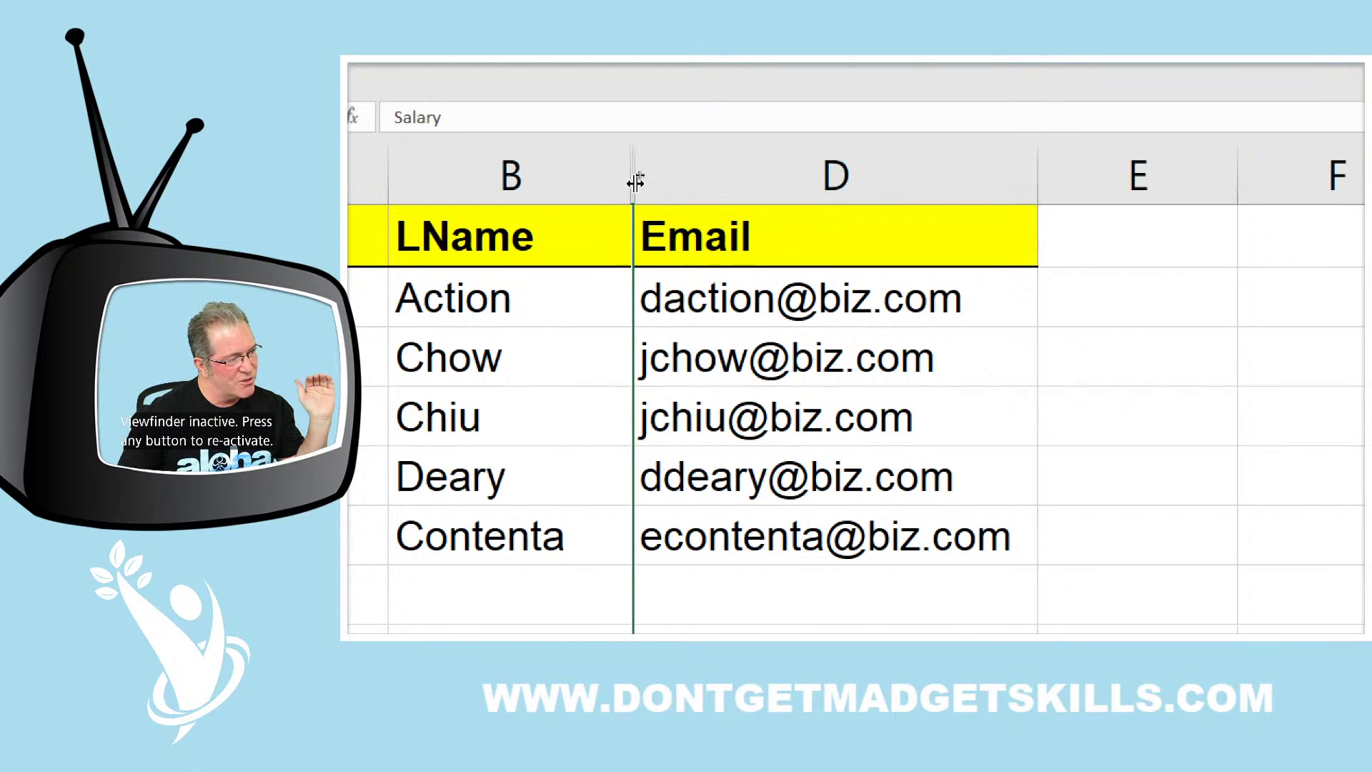
pyautogui.moveTo(635, 182); pyautogui.dragTo(935, 169)
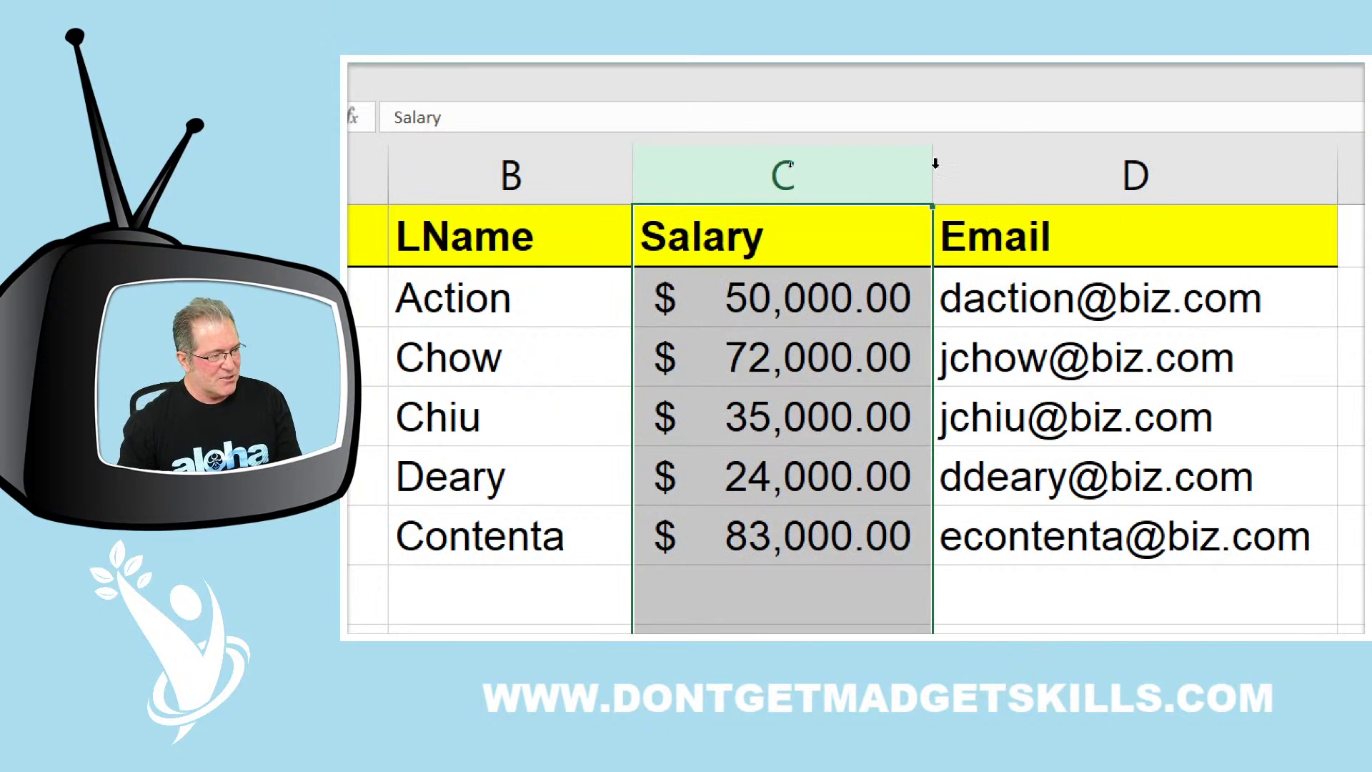
# Step: Undo the last reveal of the Salary column, and unhide it with the surrounding LName and Email columns selected
pyautogui.hotkey('ctrl', 'z')
pyautogui.moveTo(581, 178); pyautogui.dragTo(672, 166)
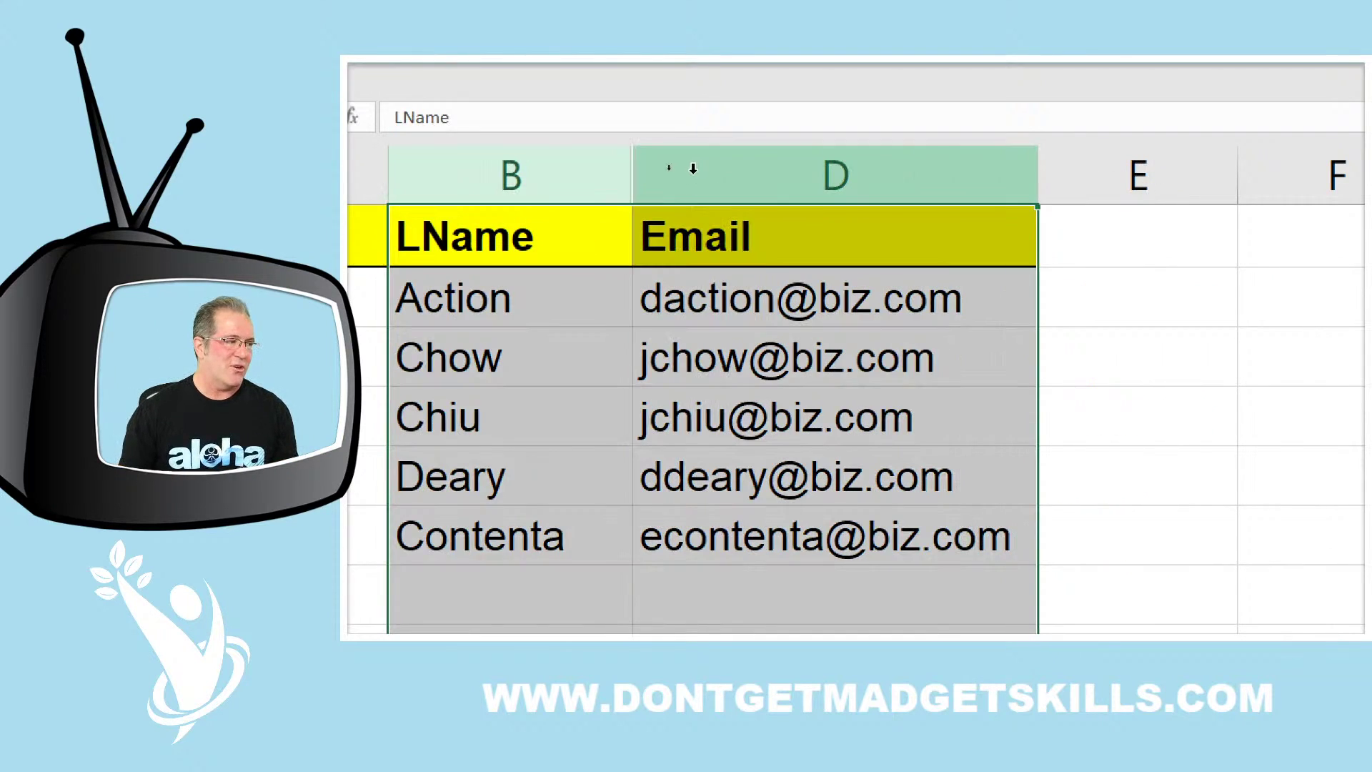
pyautogui.rightClick(654, 172)
pyautogui.click(725, 558)
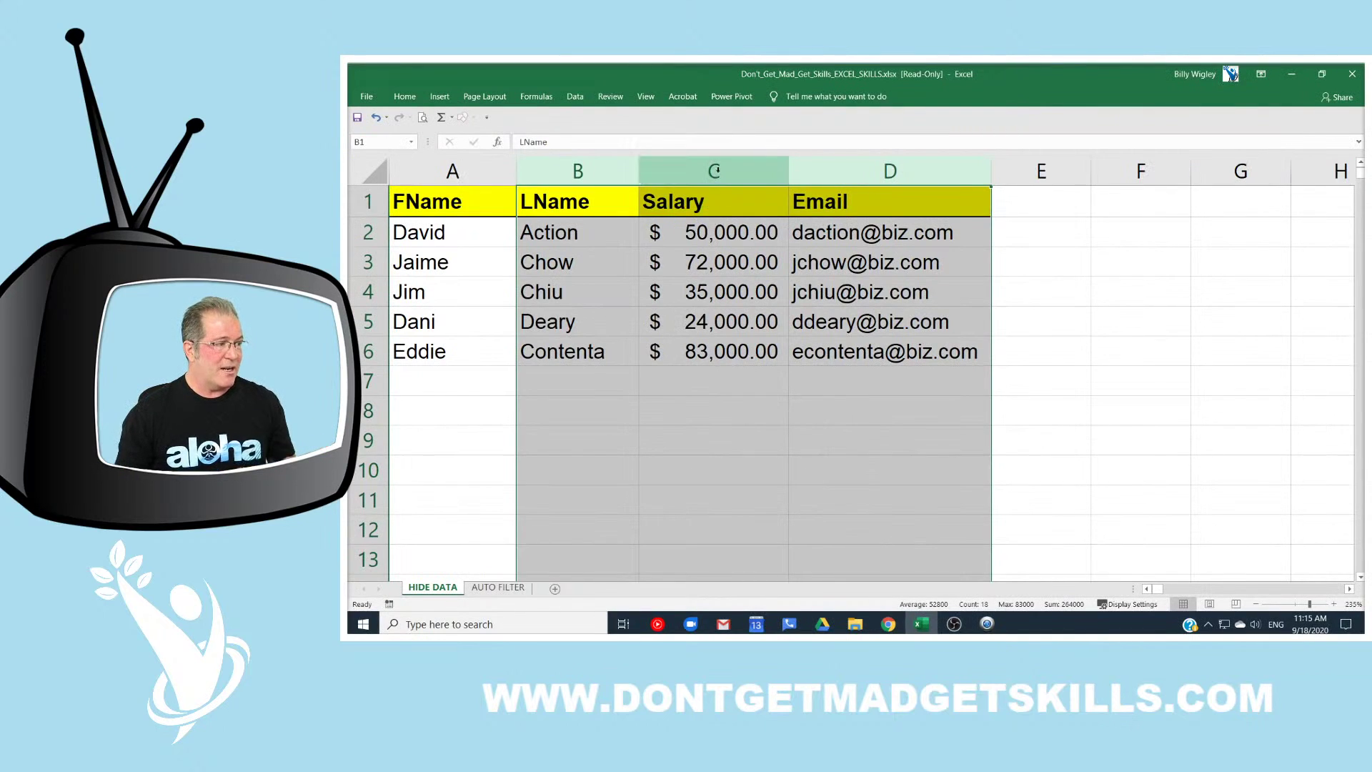
pyautogui.click(714, 170)
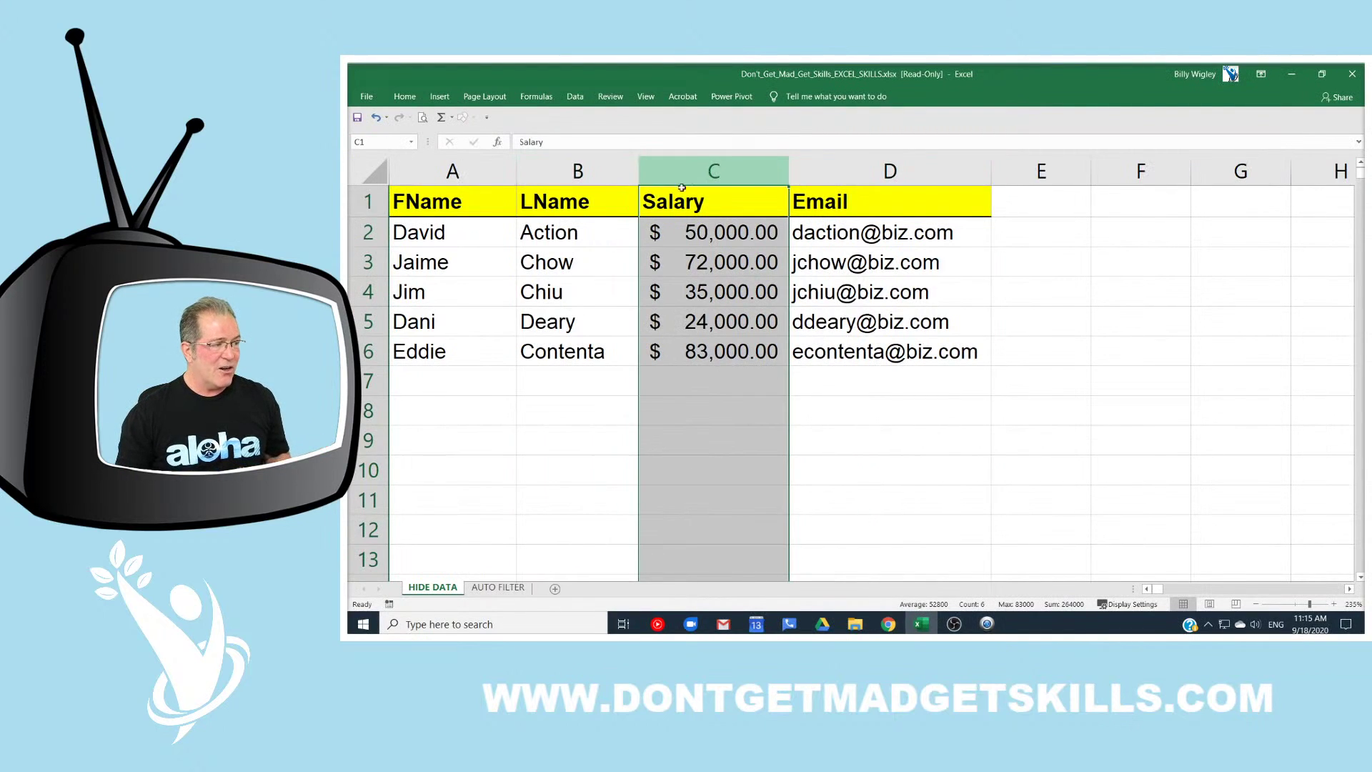
pyautogui.click(465, 202)
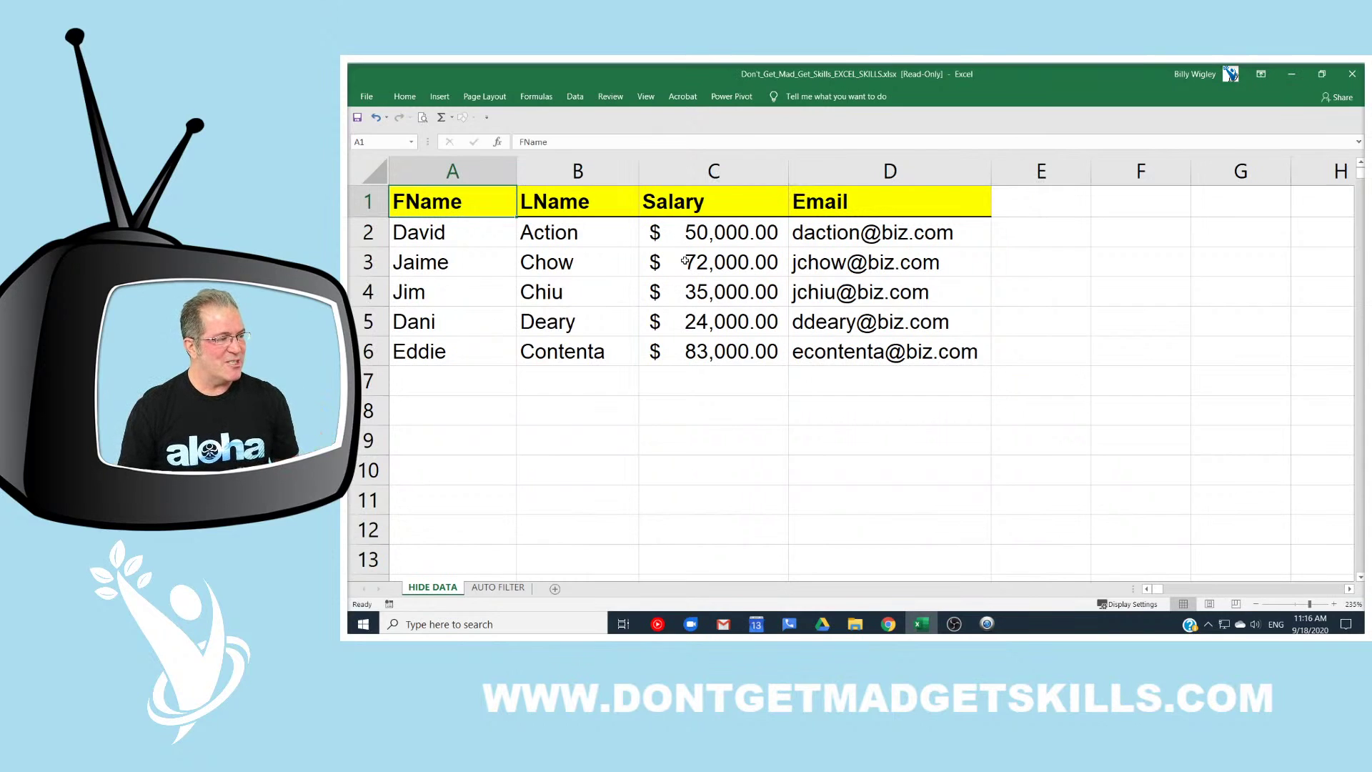
pyautogui.click(740, 172)
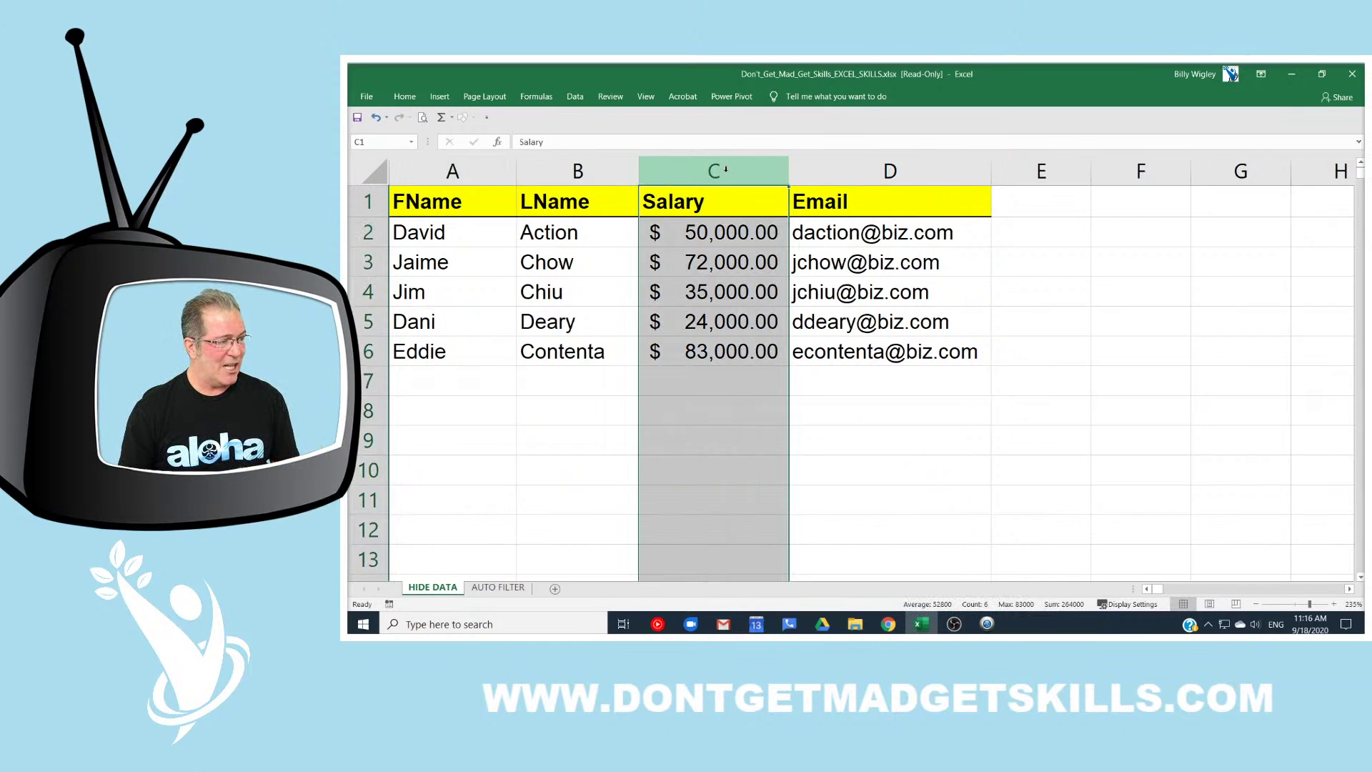
pyautogui.click(461, 209)
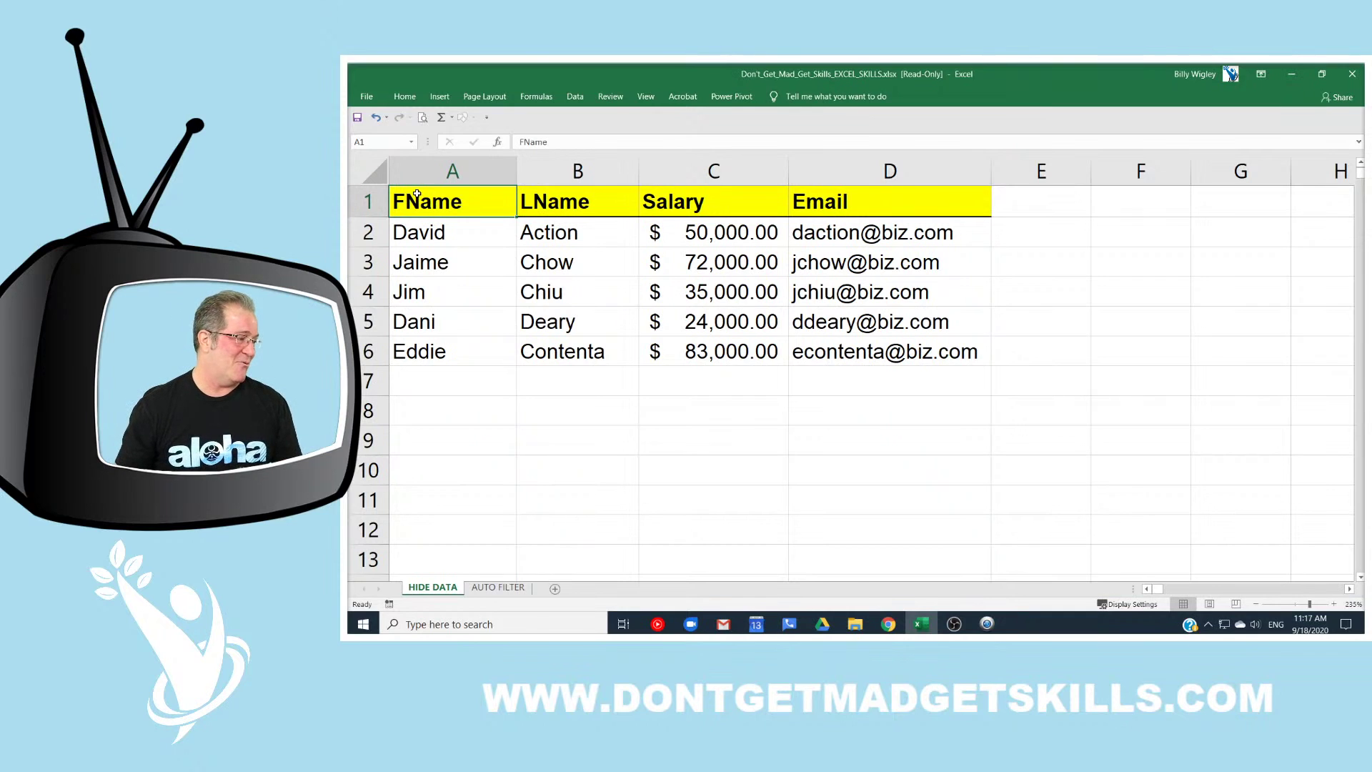
# Step: Hide the Salary column C
pyautogui.click(729, 169)
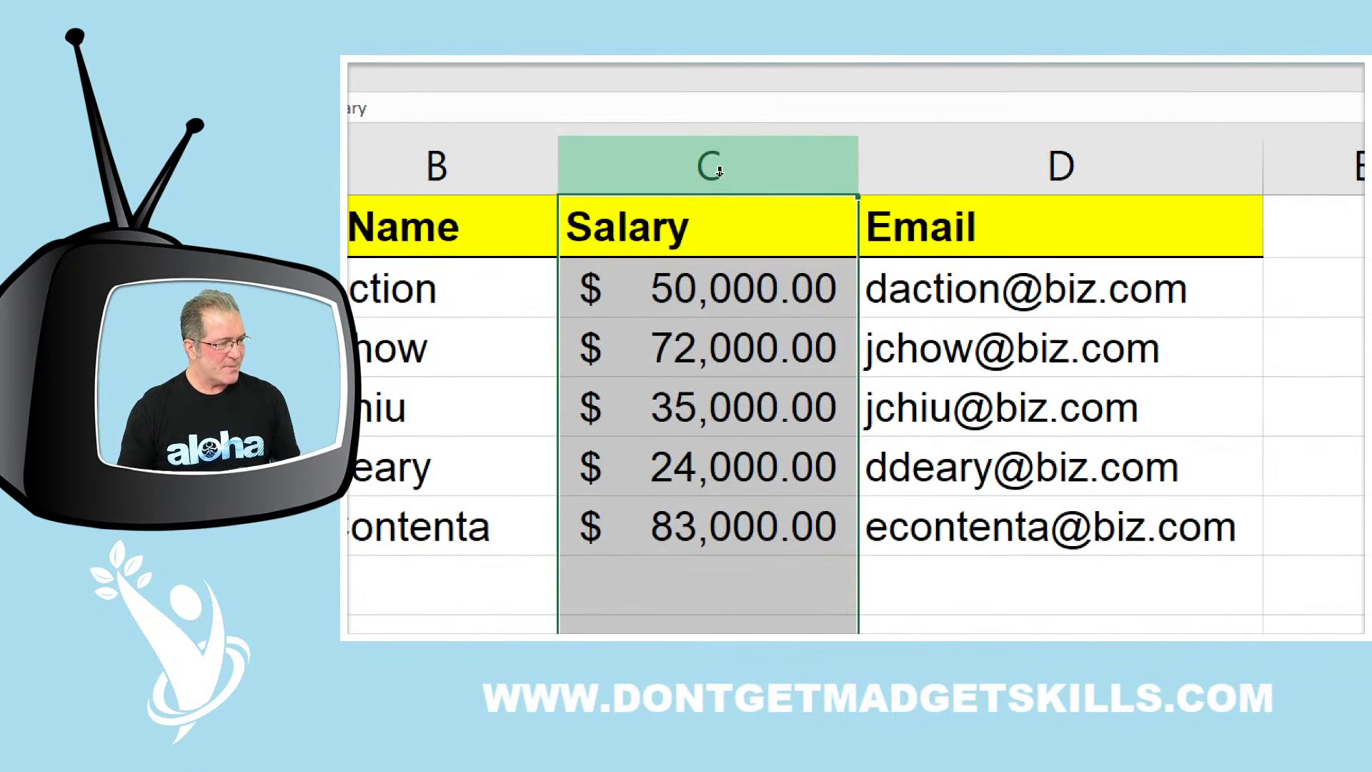
pyautogui.rightClick(719, 170)
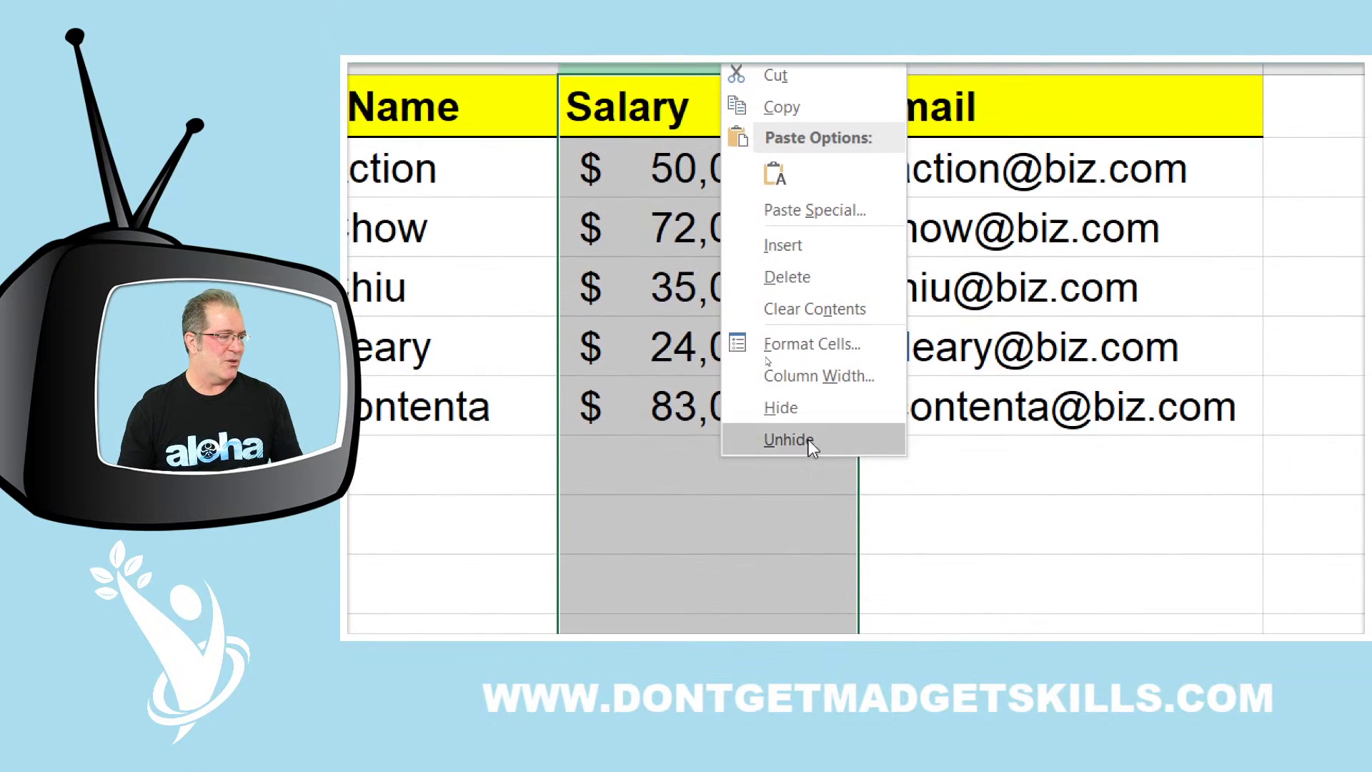
pyautogui.click(813, 405)
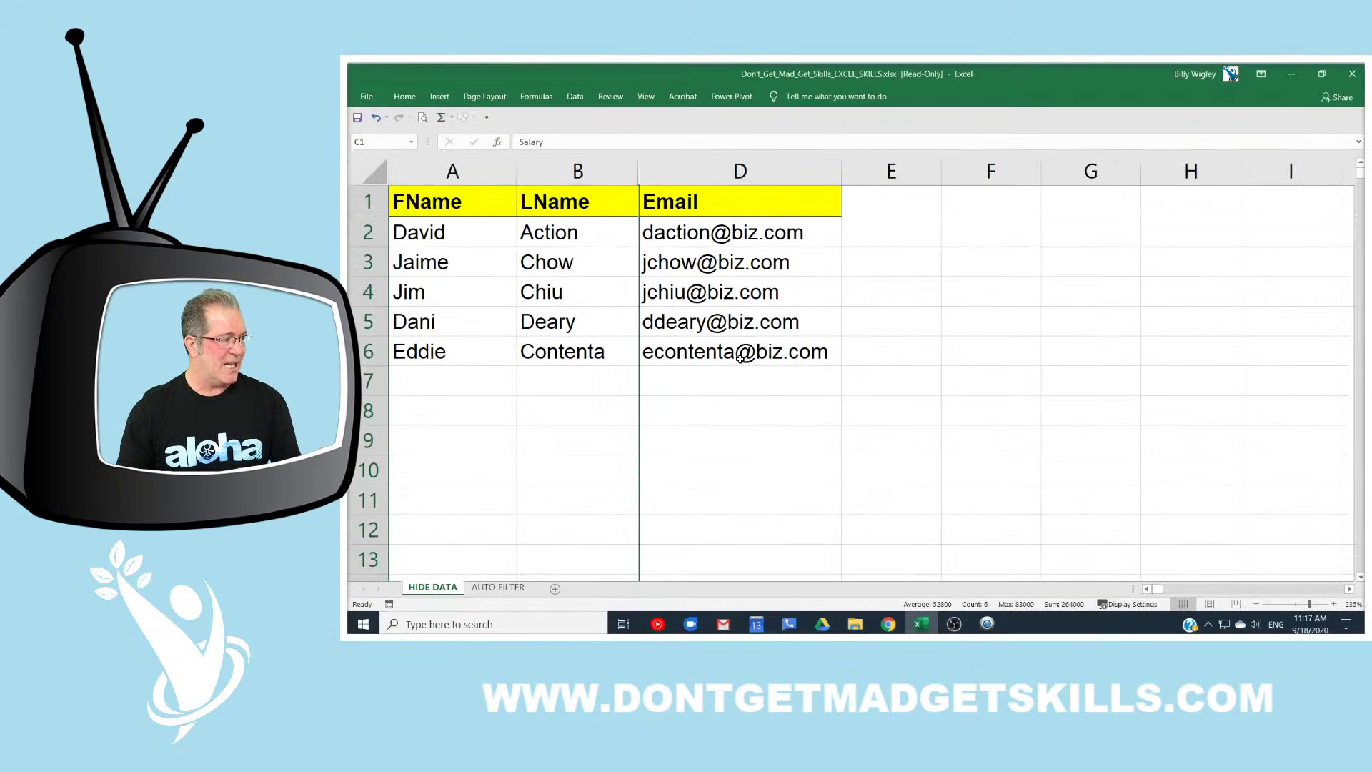
# Step: Hide row 5 of the employee list
pyautogui.click(368, 322)
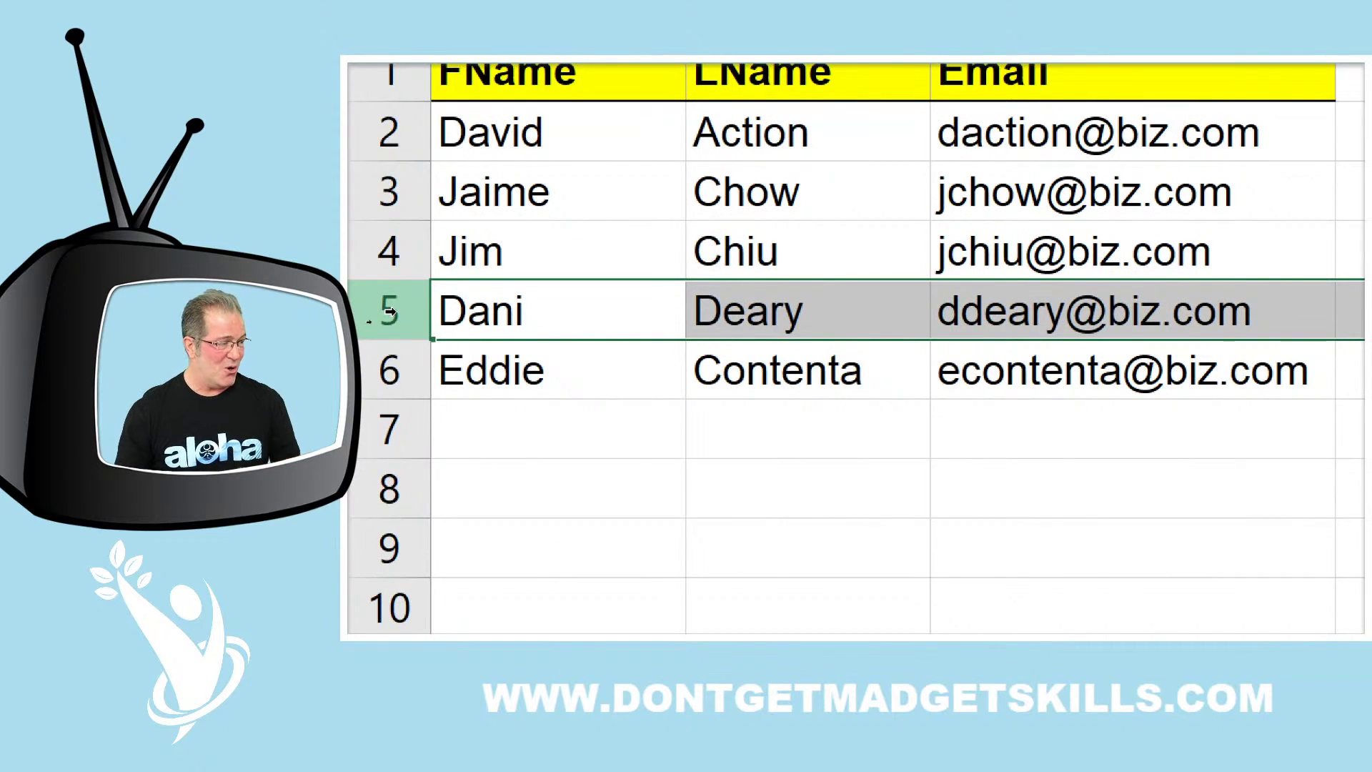
pyautogui.rightClick(389, 310)
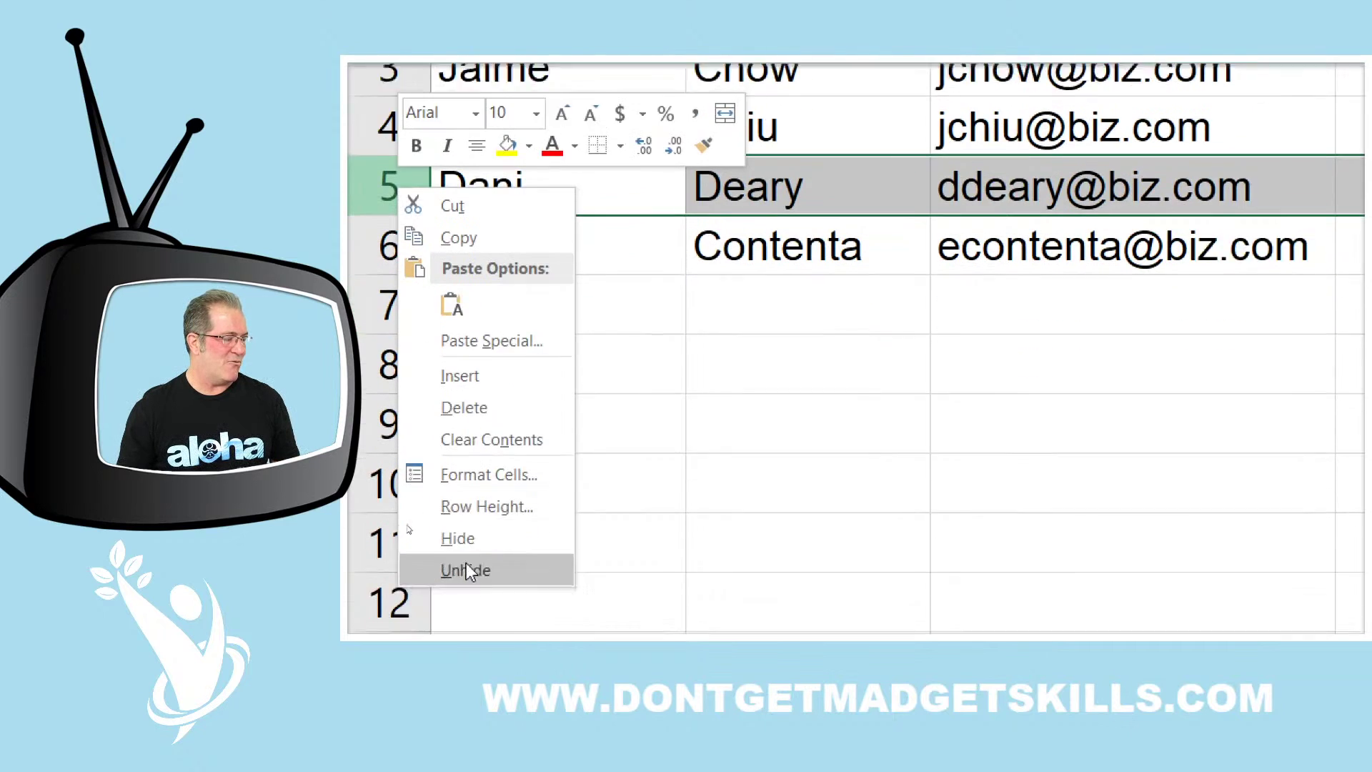
pyautogui.click(490, 472)
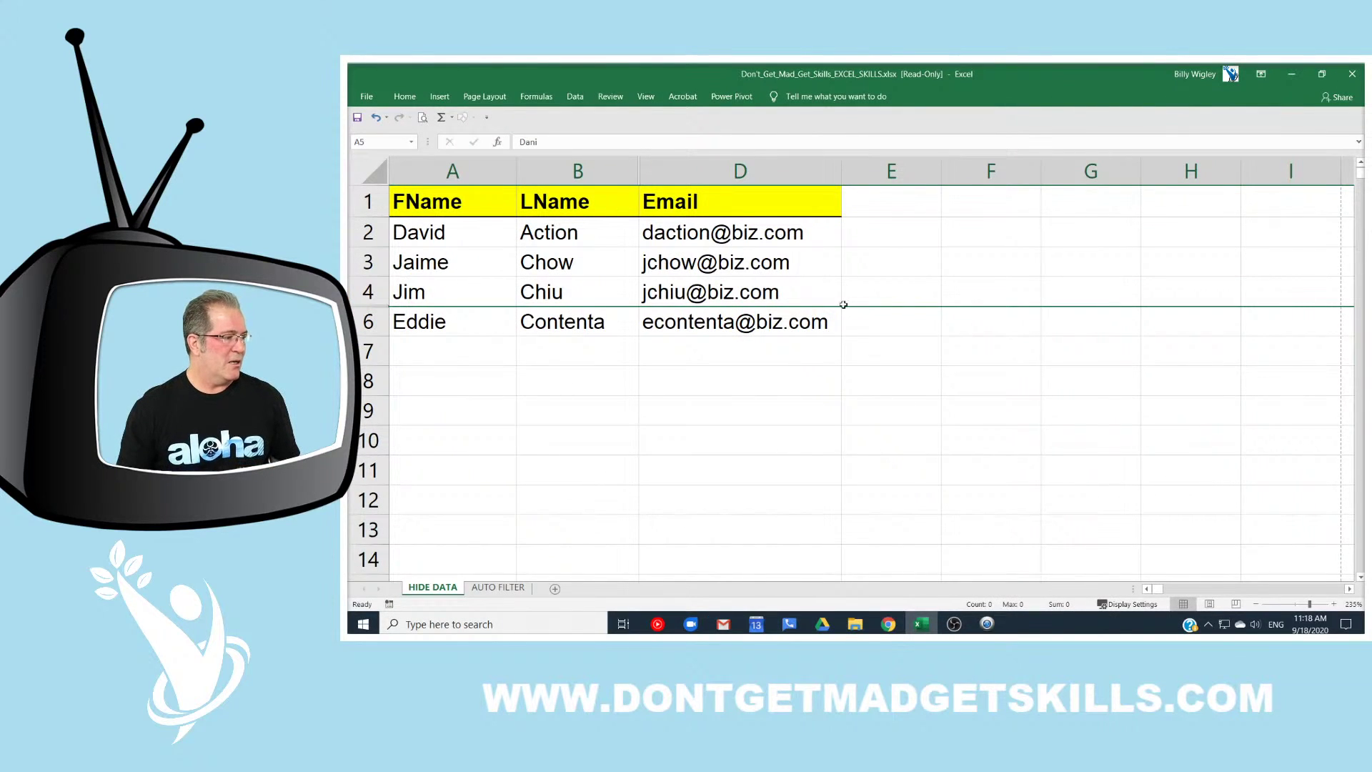
# Step: Check in the print preview how the sheet prints with its hidden row and column, and return to the worksheet
pyautogui.click(447, 205)
pyautogui.hotkey('ctrl', 'p')
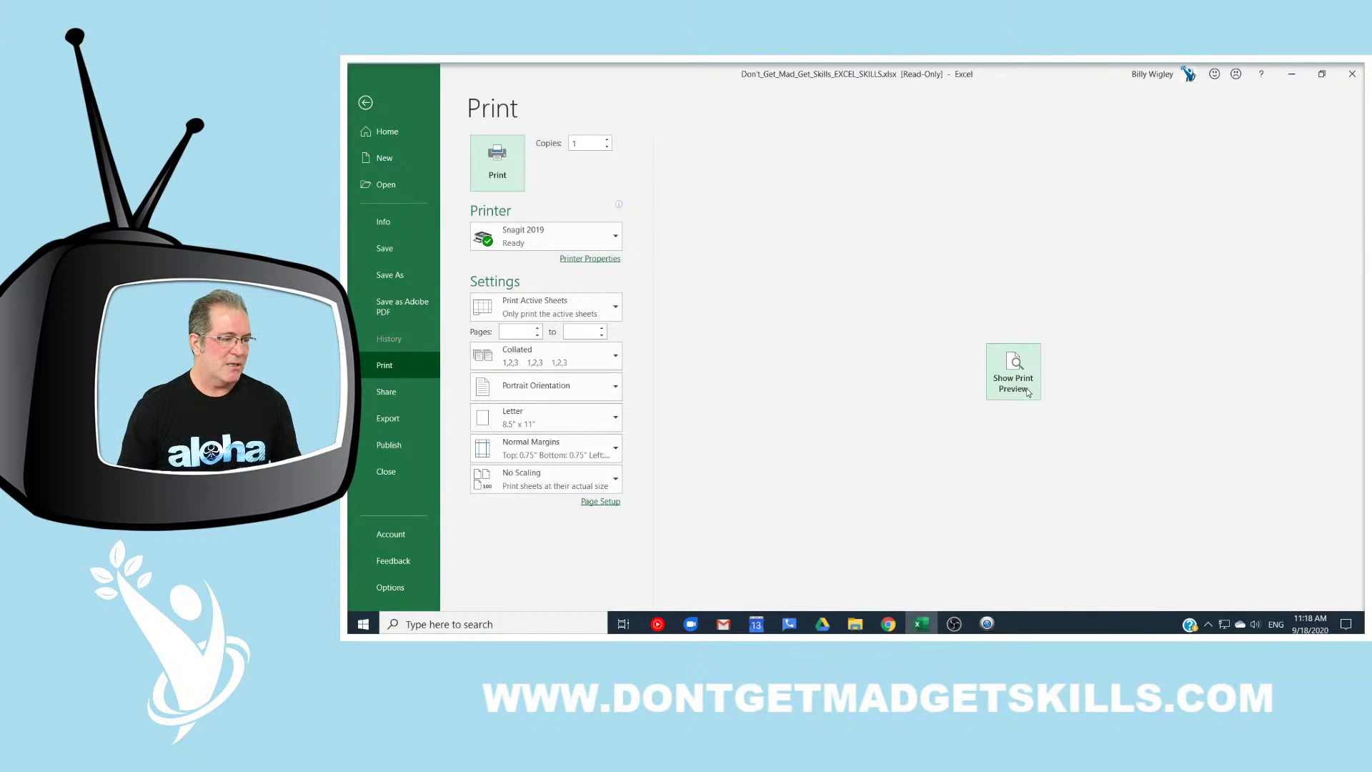
pyautogui.click(1004, 377)
pyautogui.click(957, 277)
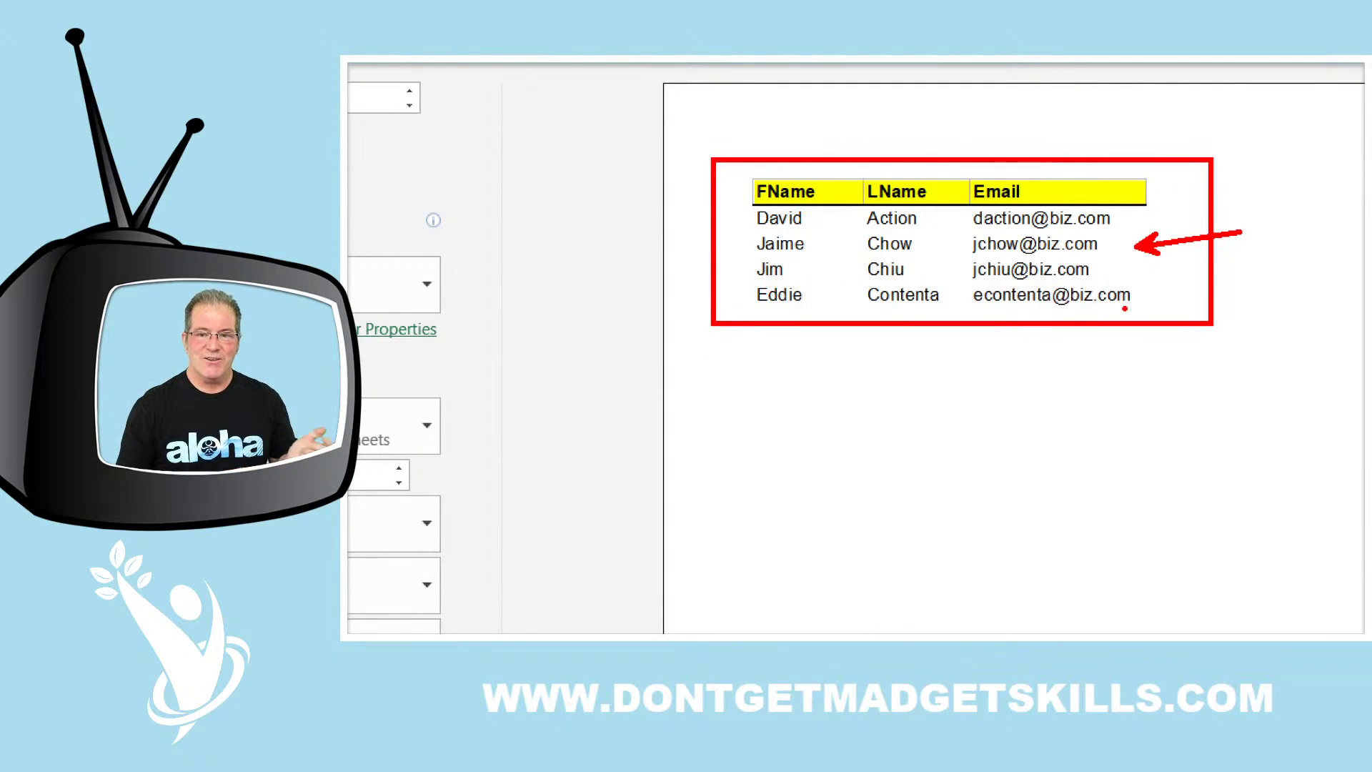
pyautogui.press('Escape')
pyautogui.click(366, 103)
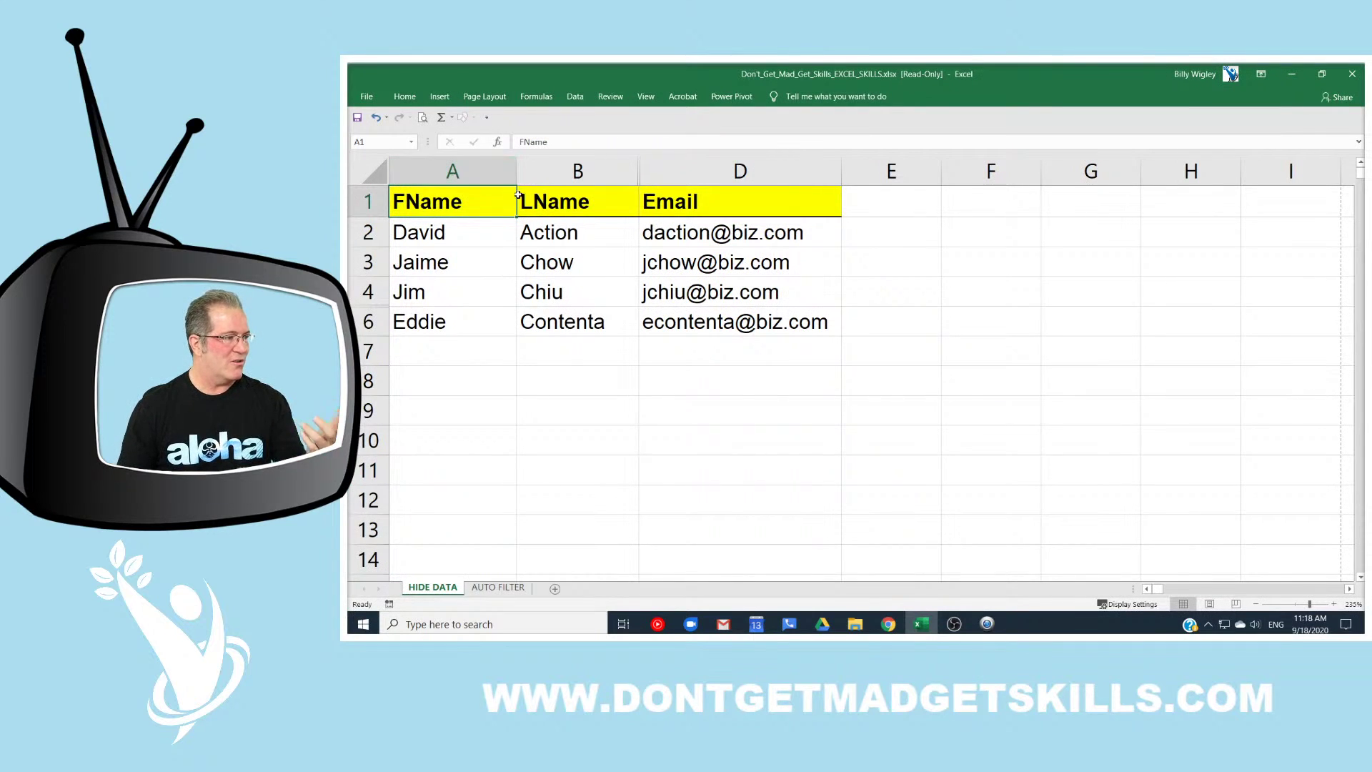
# Step: Select the entire worksheet and unhide all of its hidden columns
pyautogui.click(374, 169)
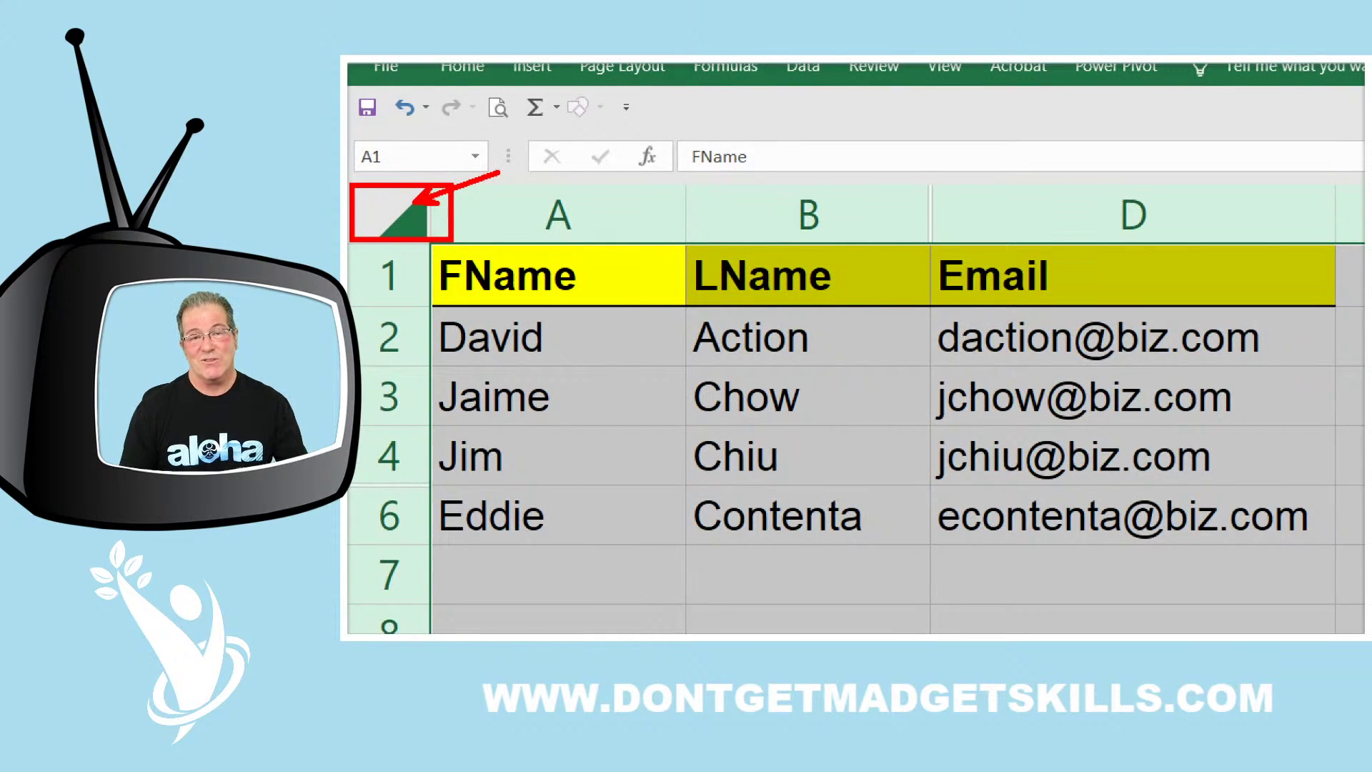
pyautogui.click(606, 357)
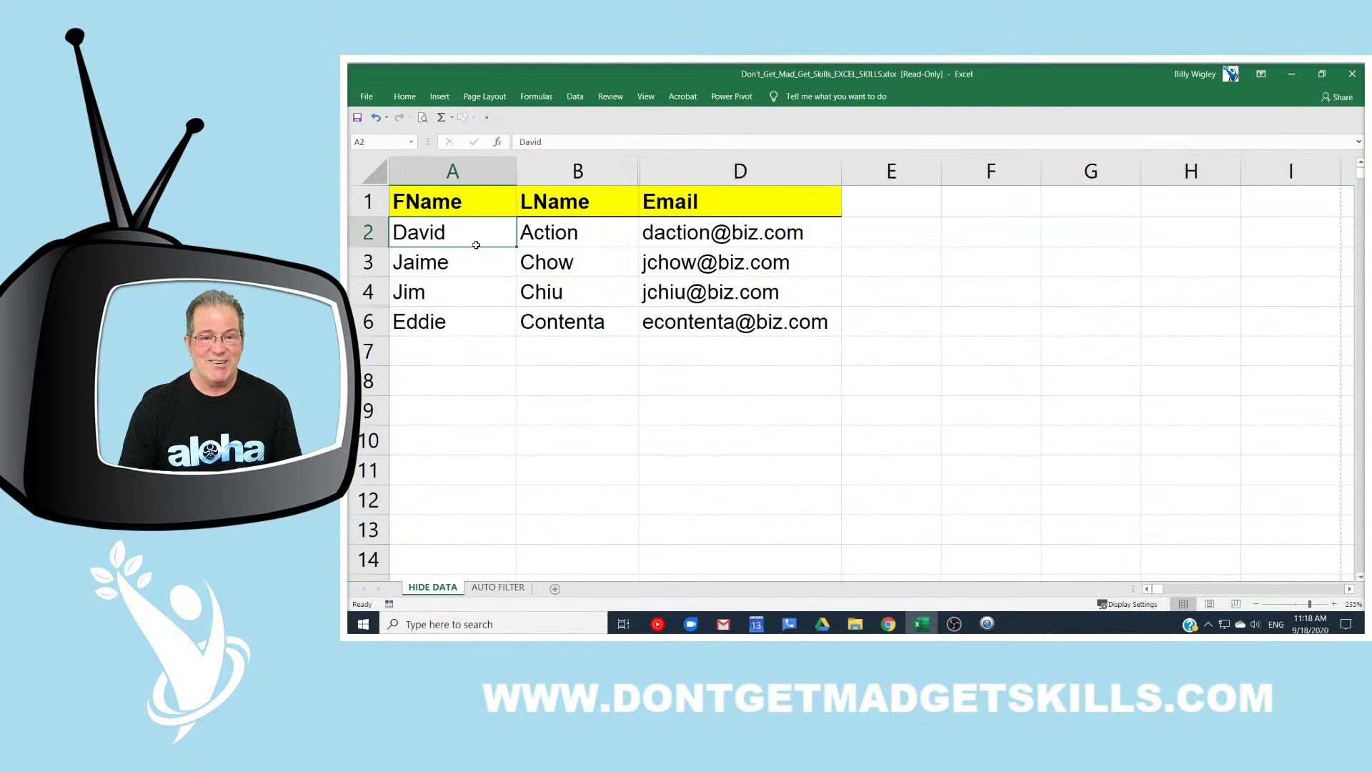
pyautogui.click(365, 172)
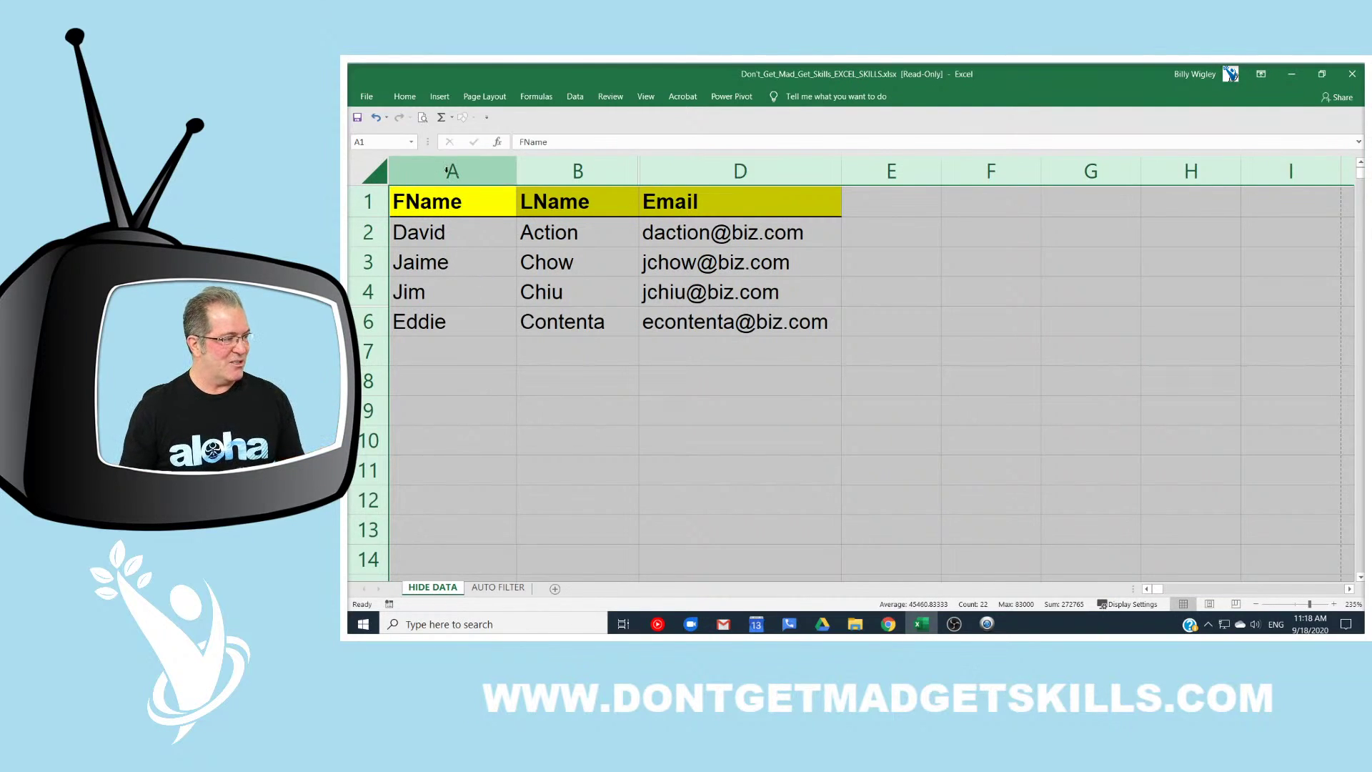
pyautogui.rightClick(468, 169)
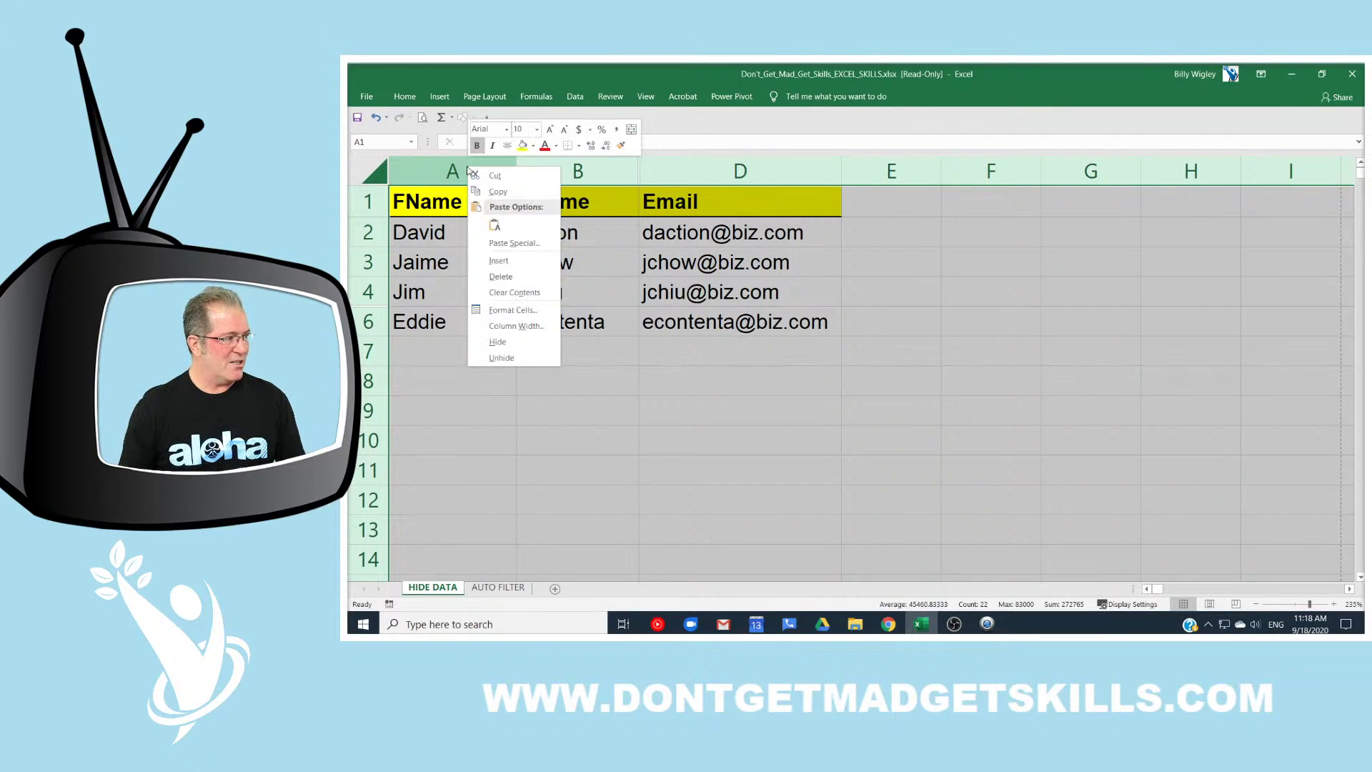
pyautogui.click(512, 357)
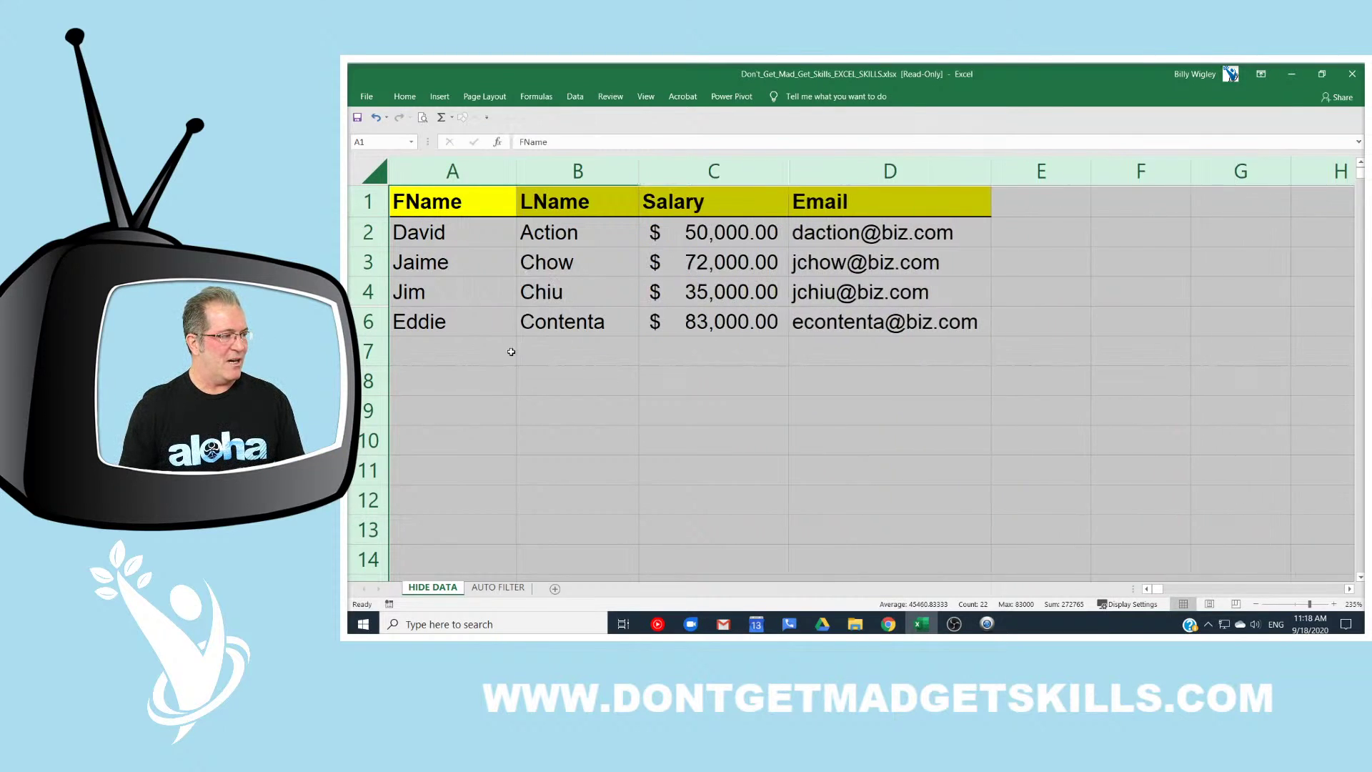
# Step: Unhide all hidden rows with the entire worksheet still selected
pyautogui.click(368, 231)
pyautogui.rightClick(370, 229)
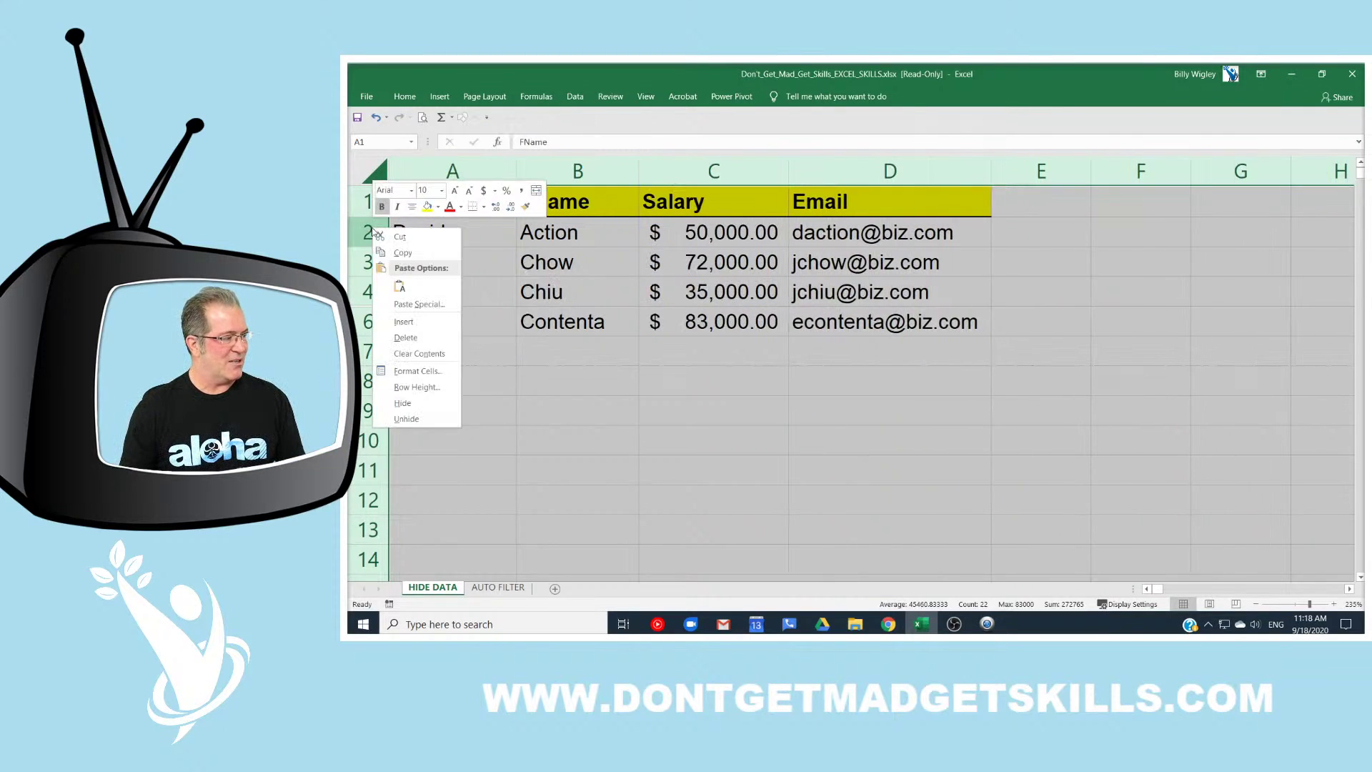
pyautogui.click(406, 419)
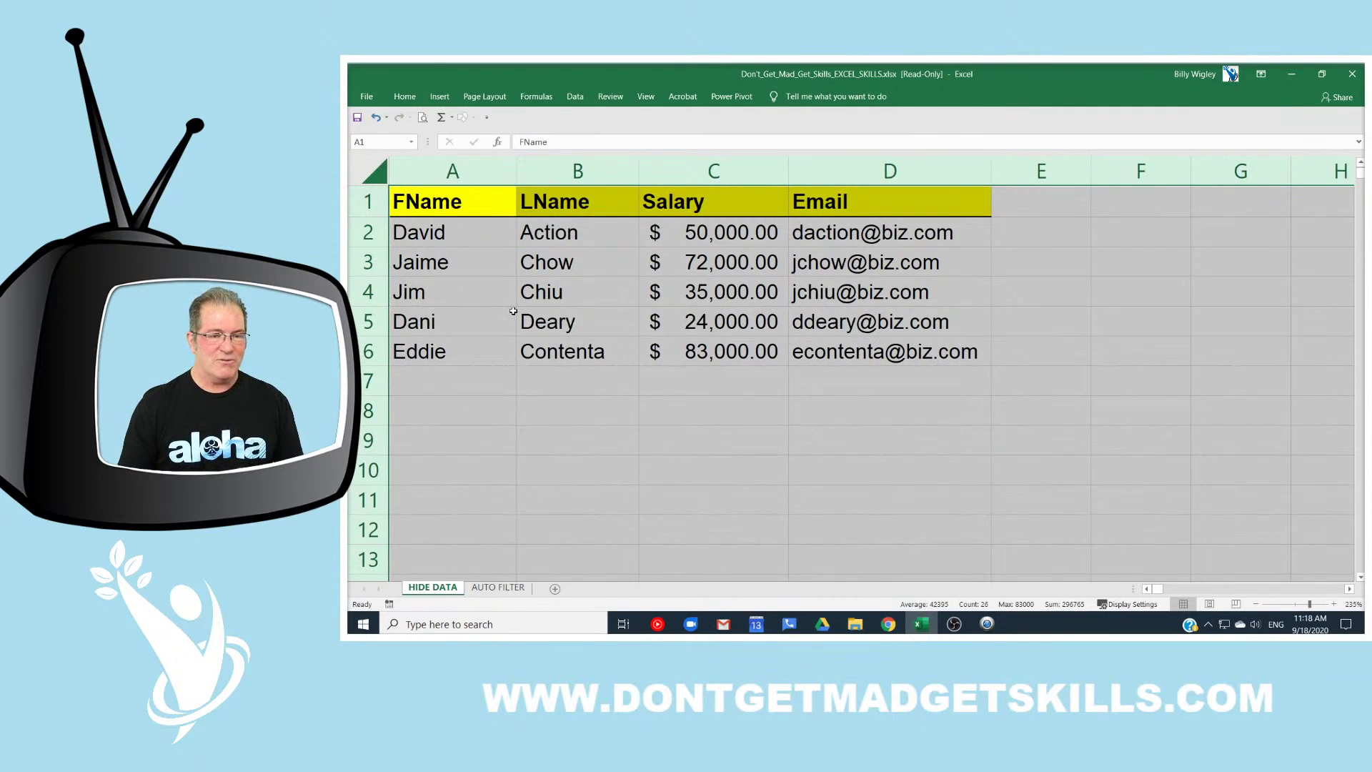
# Step: Undo the unhiding of both the rows and the columns, and clear the whole-sheet selection
pyautogui.hotkey('ctrl', 'z')
pyautogui.hotkey('ctrl', 'z')
pyautogui.click(578, 347)
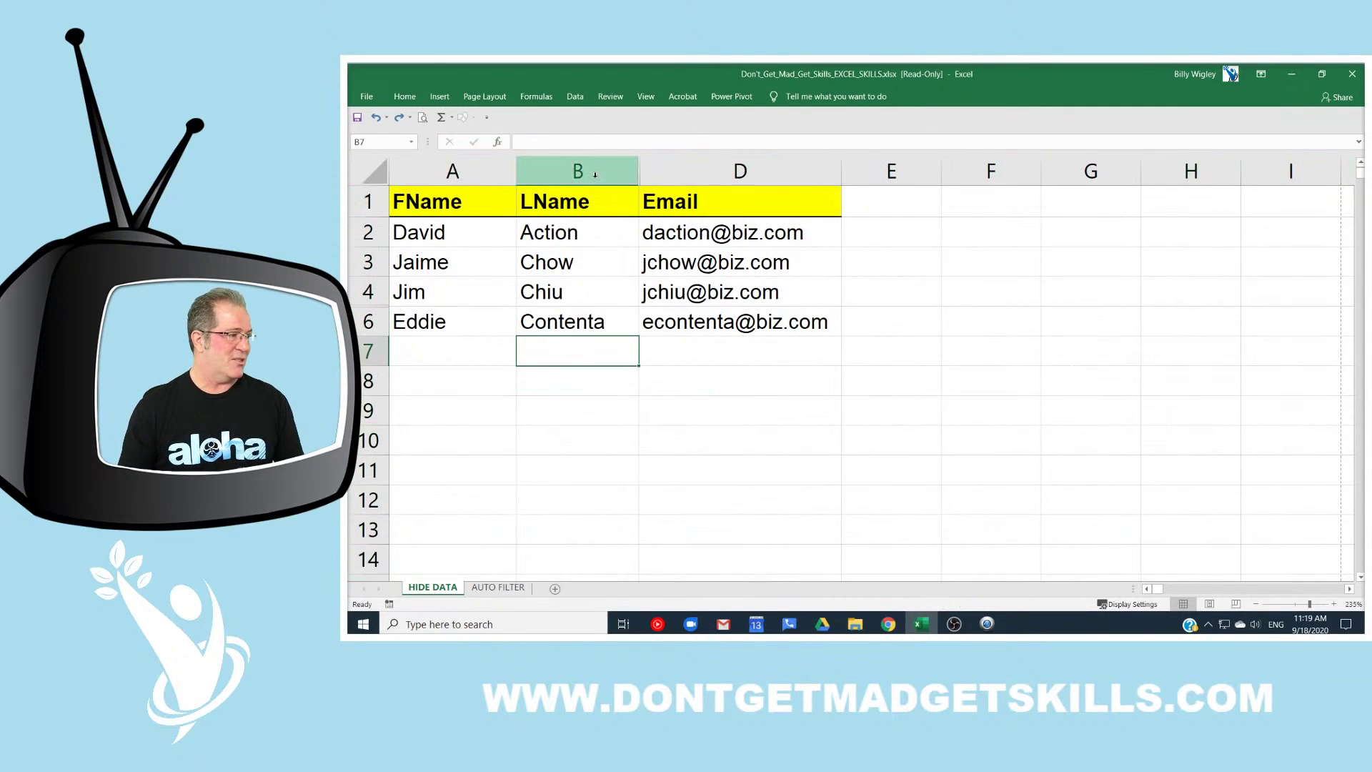
# Step: Select columns B through D and unhide the Salary column between them
pyautogui.click(580, 173)
pyautogui.moveTo(581, 173); pyautogui.dragTo(667, 171)
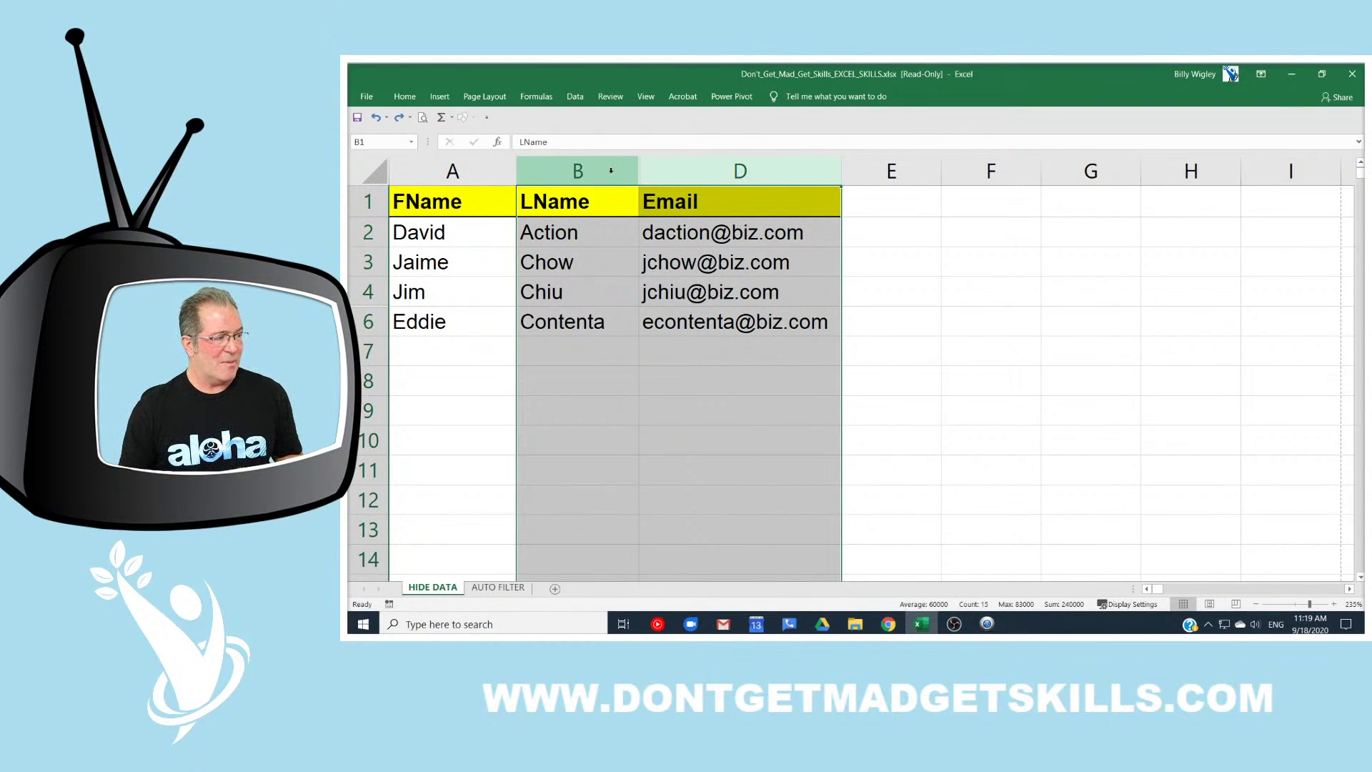
pyautogui.rightClick(611, 170)
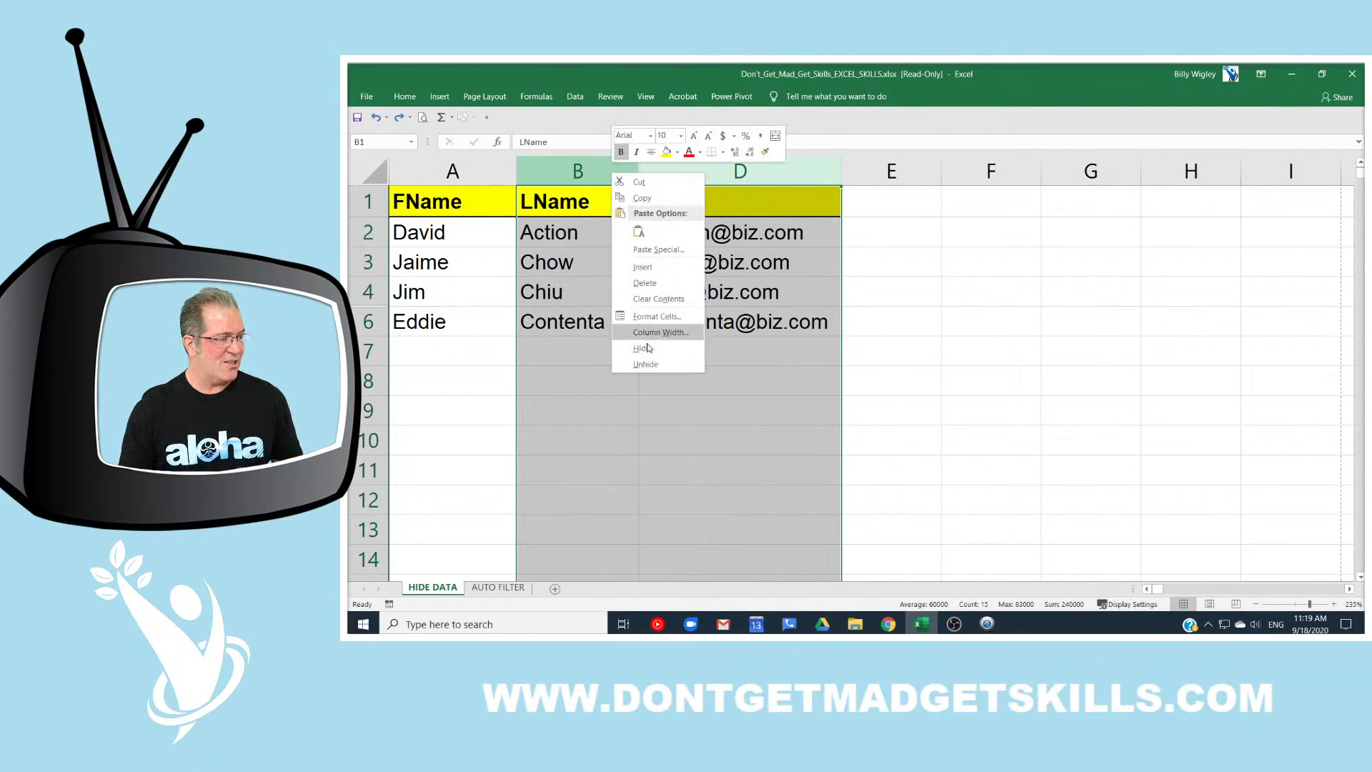
pyautogui.click(647, 367)
# Step: Select rows 4 through 6 and unhide row 5 between them
pyautogui.moveTo(369, 291); pyautogui.dragTo(369, 322)
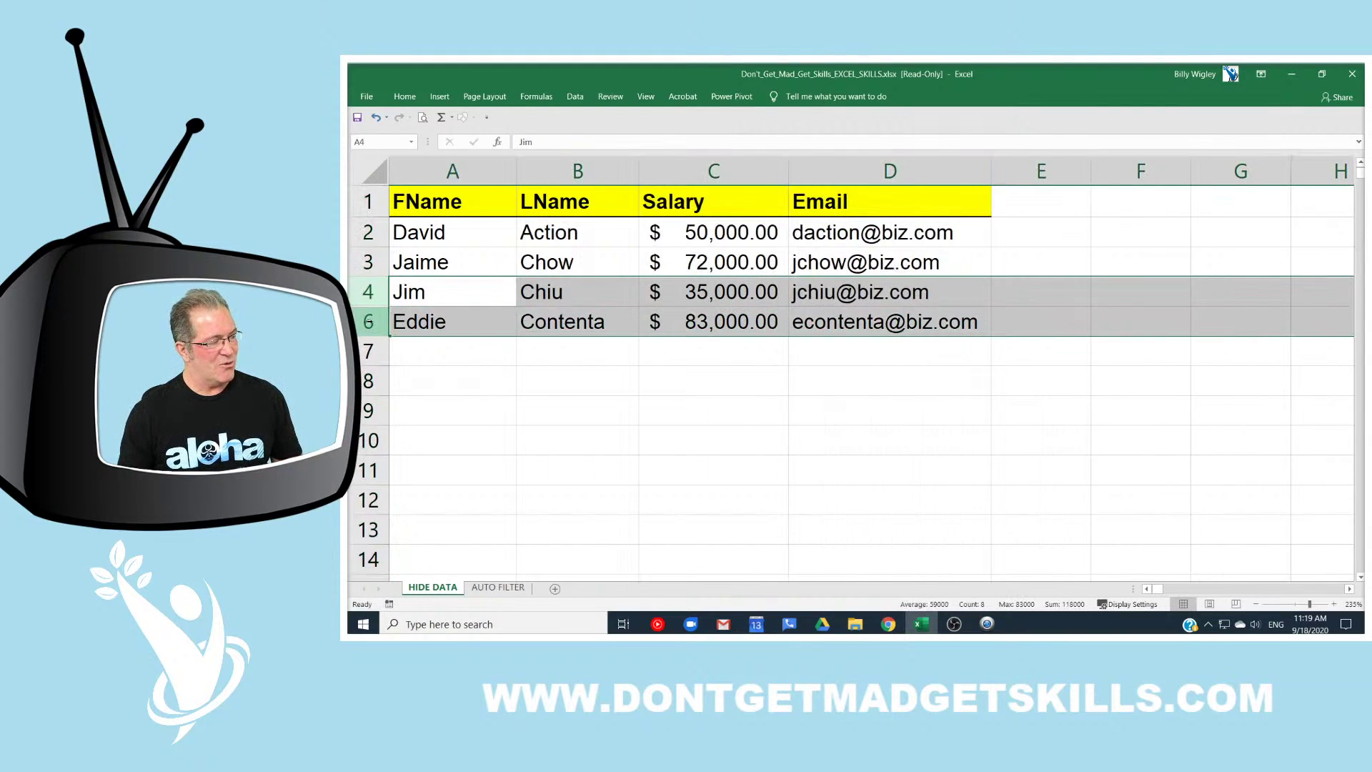
pyautogui.rightClick(368, 322)
pyautogui.click(418, 517)
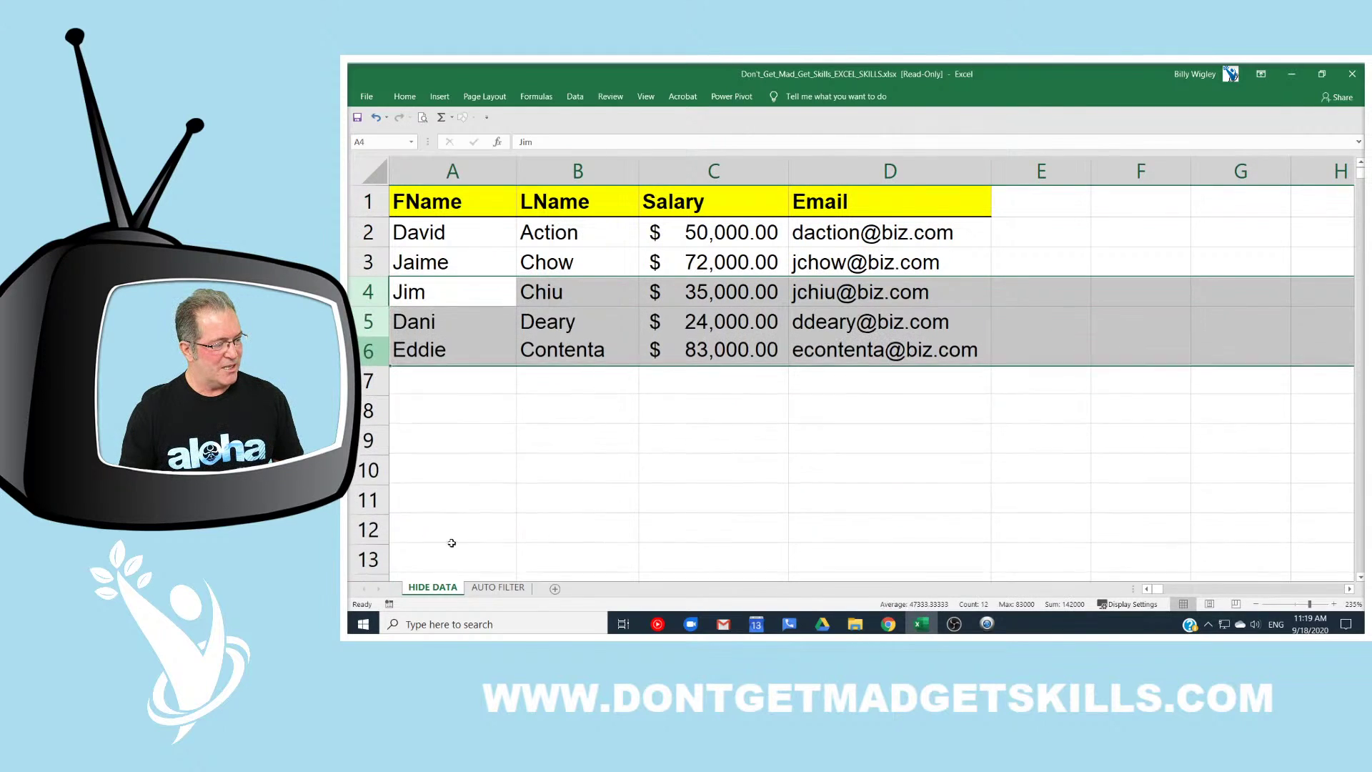
# Step: Open the AUTO FILTER sheet and select the non-adjacent columns B, D and F
pyautogui.click(500, 590)
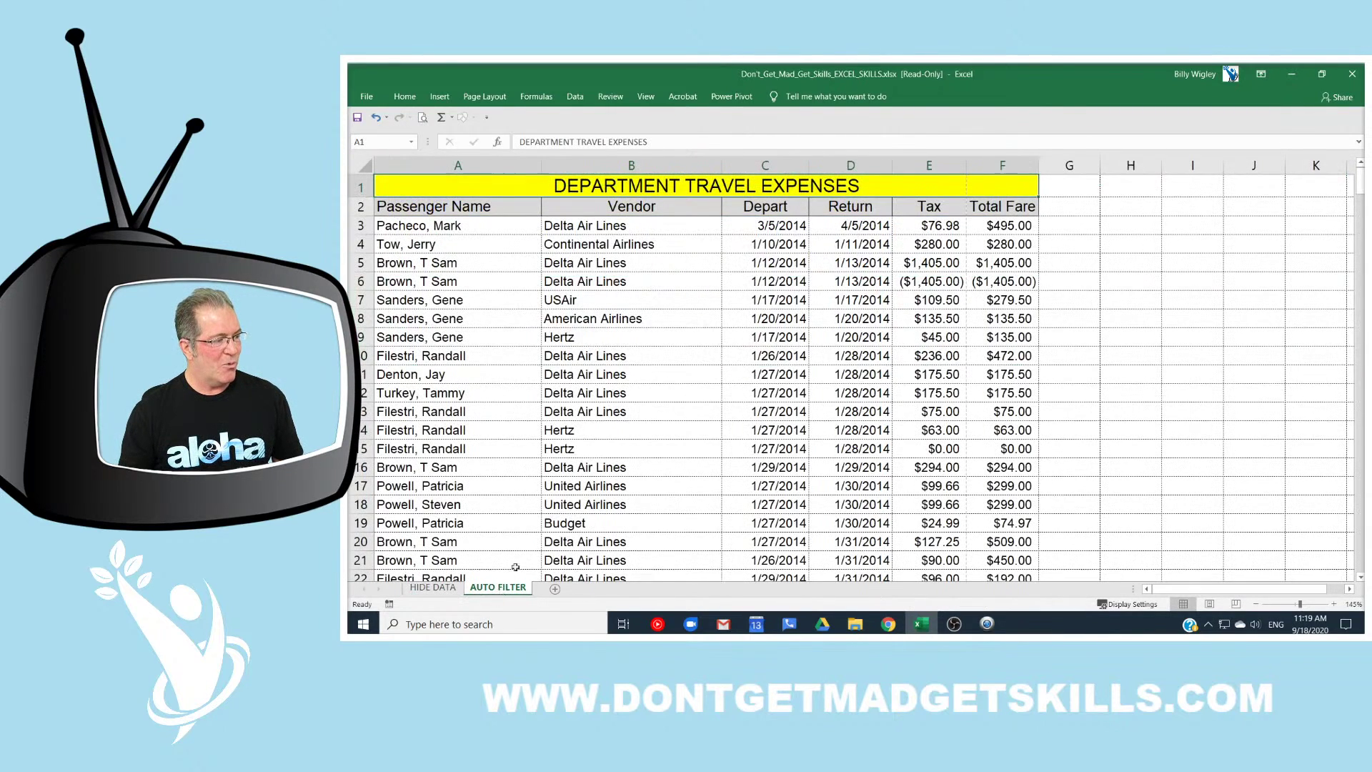
pyautogui.click(637, 165)
pyautogui.keyDown('ctrl'); pyautogui.click(850, 165); pyautogui.keyUp('ctrl')
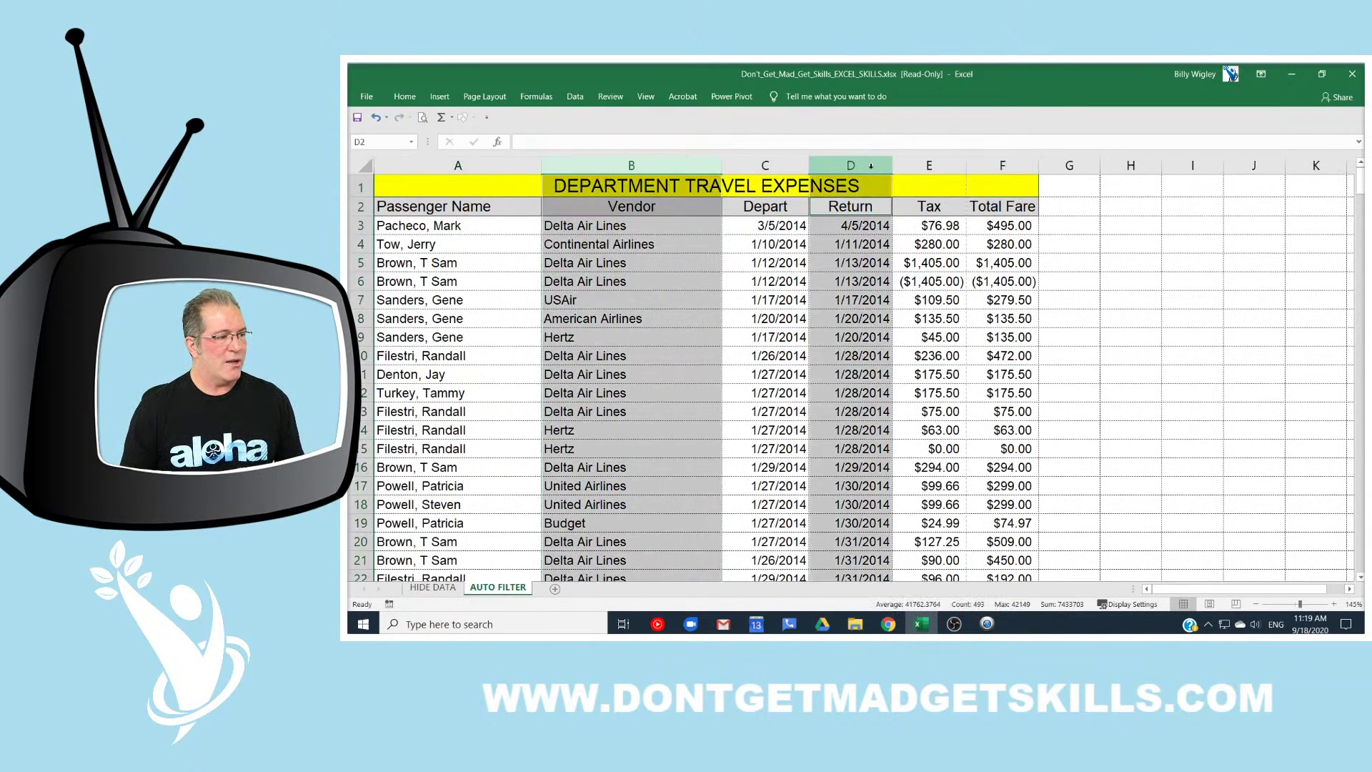
pyautogui.keyDown('ctrl'); pyautogui.click(997, 165); pyautogui.keyUp('ctrl')
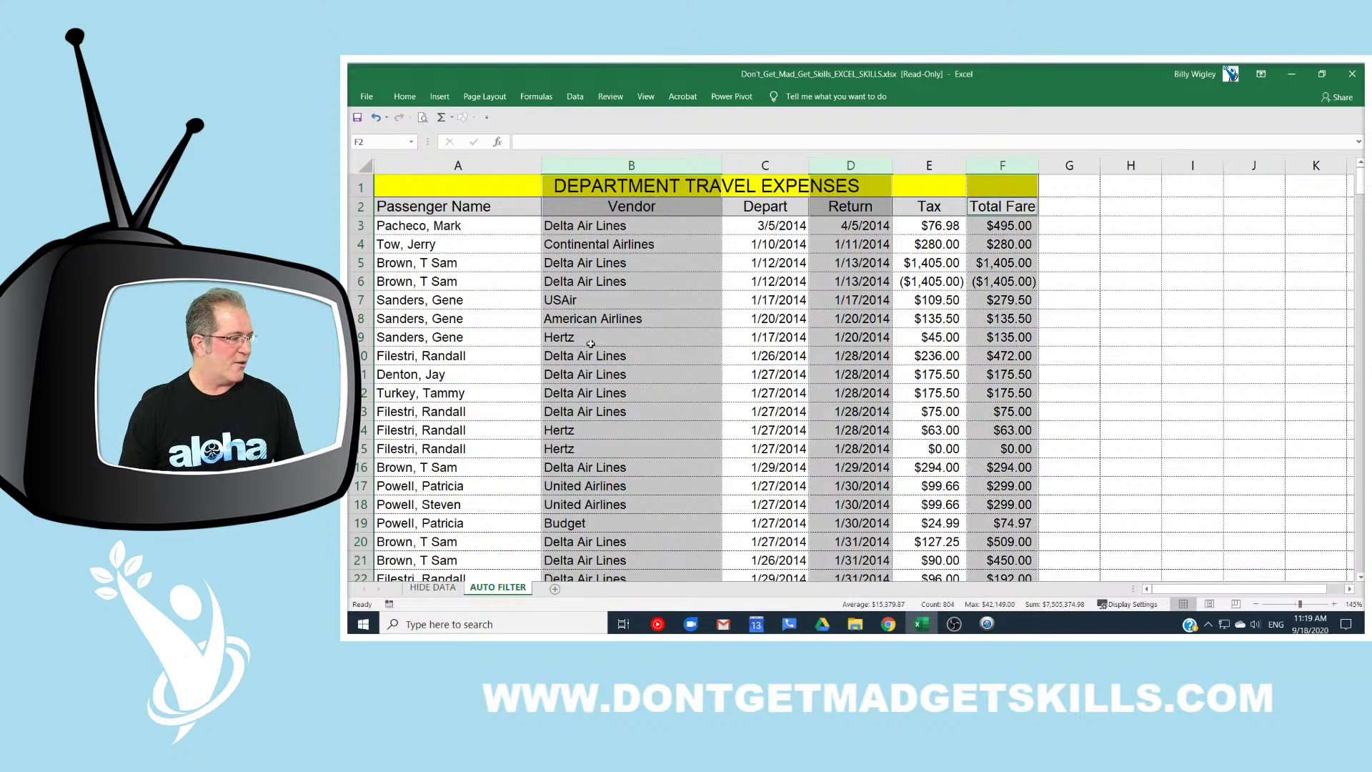
# Step: Add rows 8, 16, 18 and 20 to the column selection and hide the rows
pyautogui.keyDown('ctrl'); pyautogui.click(361, 318); pyautogui.keyUp('ctrl')
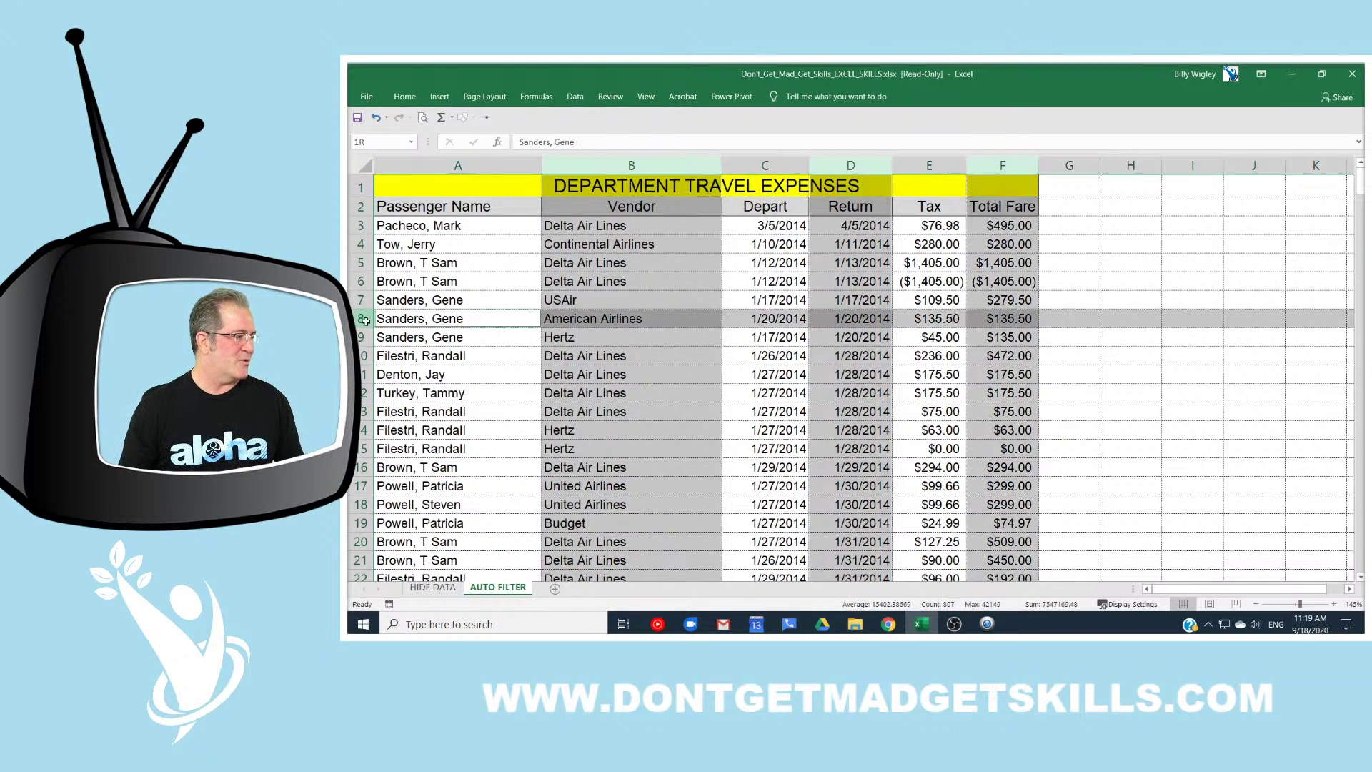
pyautogui.keyDown('ctrl'); pyautogui.click(361, 467); pyautogui.keyUp('ctrl')
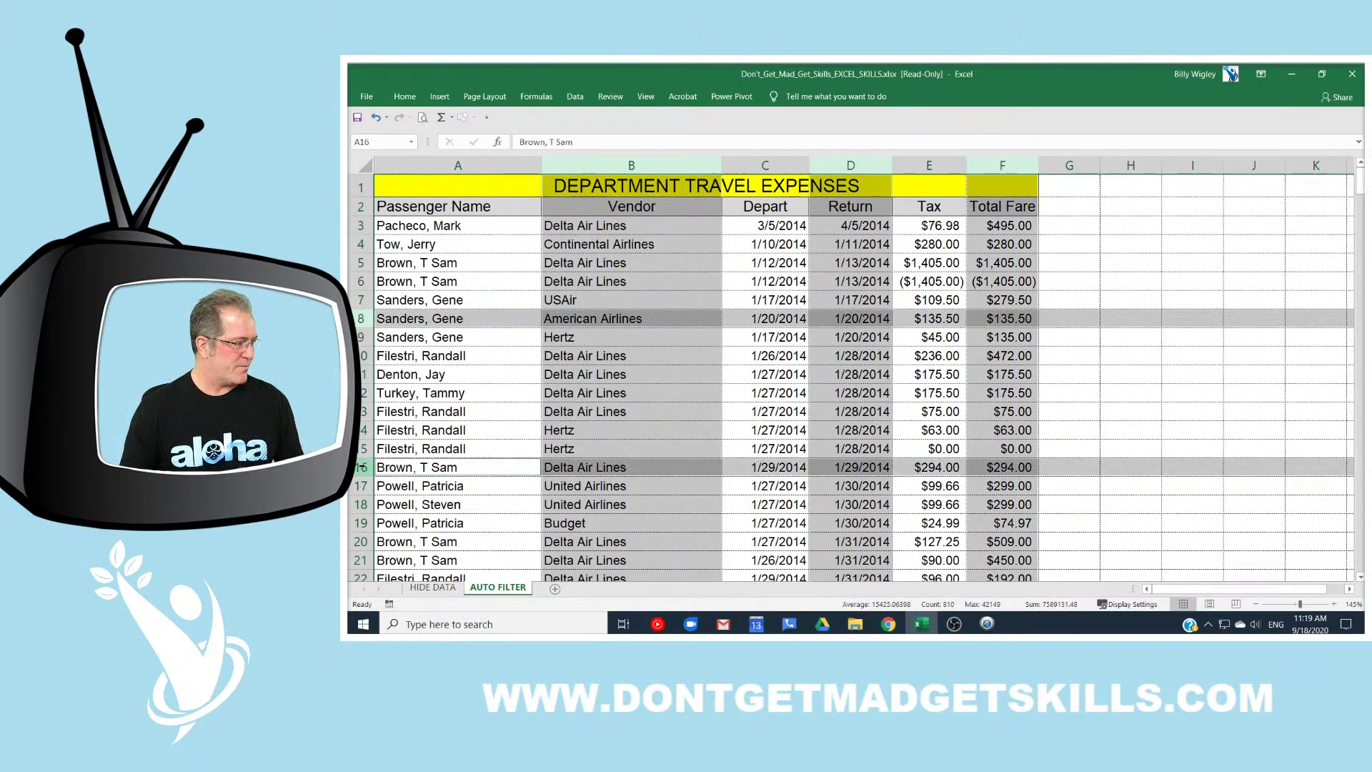
pyautogui.keyDown('ctrl'); pyautogui.click(361, 504); pyautogui.keyUp('ctrl')
pyautogui.keyDown('ctrl'); pyautogui.click(361, 541); pyautogui.keyUp('ctrl')
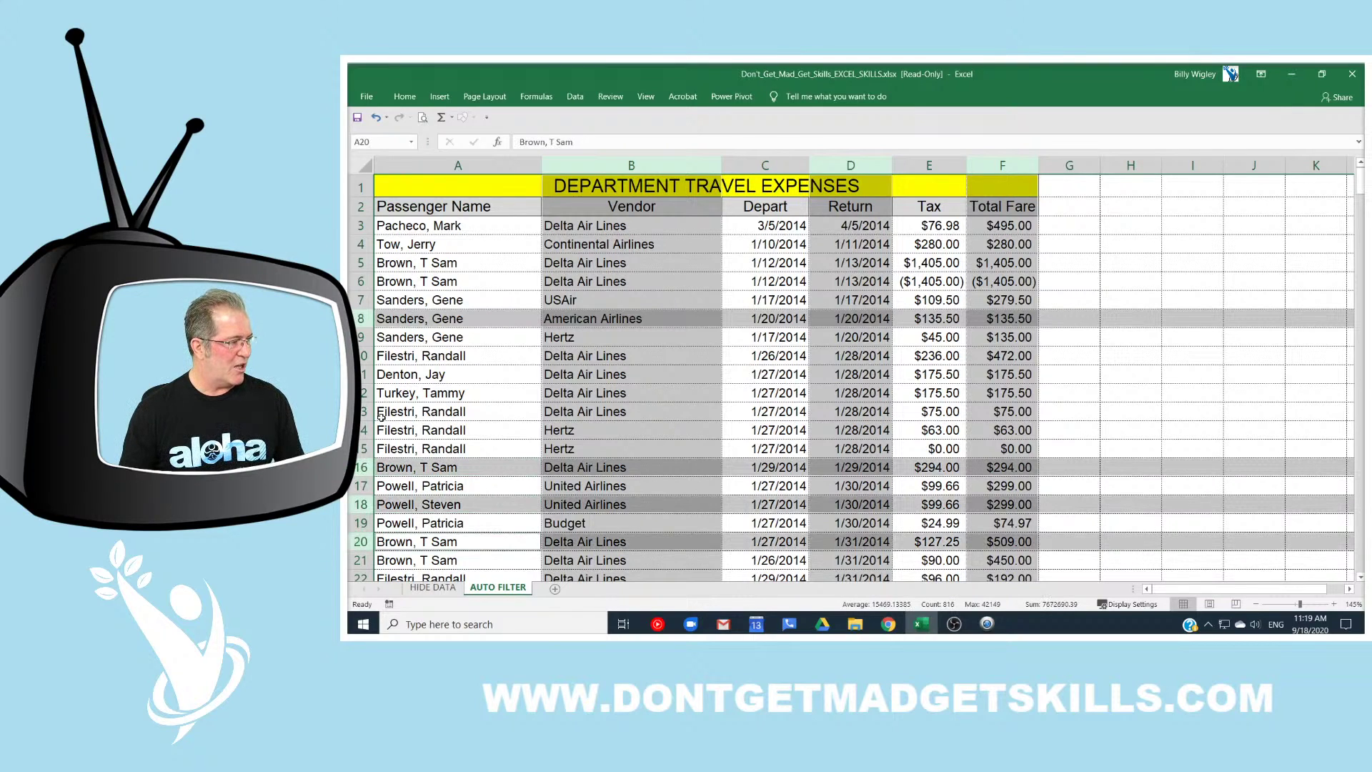
pyautogui.rightClick(363, 320)
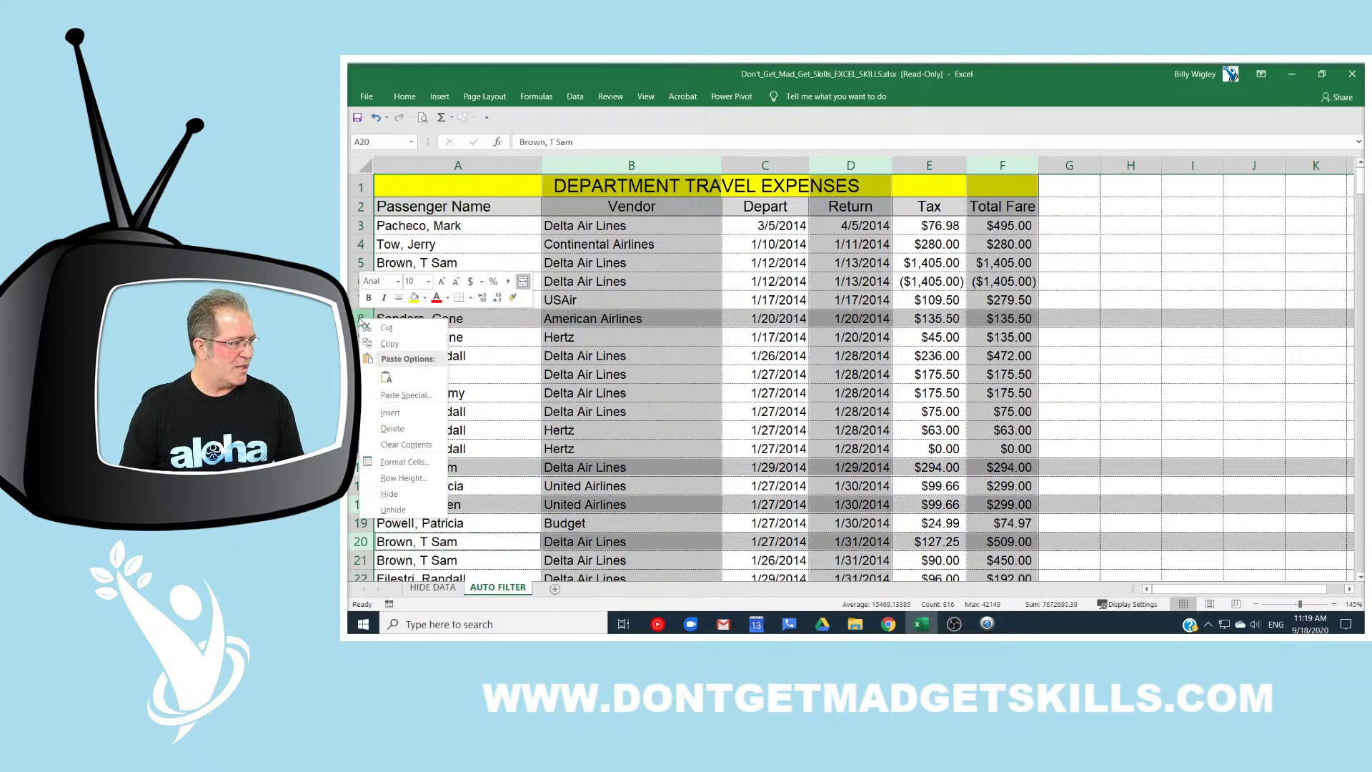
pyautogui.click(403, 492)
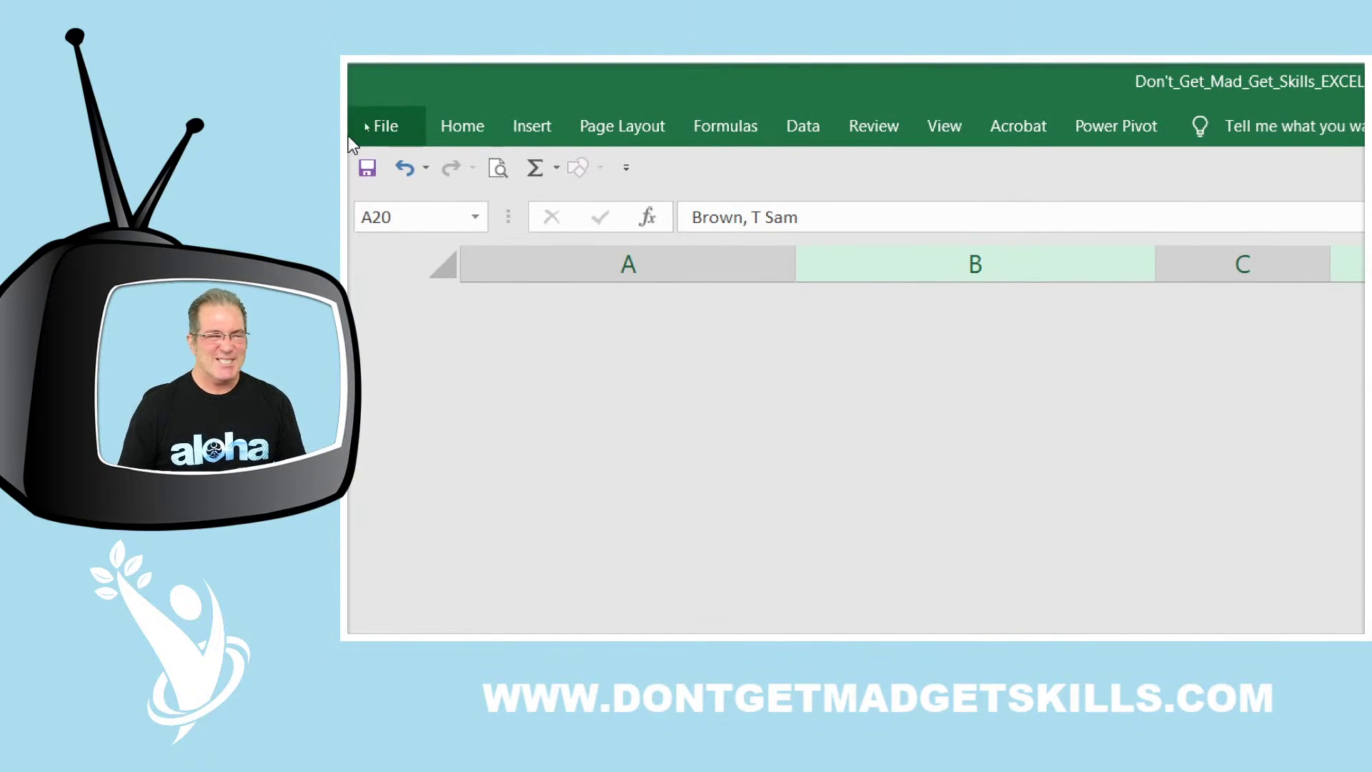
# Step: Try to bring back the hidden rows by unhiding from column A, and select the entire worksheet
pyautogui.rightClick(557, 267)
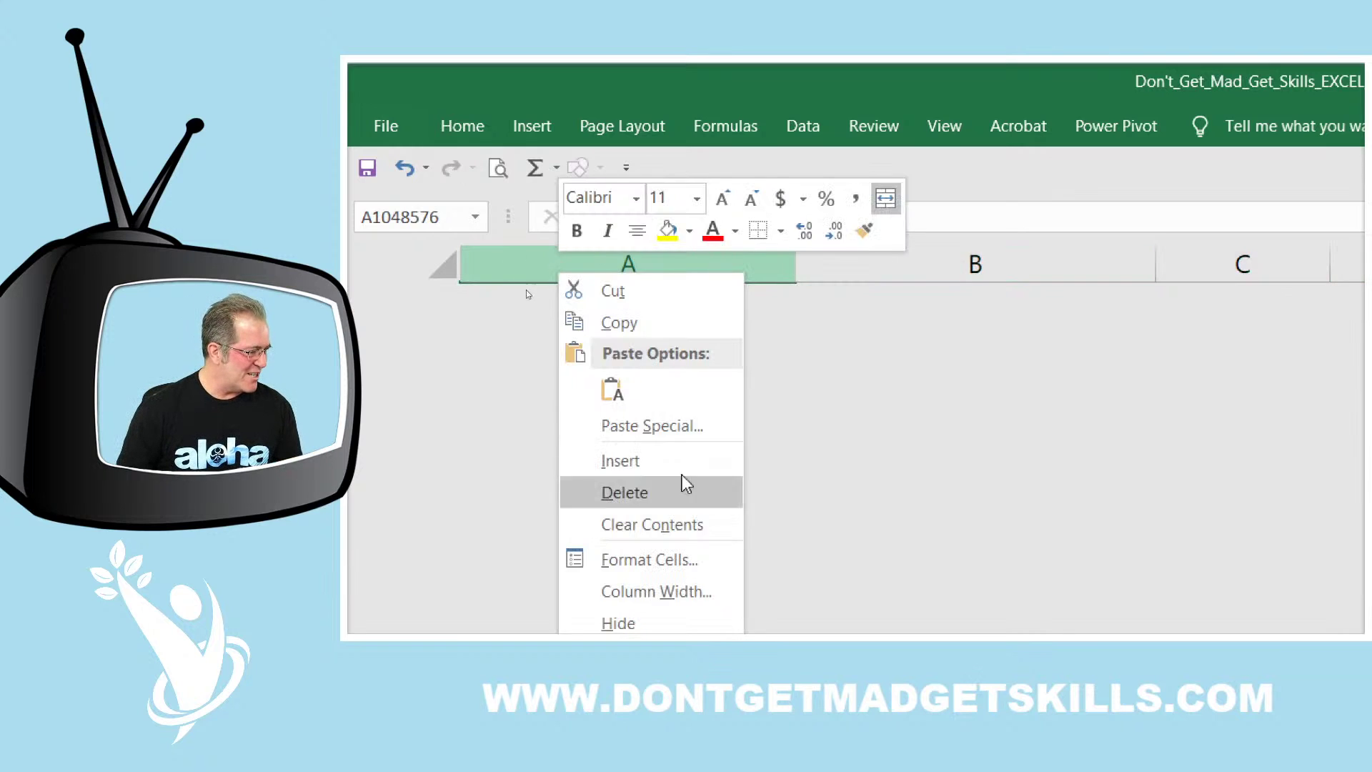
pyautogui.click(704, 533)
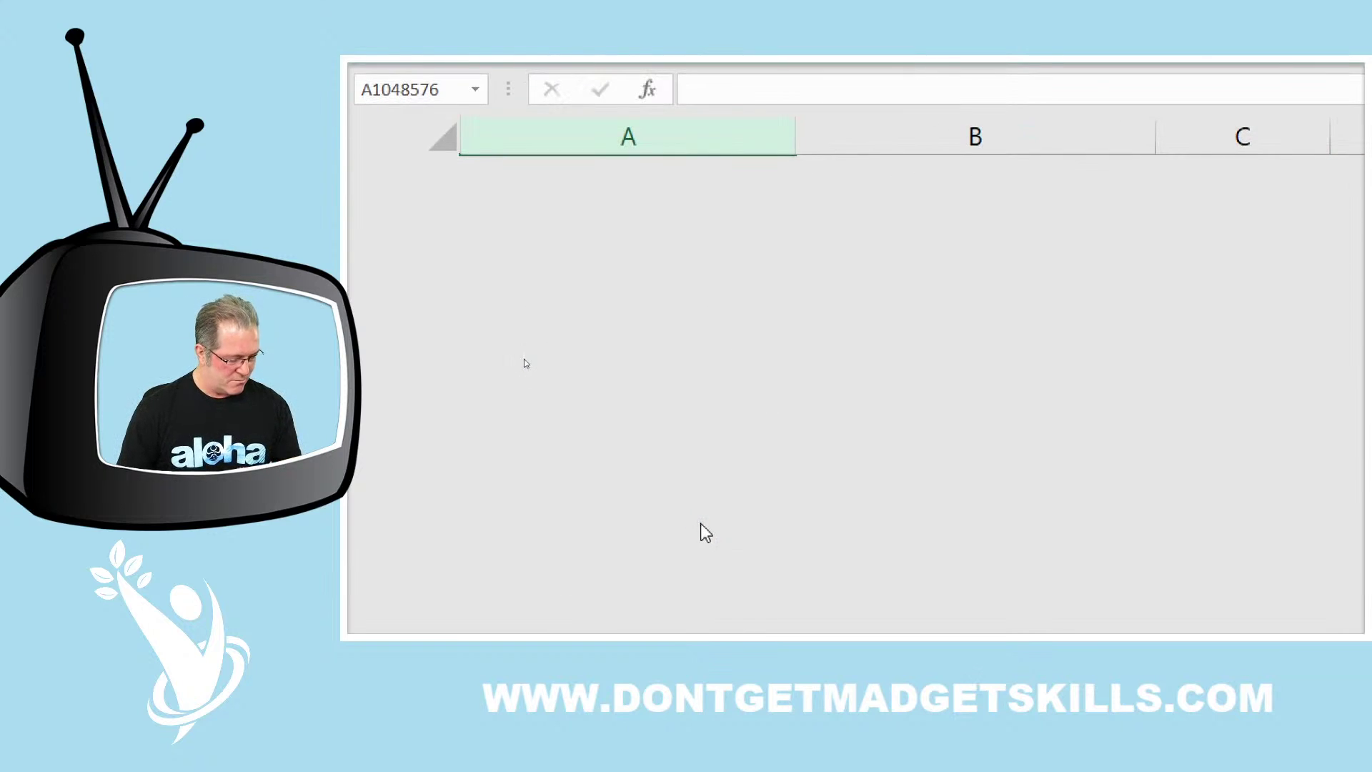
pyautogui.rightClick(677, 143)
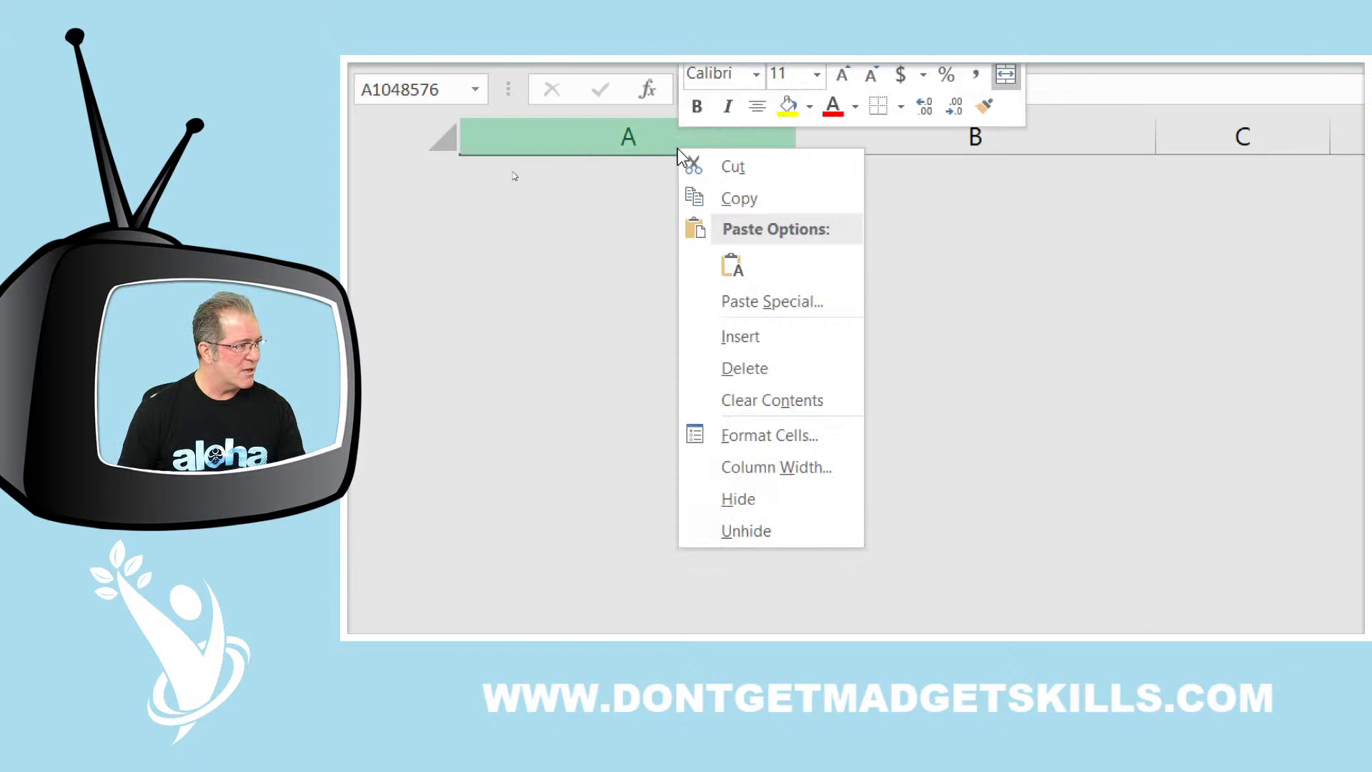
pyautogui.click(737, 530)
pyautogui.click(445, 139)
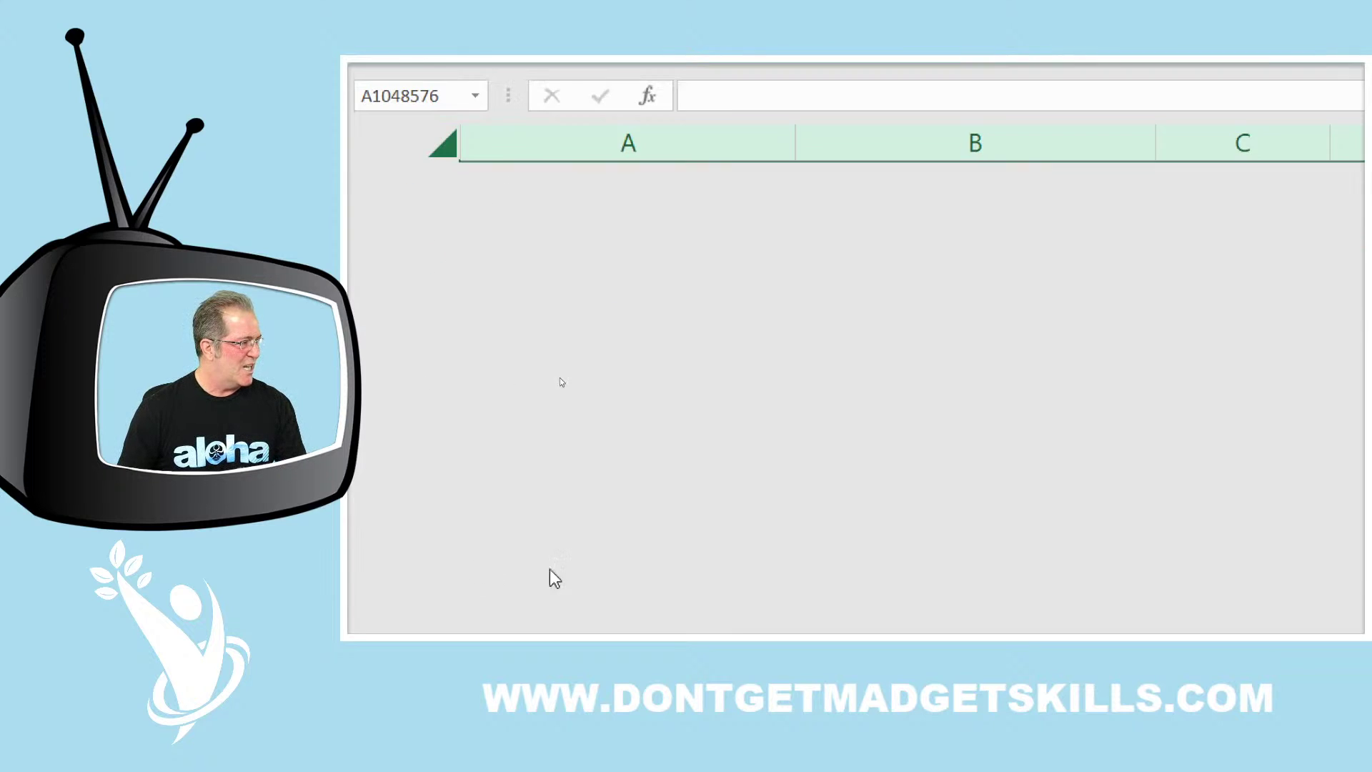
# Step: Go to cell A1, select column A and try again to unhide the data
pyautogui.click(406, 223)
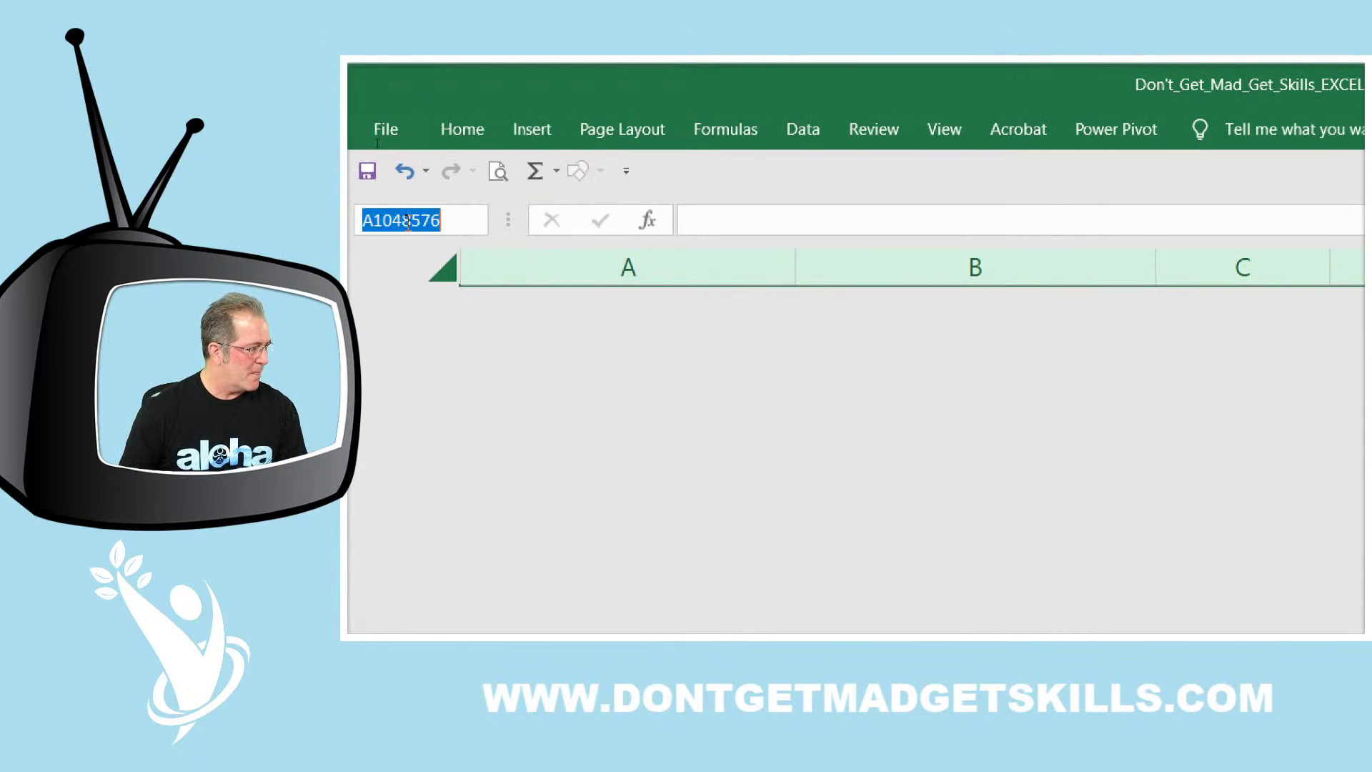
pyautogui.write('a1')
pyautogui.press('Return')
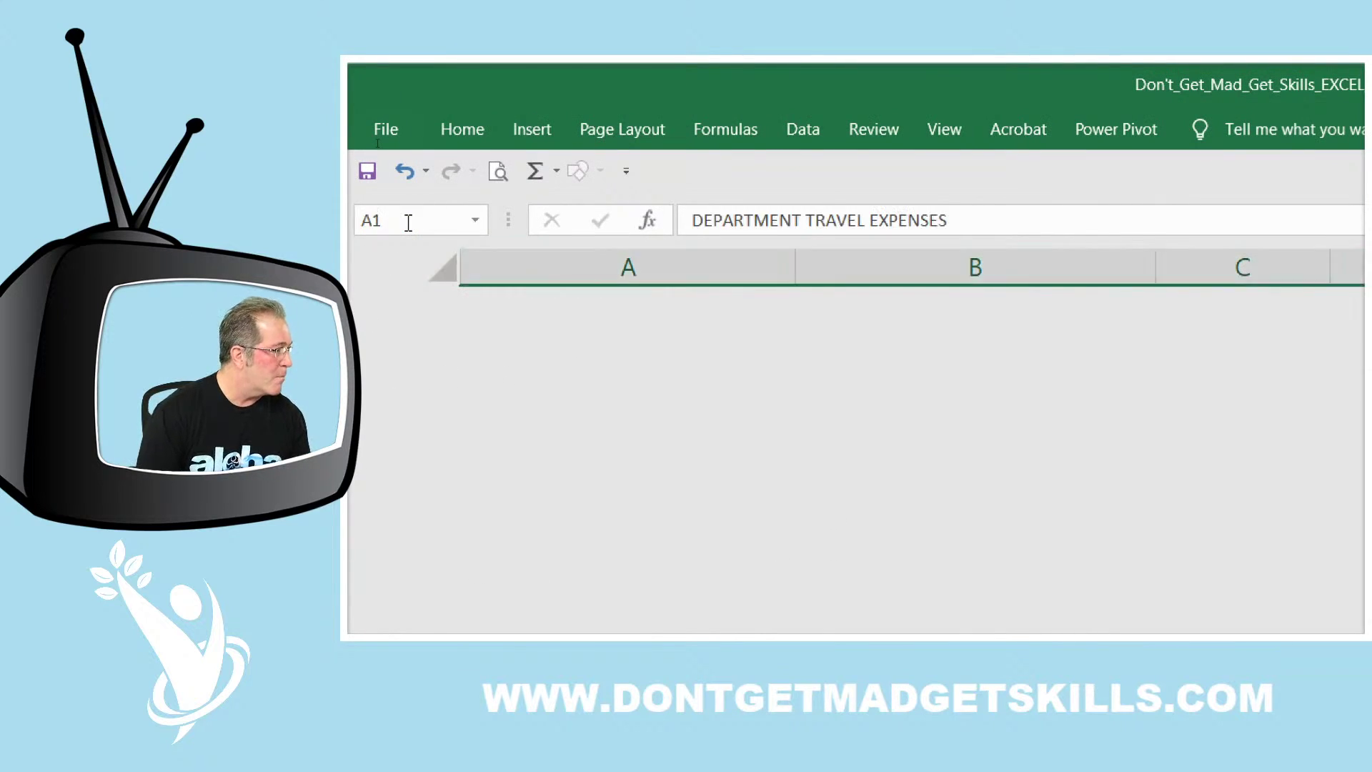
pyautogui.click(630, 270)
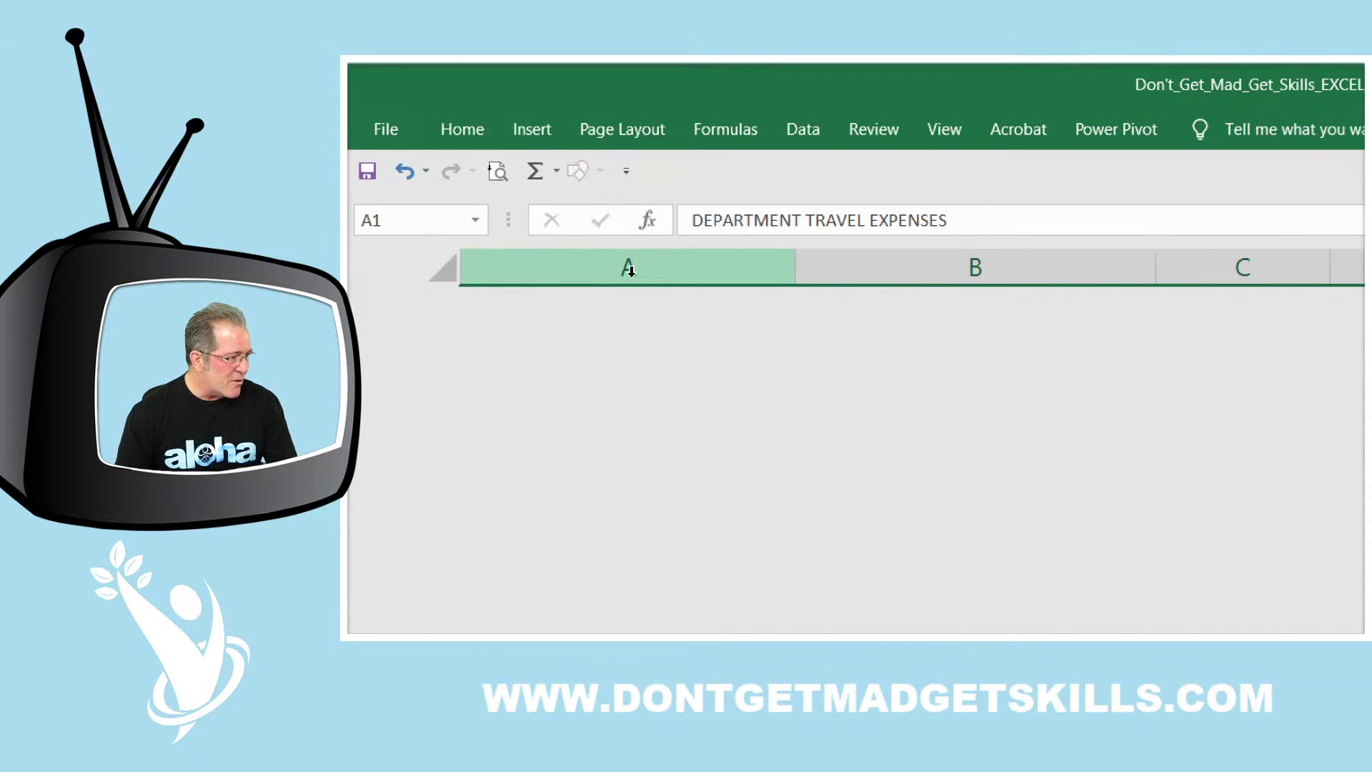
pyautogui.rightClick(630, 269)
pyautogui.click(679, 483)
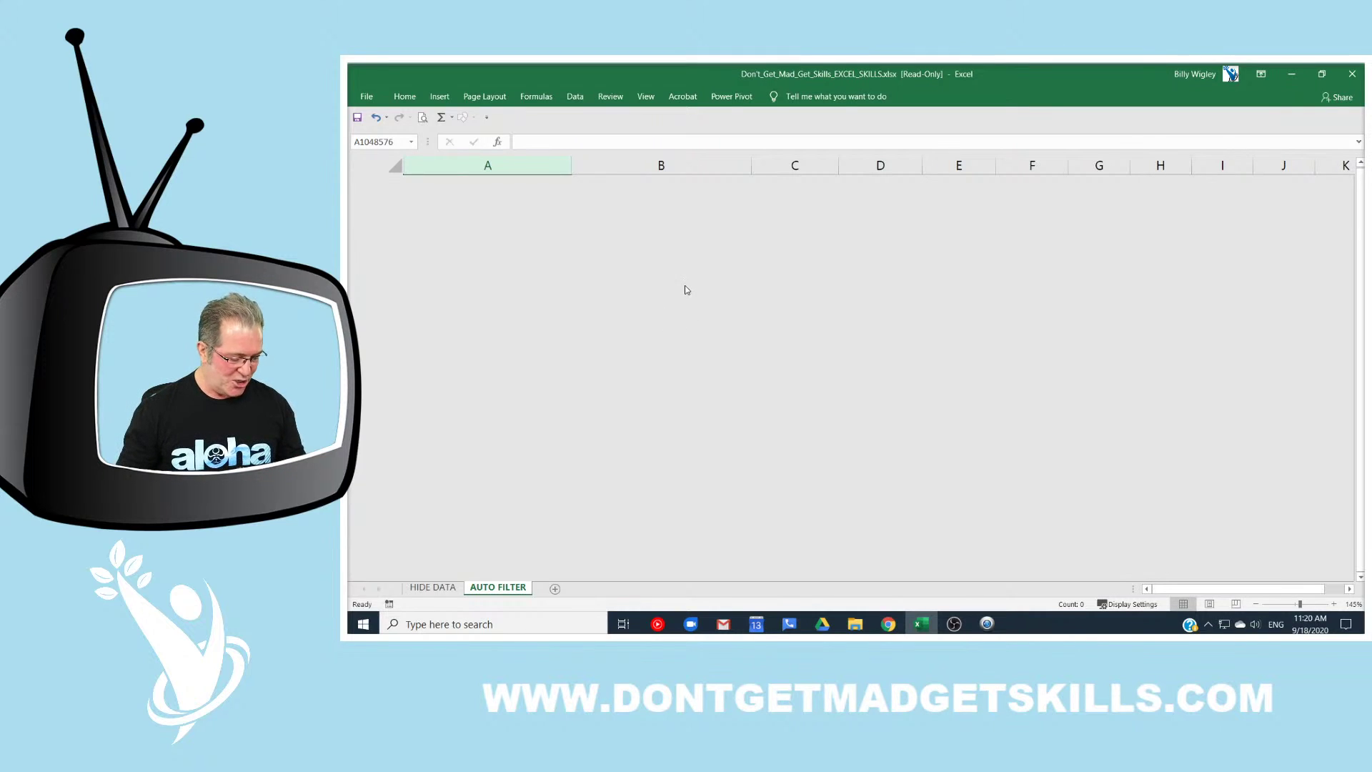
# Step: Unhide all hidden rows of the AUTO FILTER sheet and return to cell A1
pyautogui.hotkey('ctrl', 't')
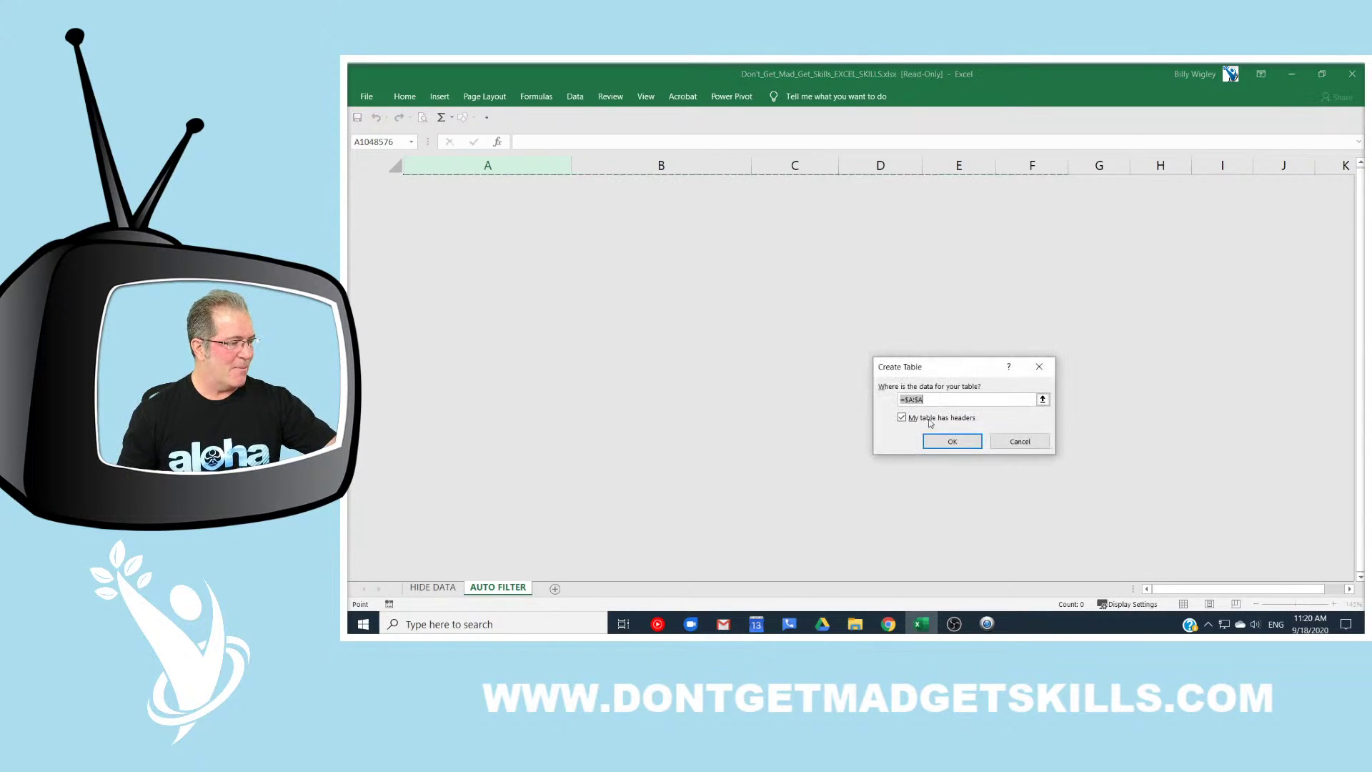
pyautogui.click(1012, 437)
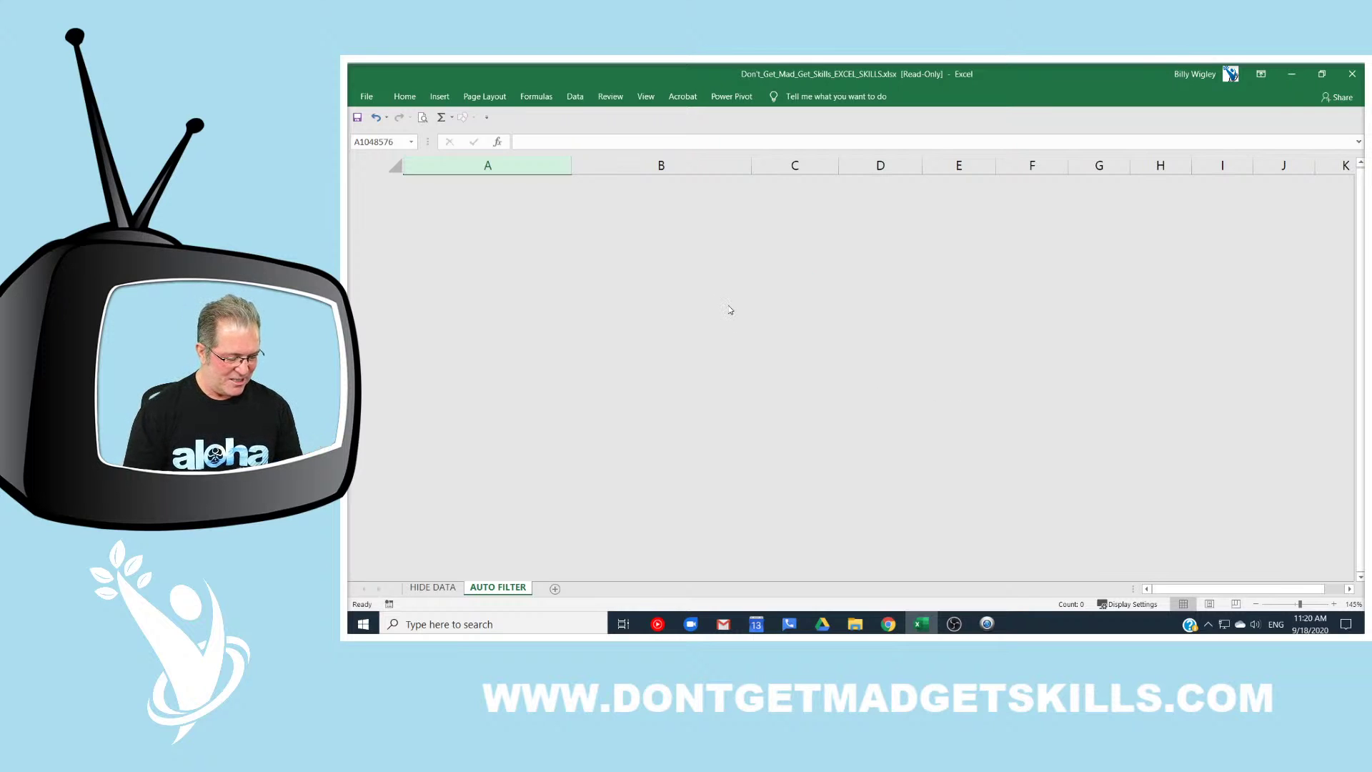
pyautogui.hotkey('ctrl', 'shift', '9')
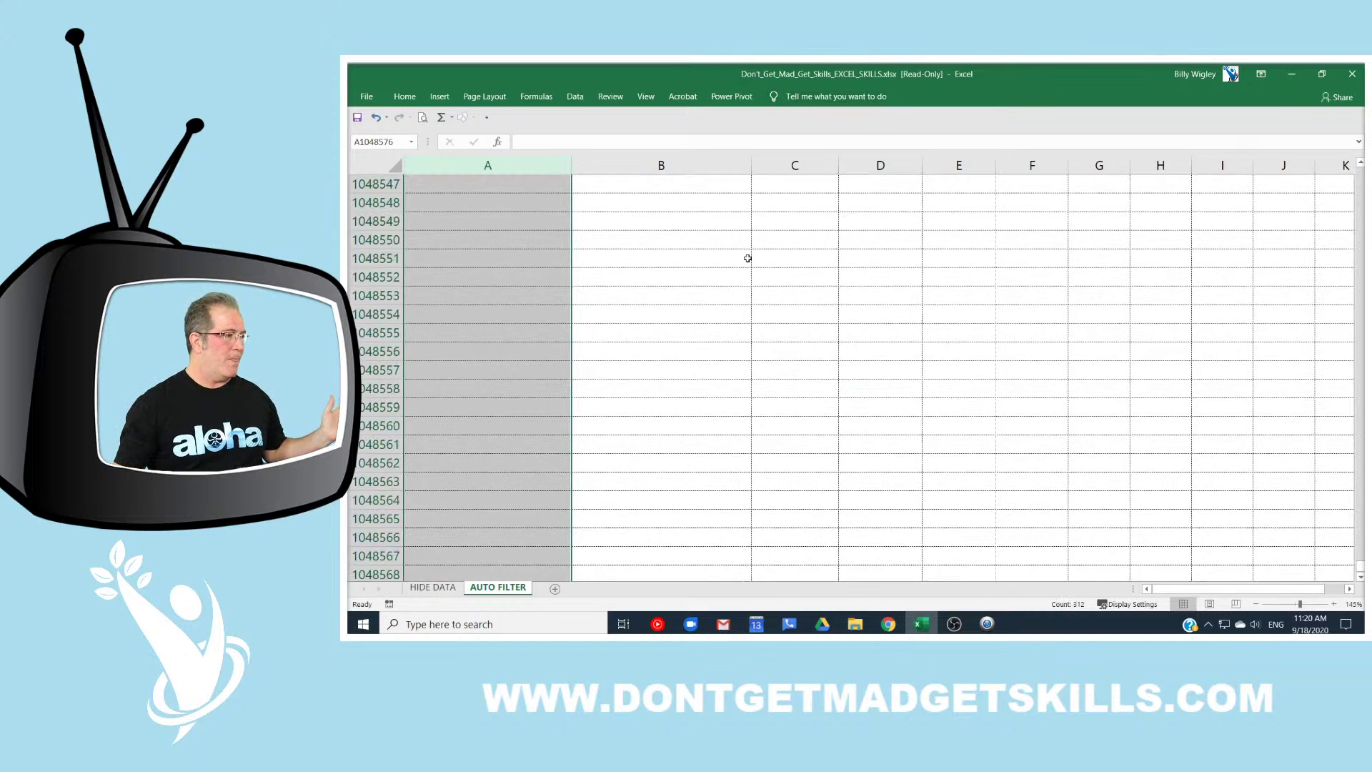
pyautogui.click(606, 412)
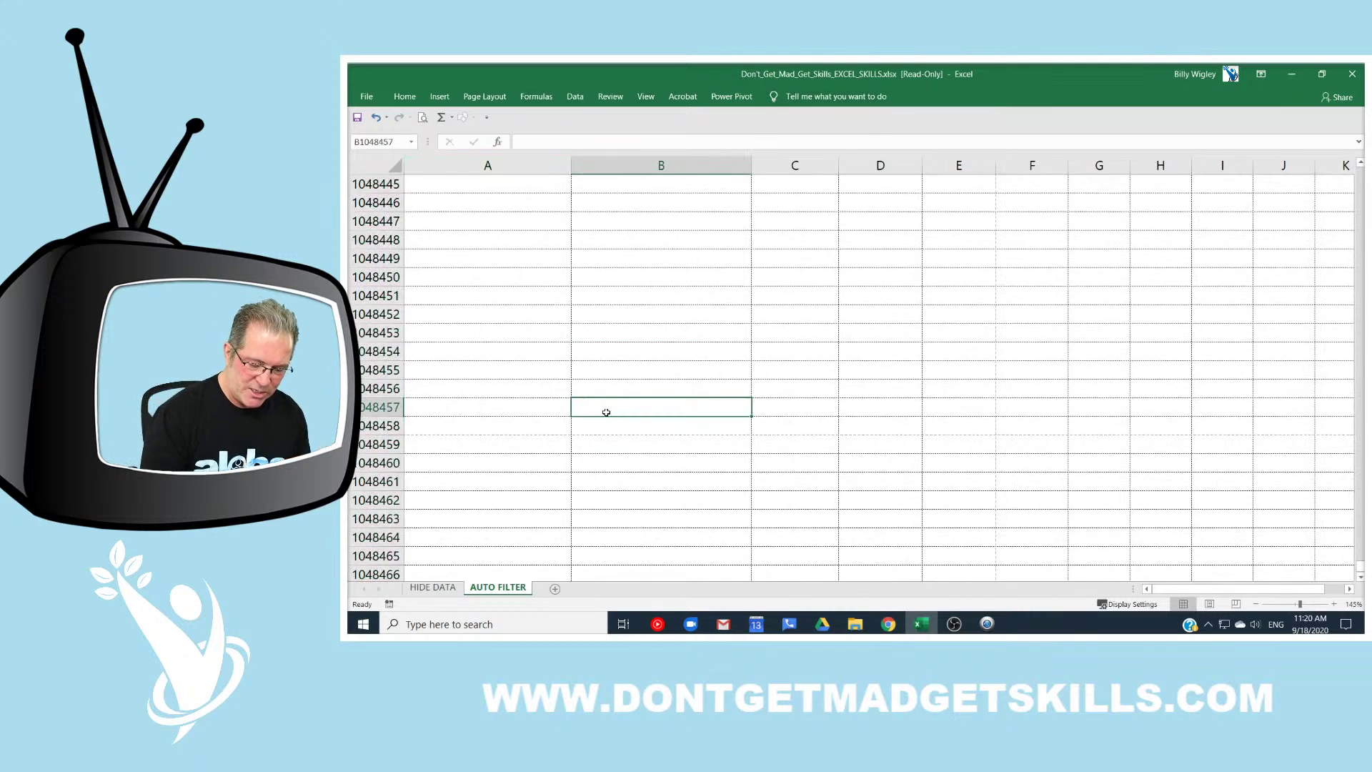
pyautogui.hotkey('ctrl', 'Home')
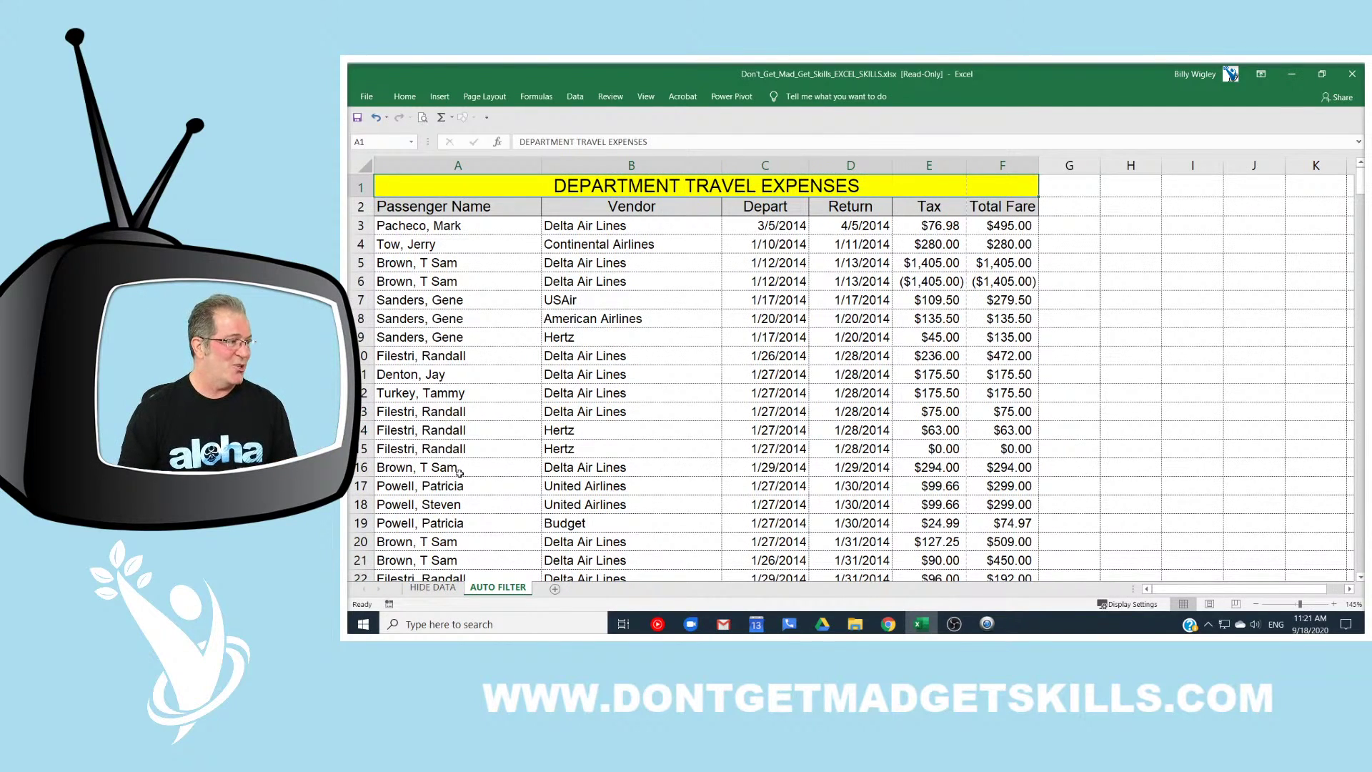
# Step: Undo both the unhiding and the preceding hiding of the rows on the AUTO FILTER sheet
pyautogui.hotkey('ctrl', 'z')
pyautogui.hotkey('ctrl', 'z')
pyautogui.hotkey('ctrl', 'pageup')
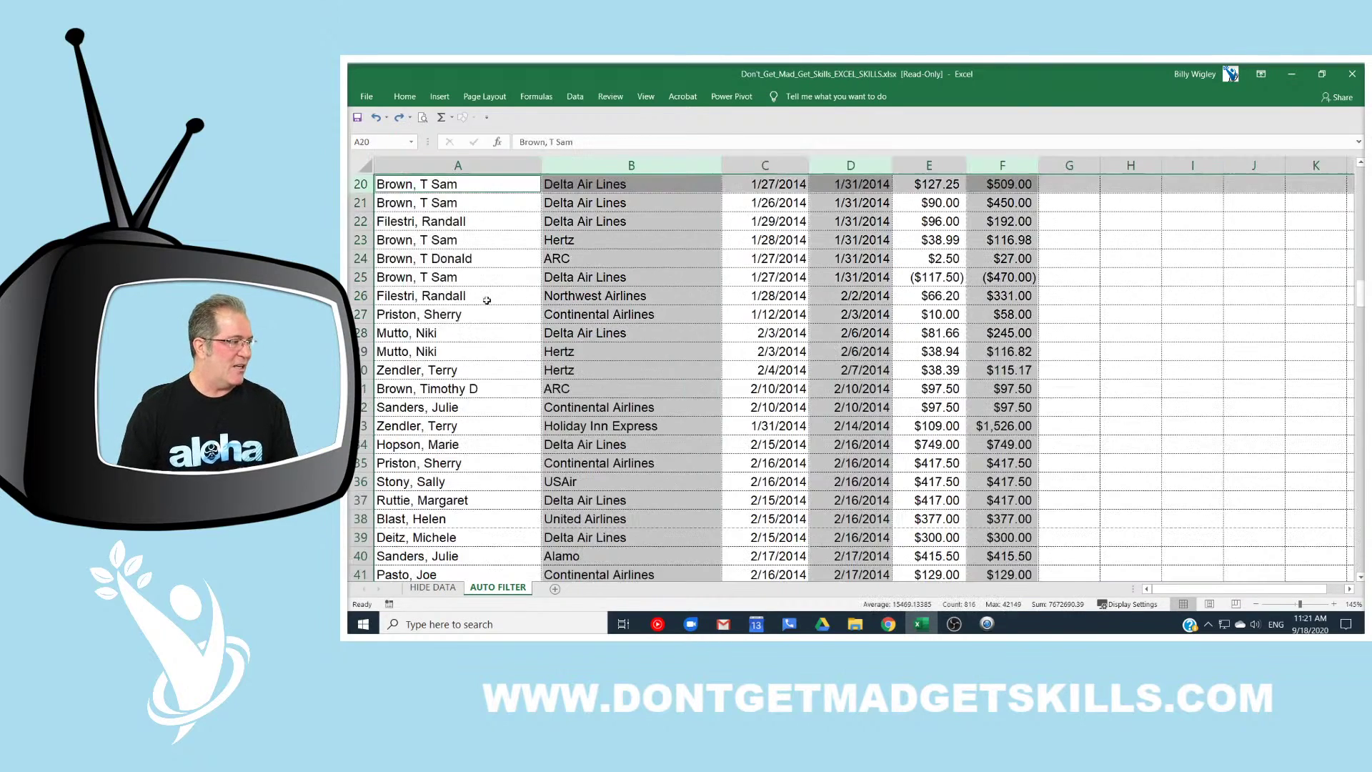
pyautogui.click(513, 588)
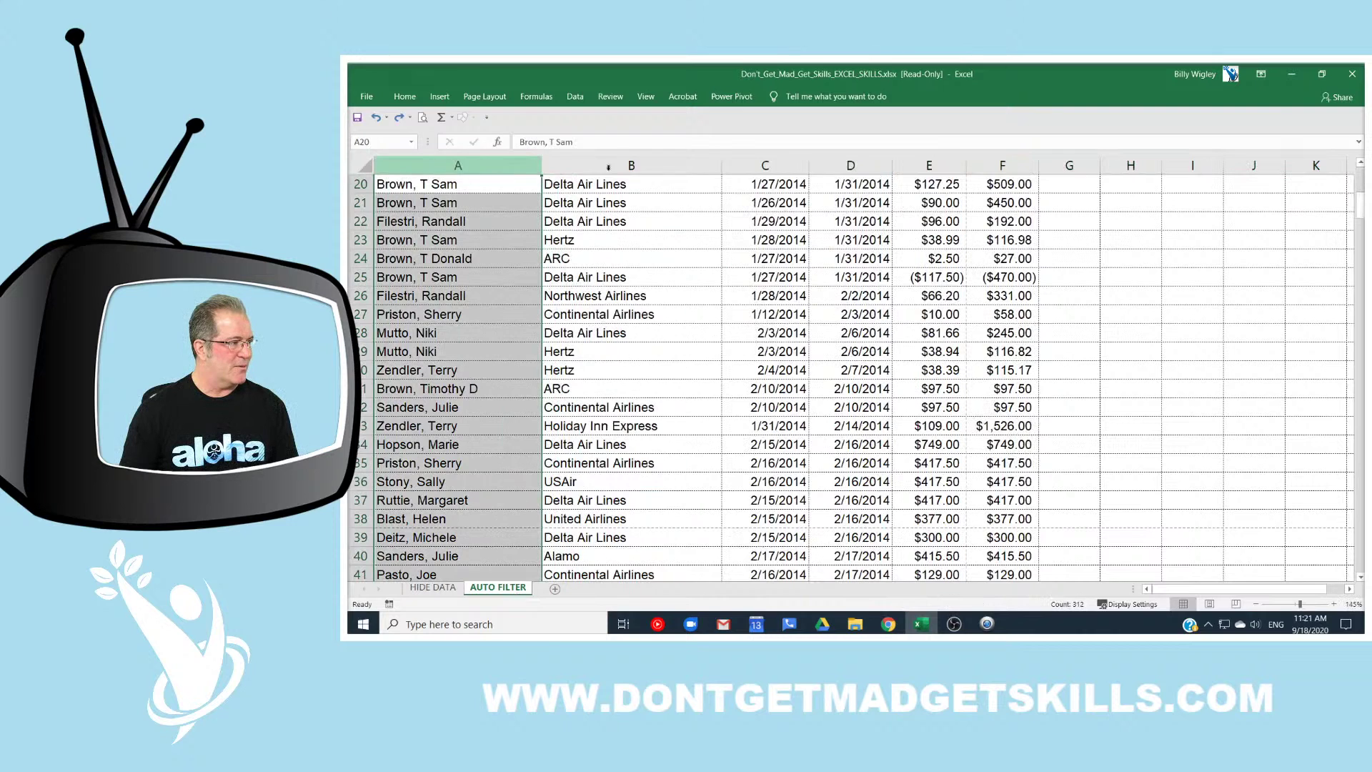
# Step: Select columns A, D and B together on the AUTO FILTER sheet
pyautogui.keyDown('ctrl'); pyautogui.click(846, 165); pyautogui.keyUp('ctrl')
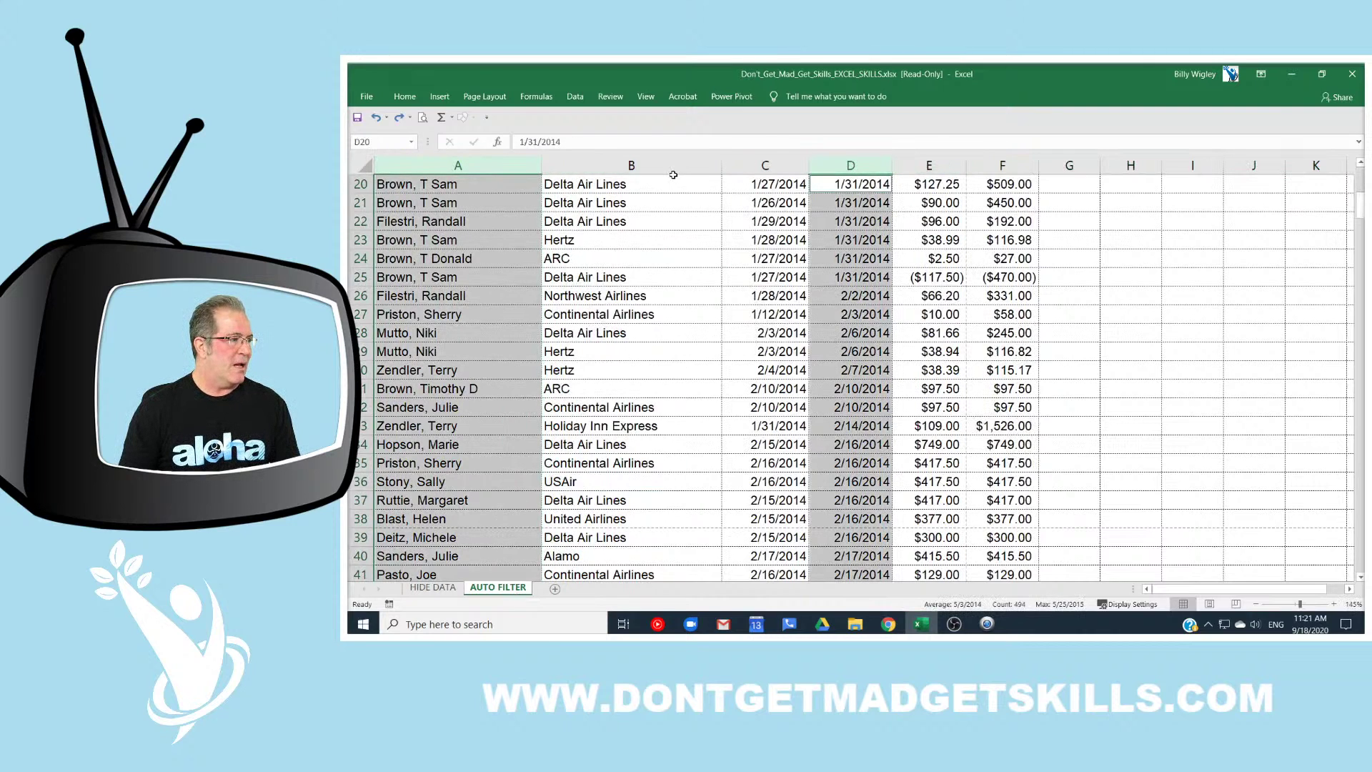
pyautogui.moveTo(674, 175); pyautogui.dragTo(675, 166)
pyautogui.keyDown('ctrl'); pyautogui.click(684, 164); pyautogui.keyUp('ctrl')
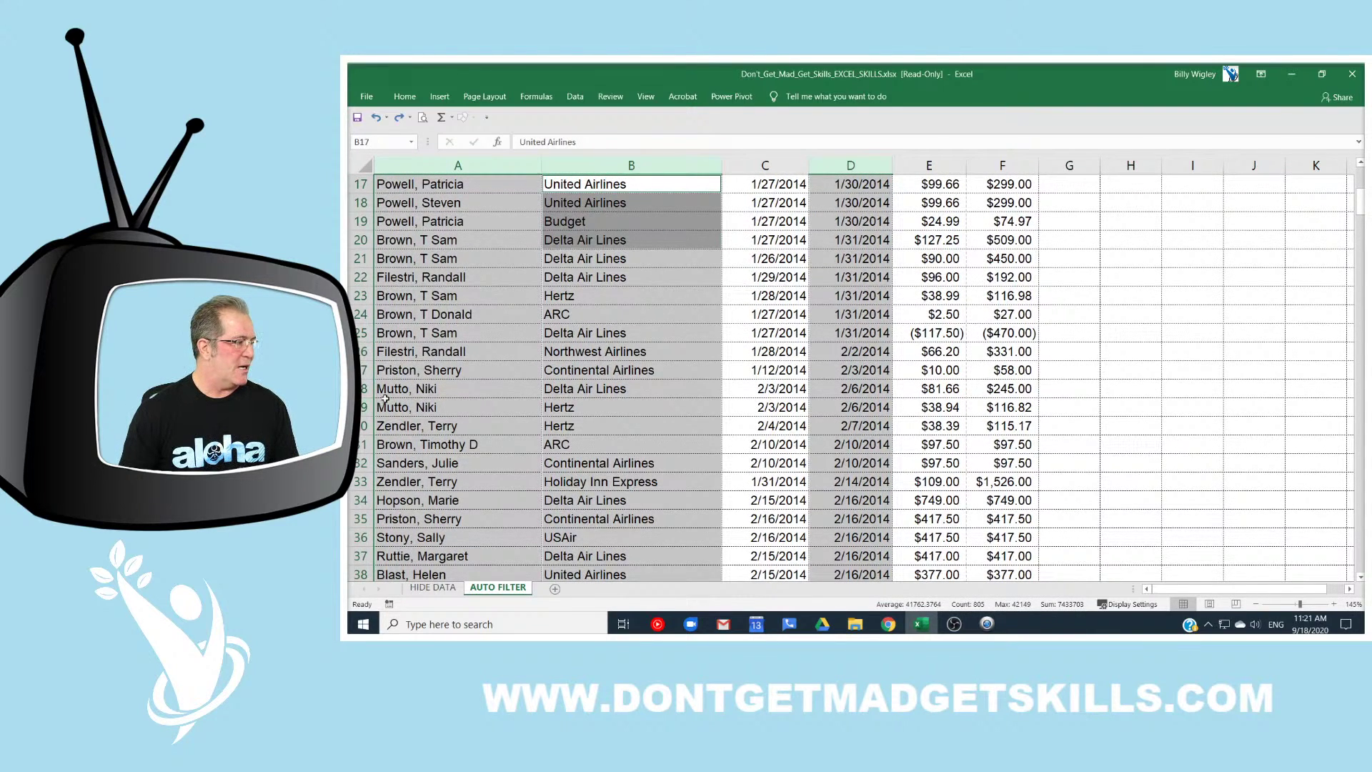
# Step: Add rows 26, 28 and 29 to the column selection and hide the rows
pyautogui.keyDown('ctrl'); pyautogui.click(365, 351); pyautogui.keyUp('ctrl')
pyautogui.keyDown('ctrl'); pyautogui.click(365, 388); pyautogui.keyUp('ctrl')
pyautogui.keyDown('ctrl'); pyautogui.click(365, 407); pyautogui.keyUp('ctrl')
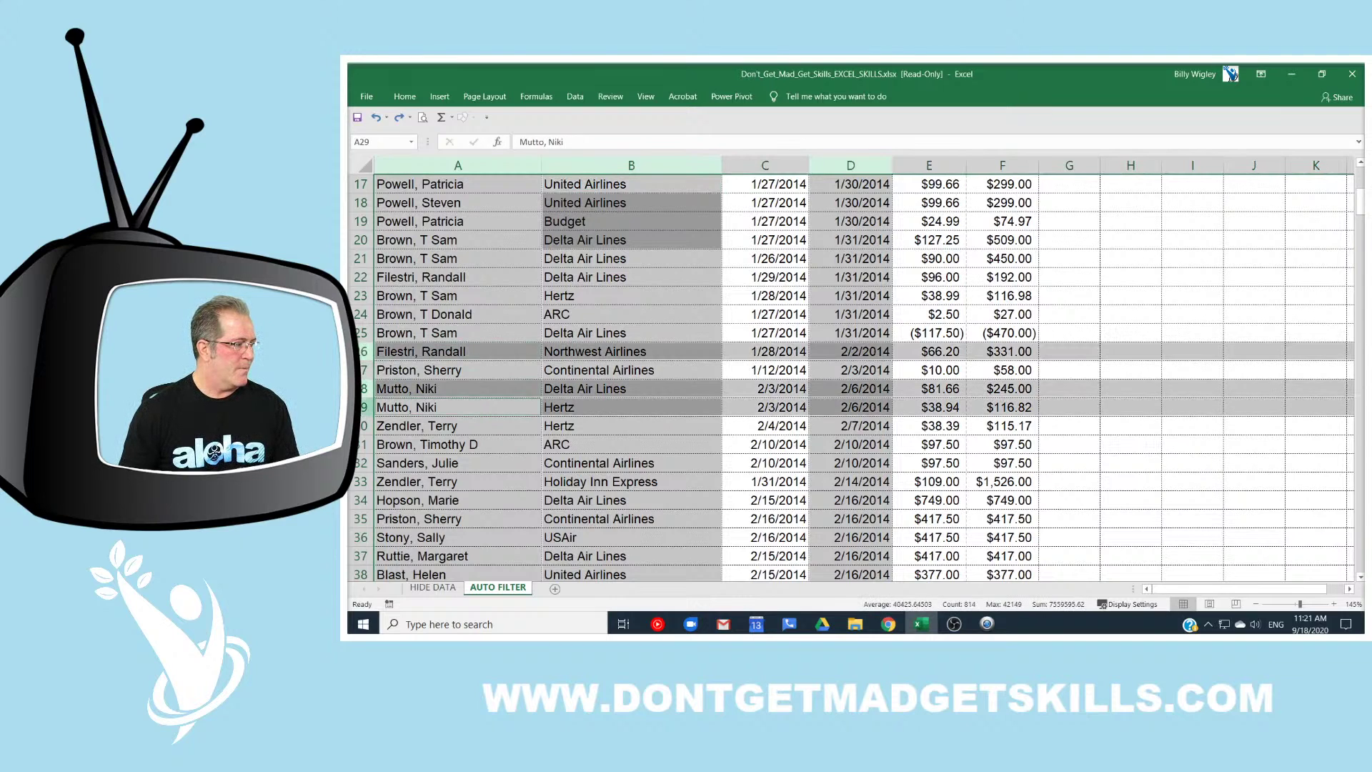
pyautogui.rightClick(365, 407)
pyautogui.click(400, 577)
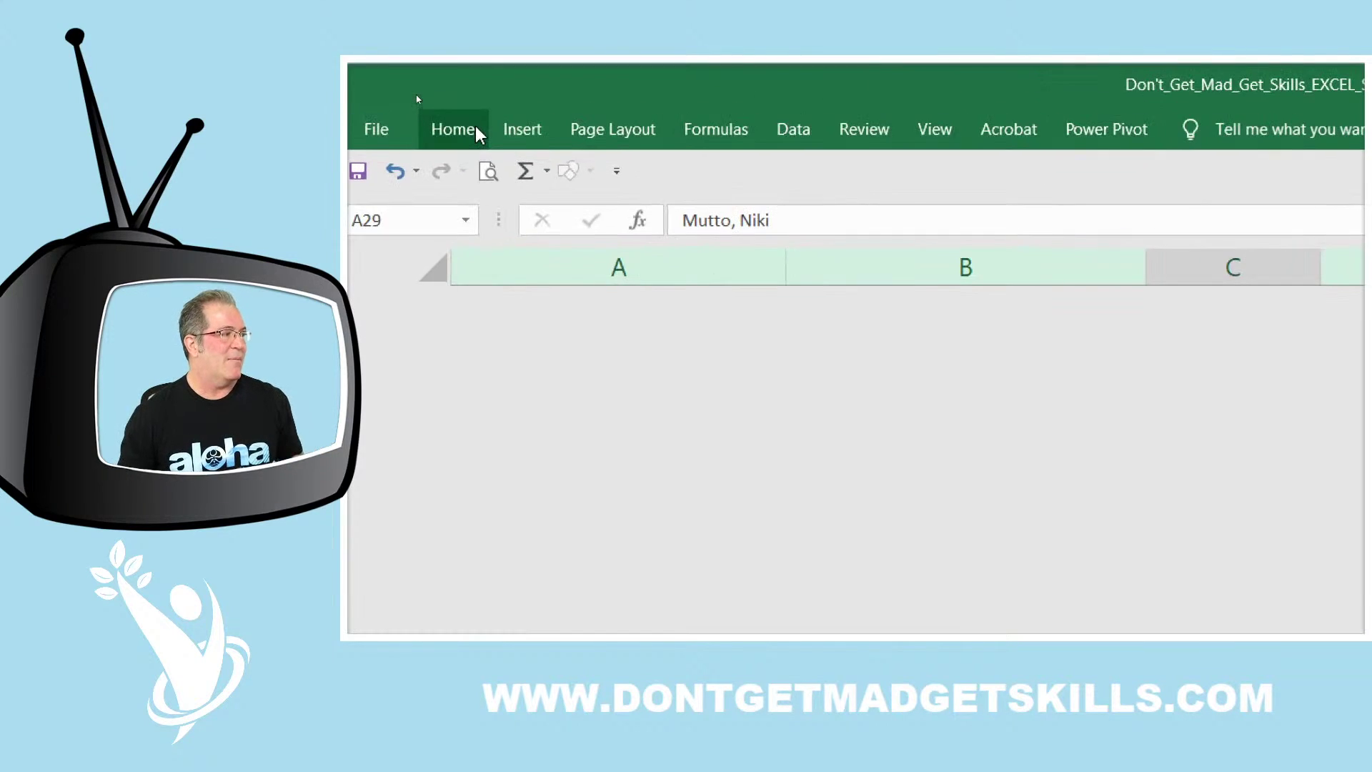
# Step: Try to restore the hidden data with the Unhide Columns command
pyautogui.click(418, 98)
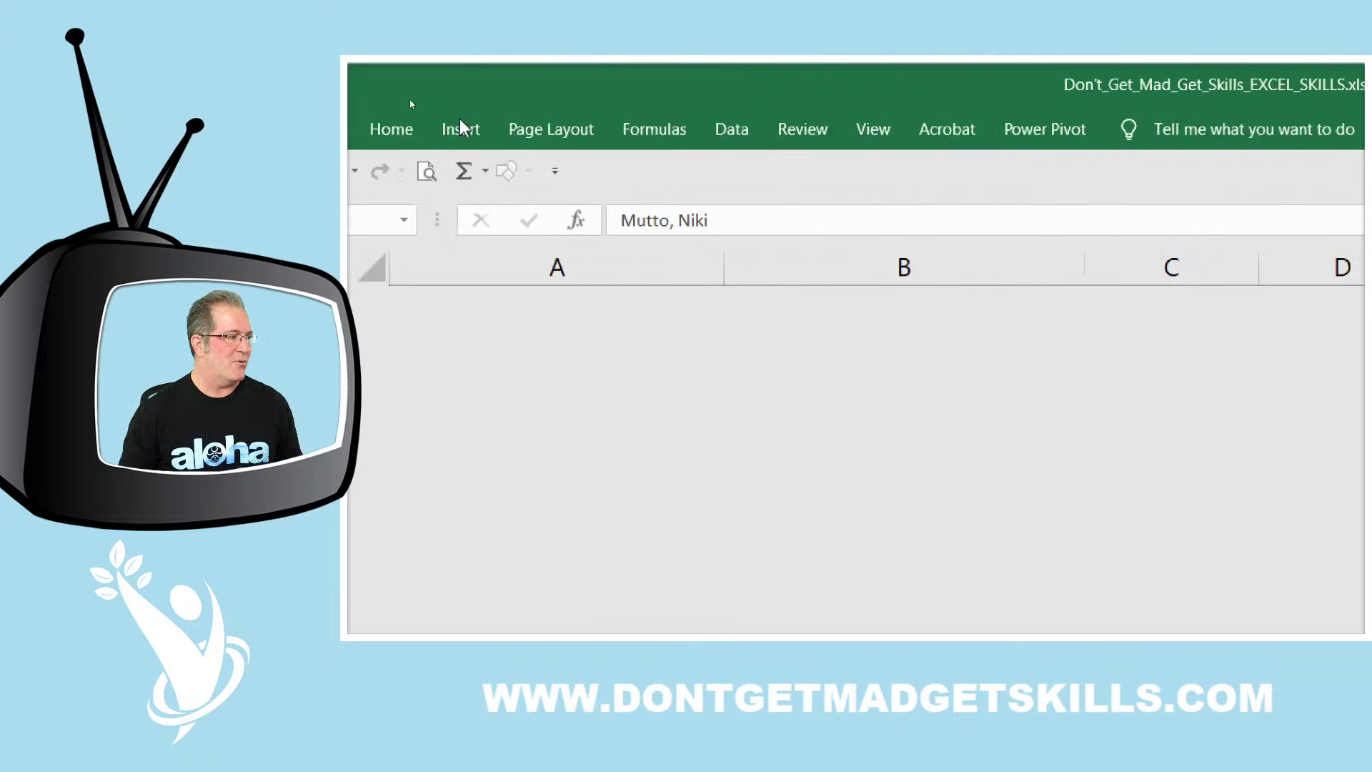
pyautogui.click(465, 132)
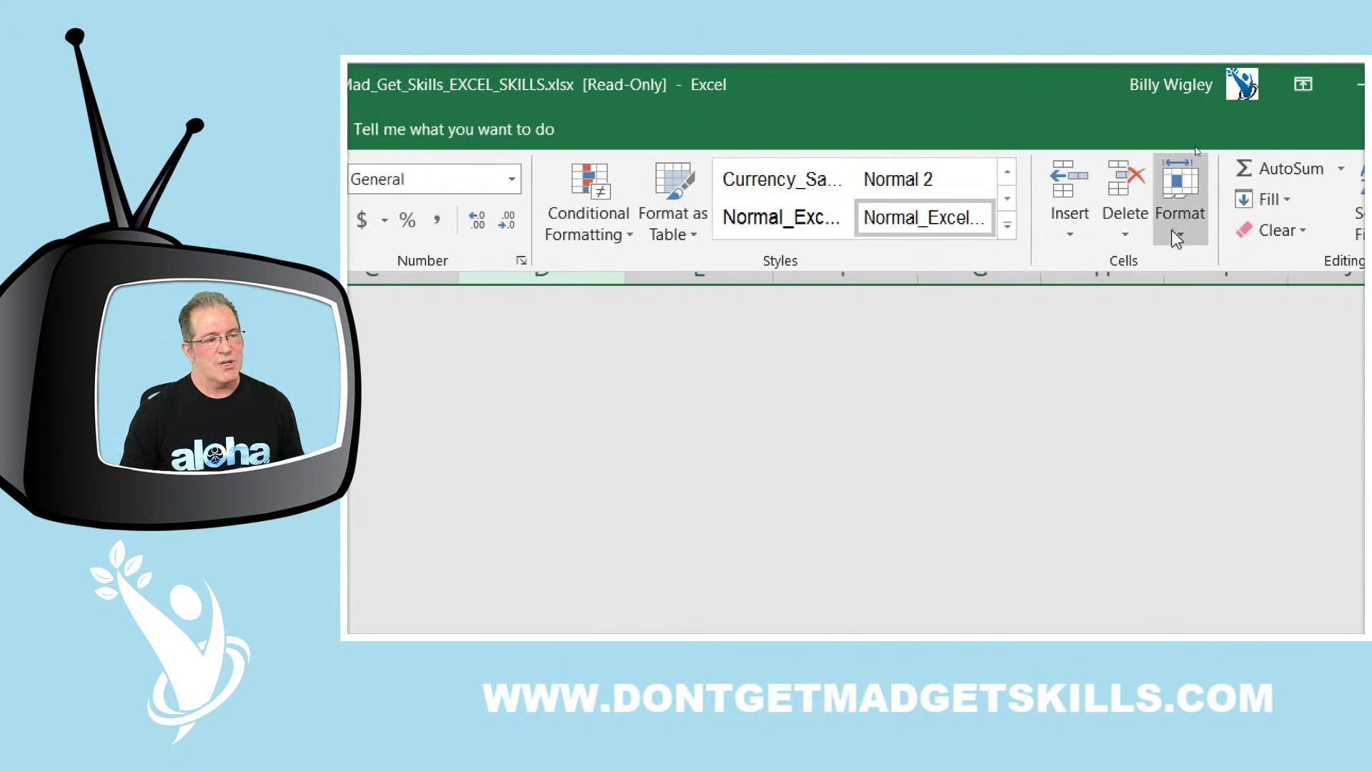
pyautogui.click(1186, 236)
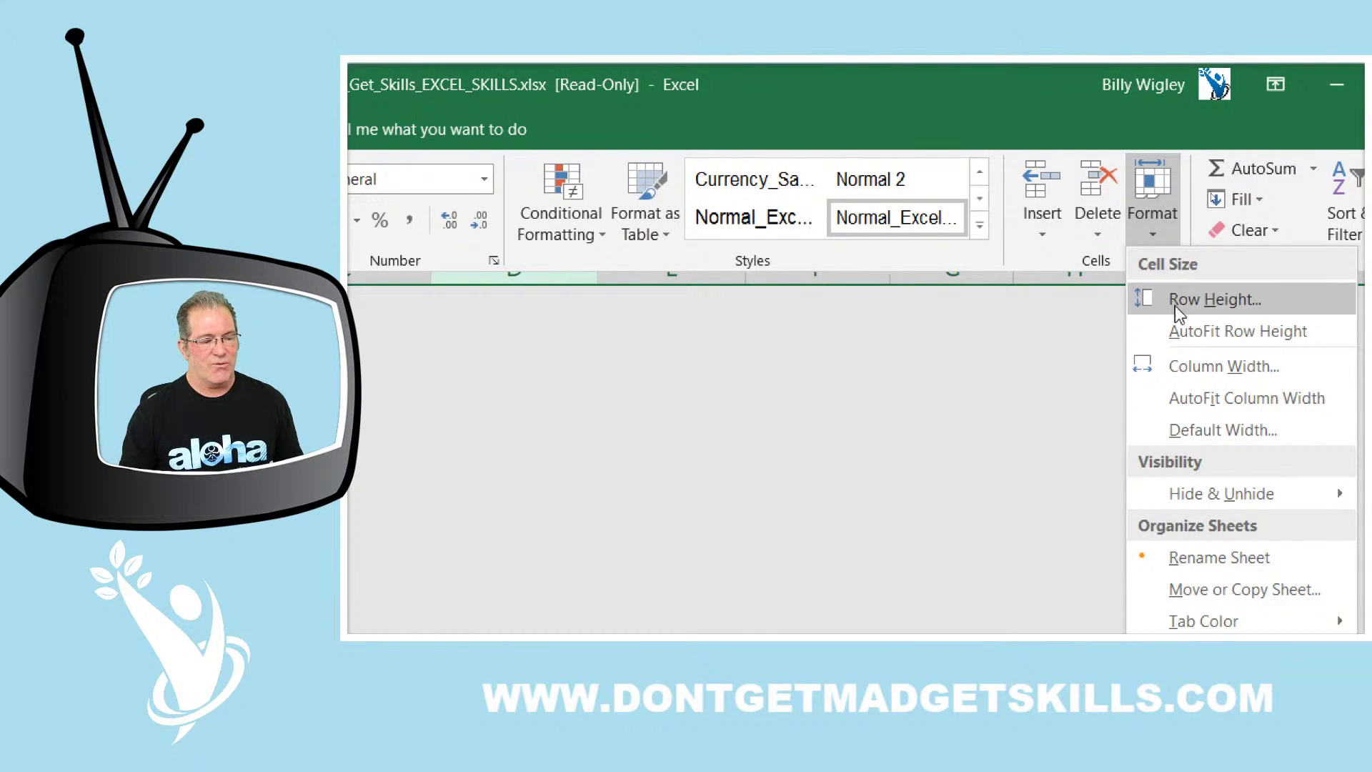
pyautogui.moveTo(1179, 340)
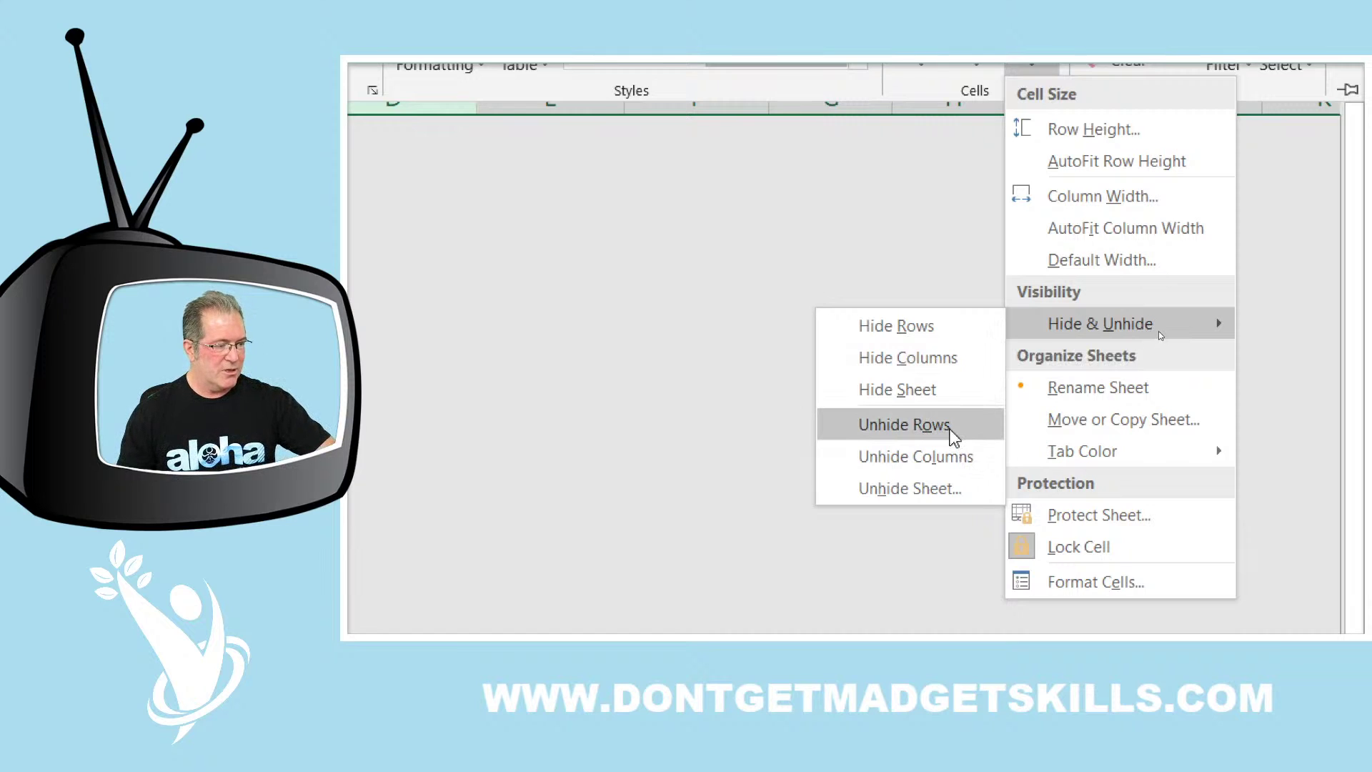
pyautogui.click(959, 457)
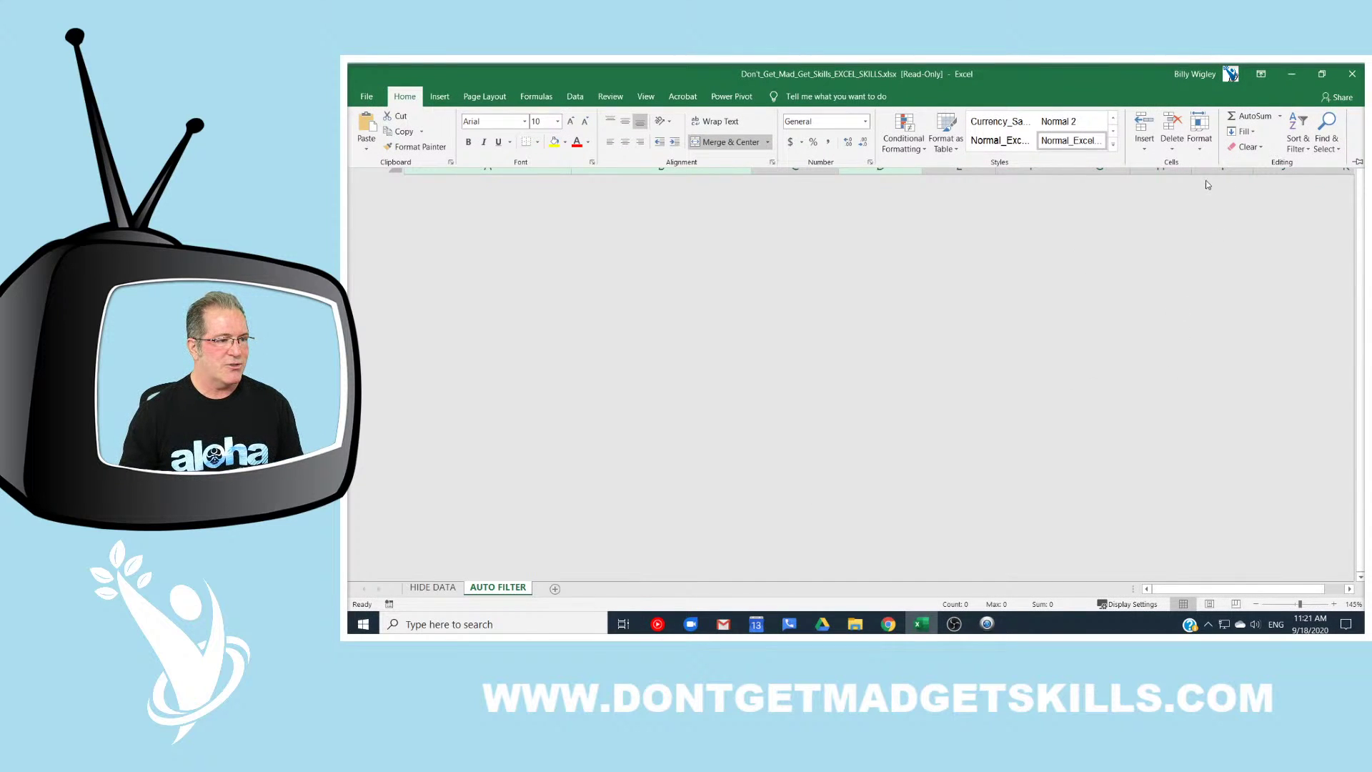
# Step: Unhide the hidden rows with the Unhide Rows command
pyautogui.click(1200, 136)
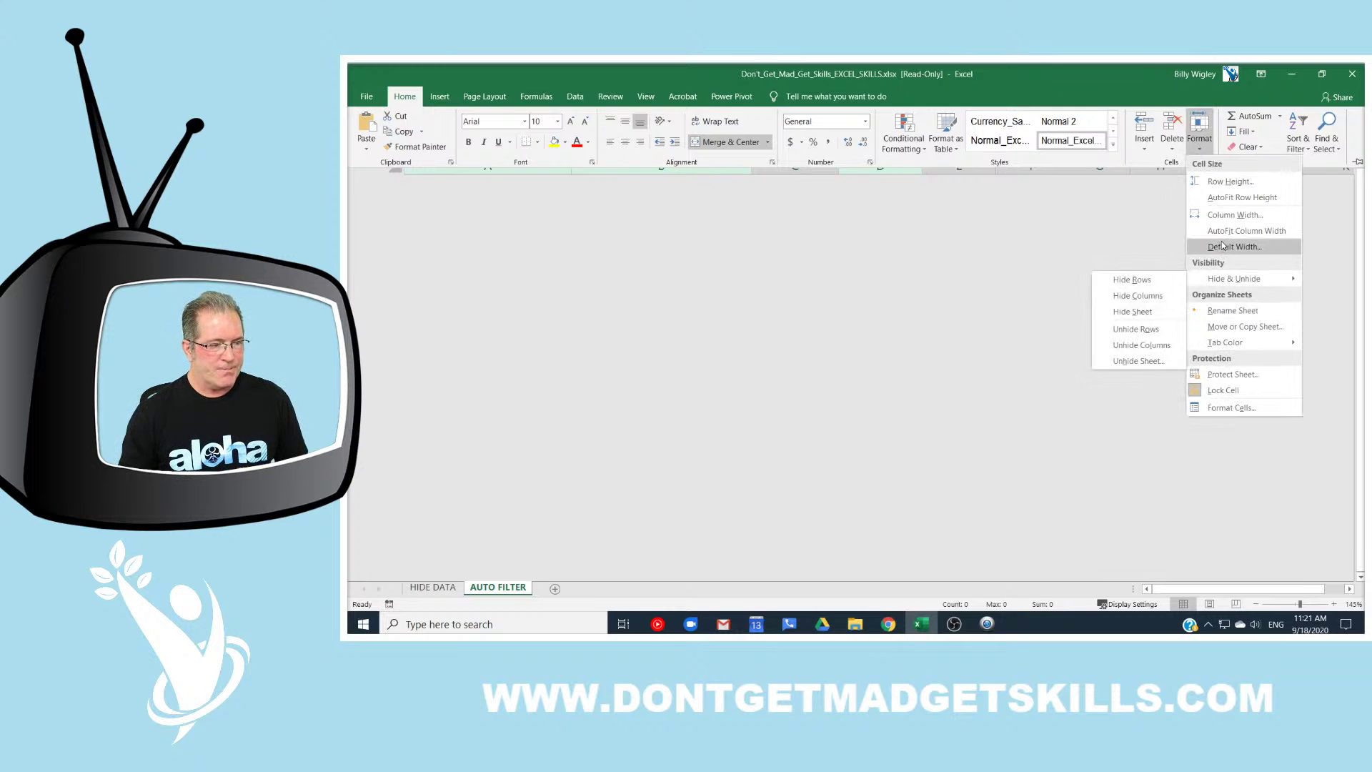
pyautogui.moveTo(1226, 282)
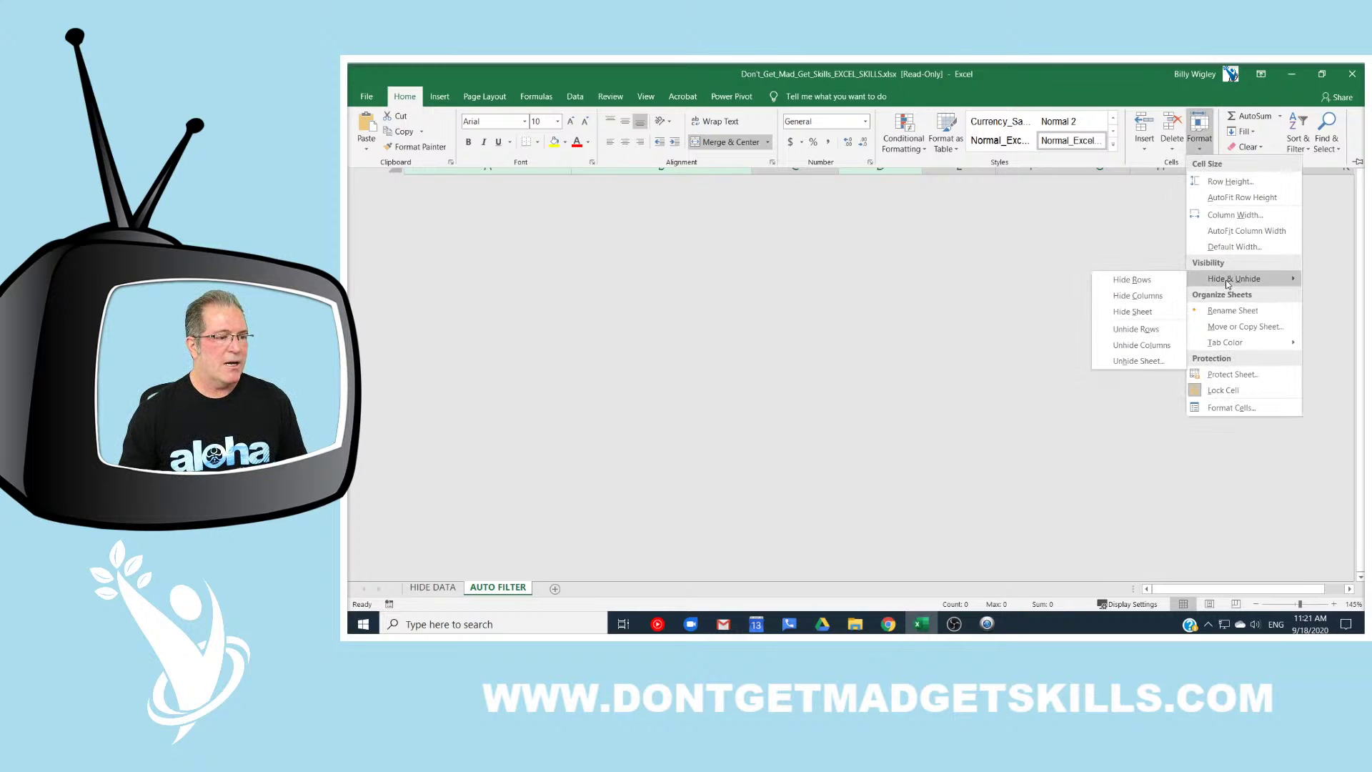
pyautogui.click(1167, 330)
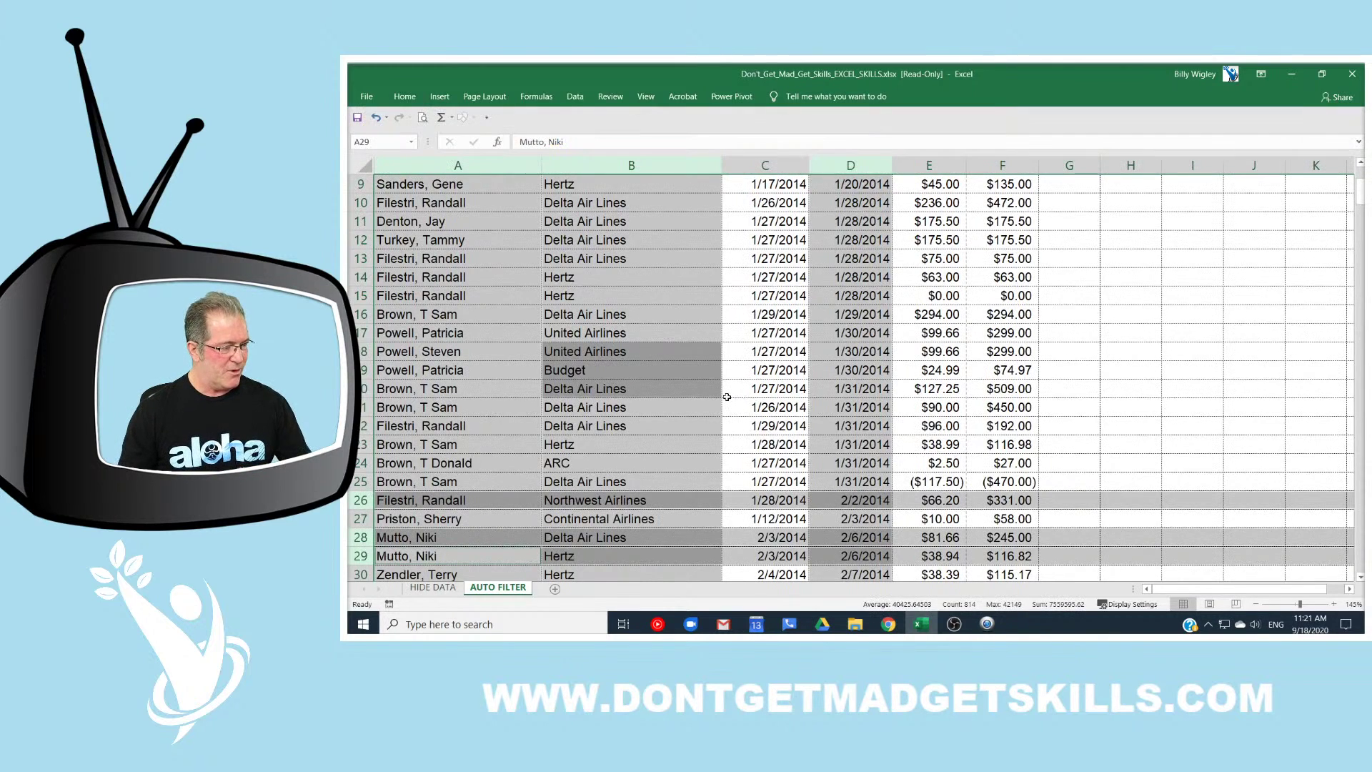
# Step: Clear the combined column and row selection on the AUTO FILTER sheet and return to cell A1
pyautogui.scroll(2, 727, 396)
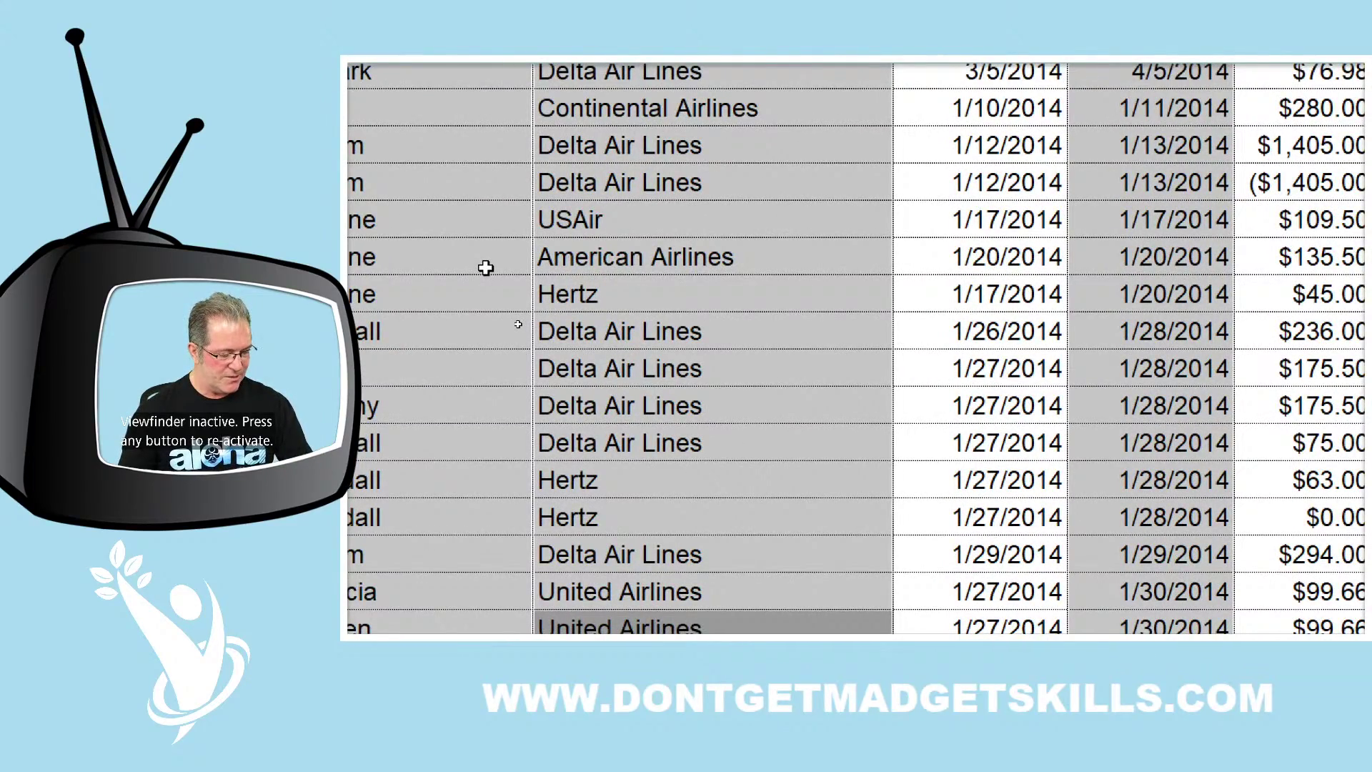
pyautogui.scroll(-4, 621, 285)
pyautogui.keyDown('ctrl'); pyautogui.scroll(-5, 613, 291); pyautogui.keyUp('ctrl')
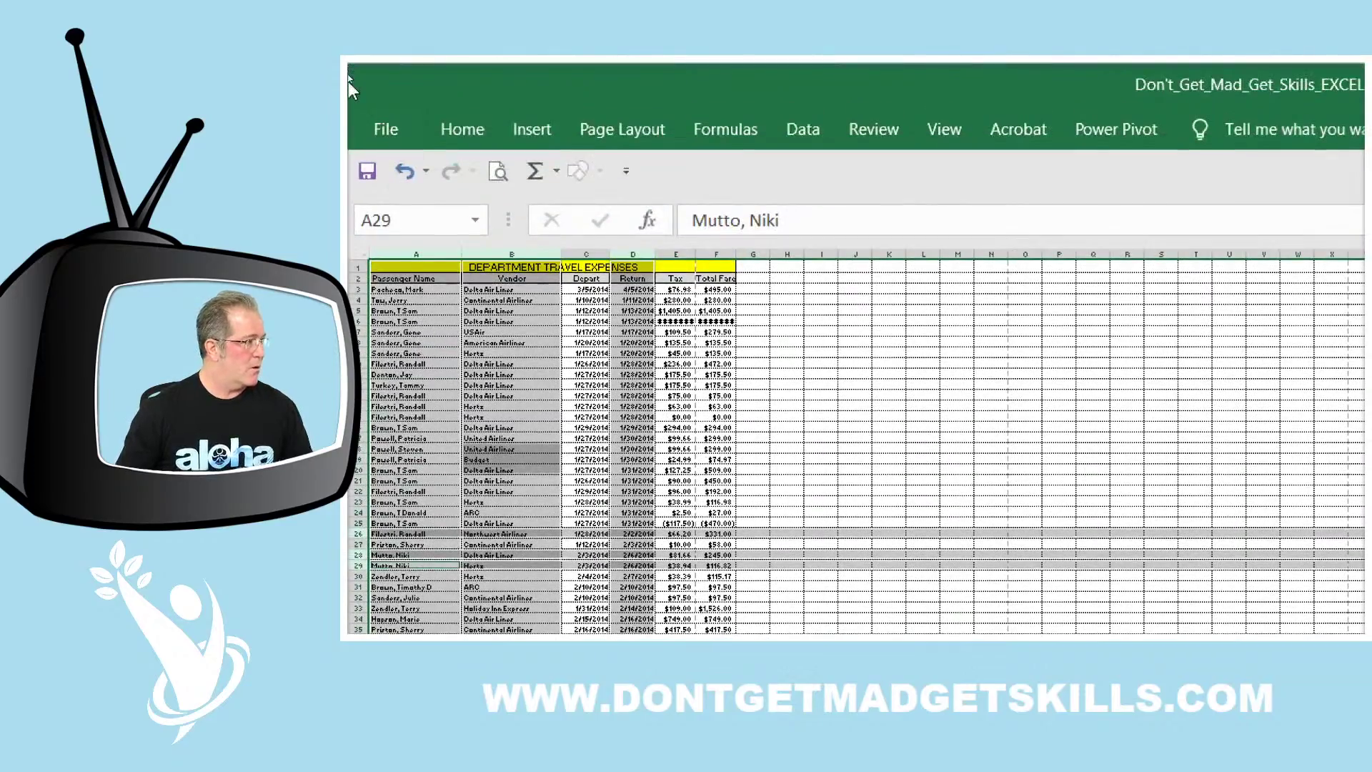
pyautogui.click(357, 81)
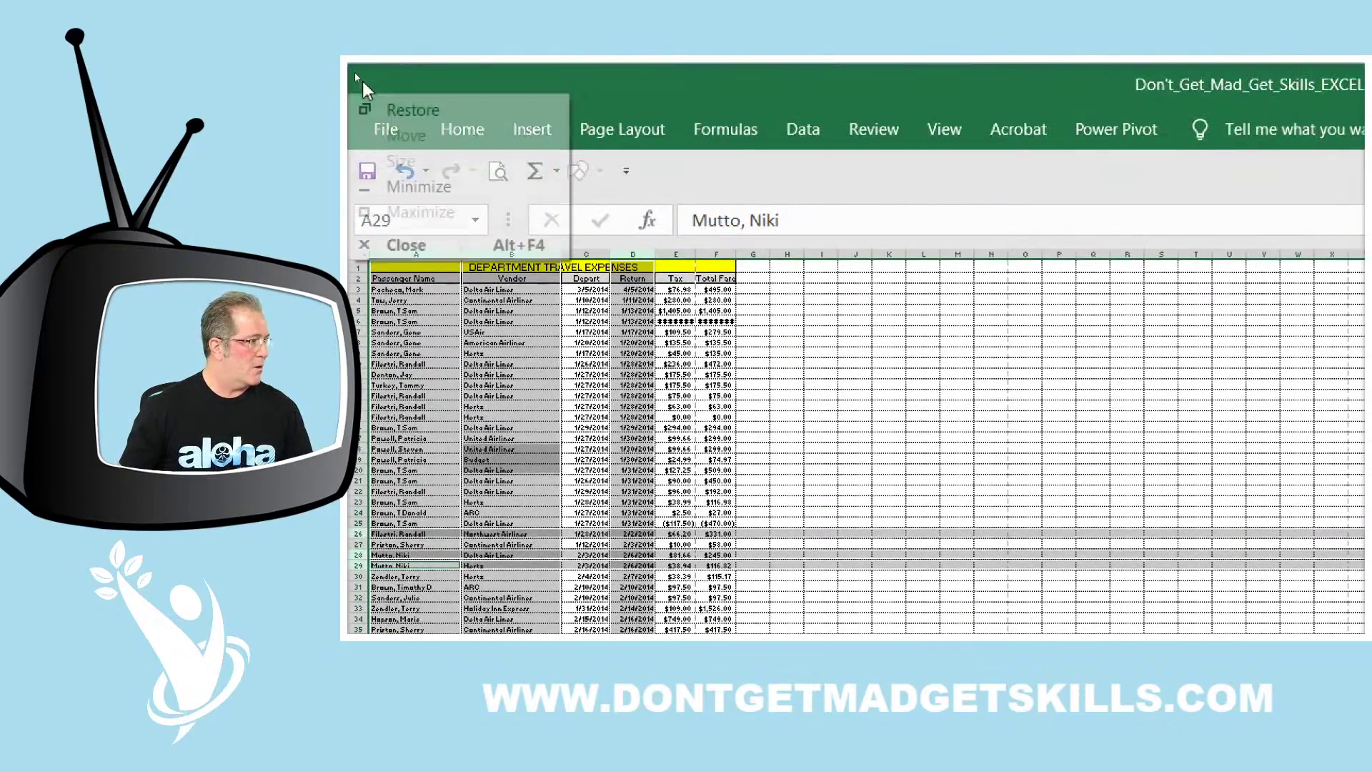
pyautogui.click(701, 69)
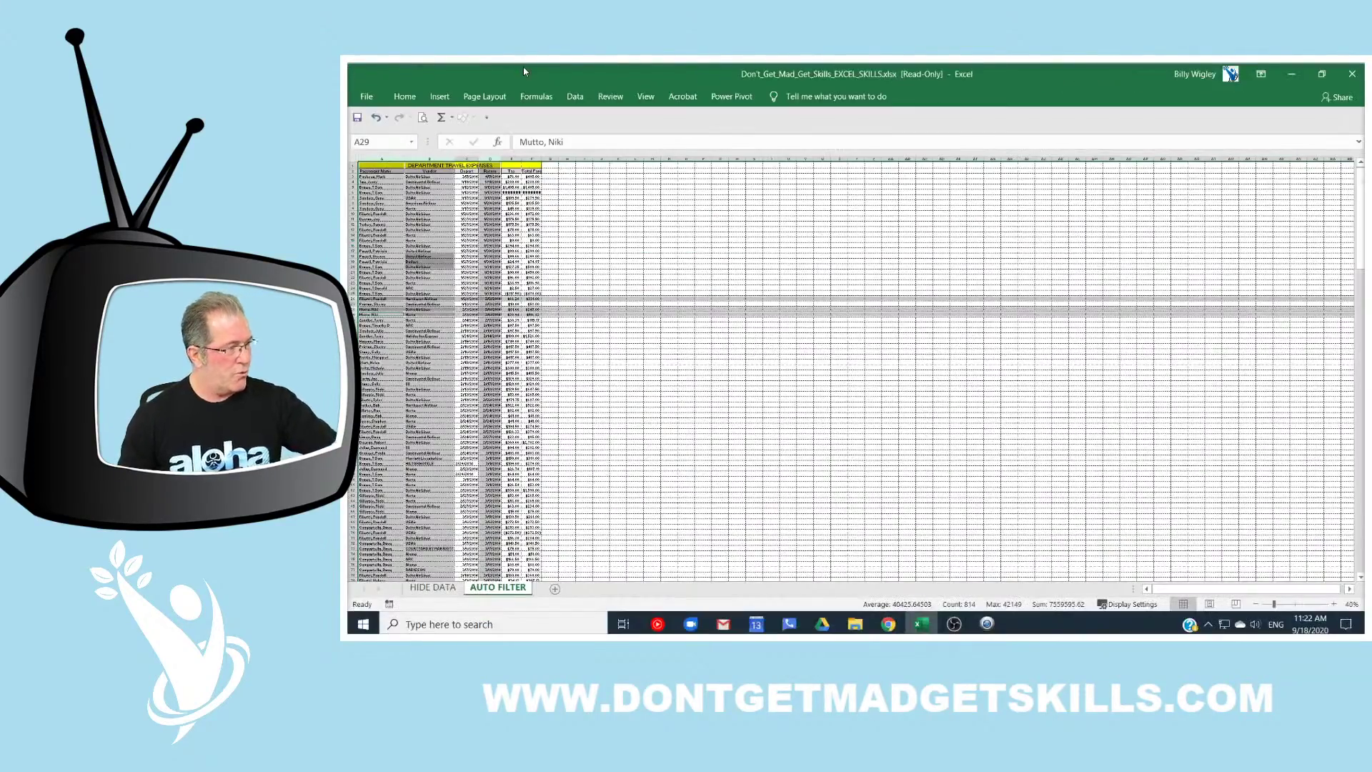
pyautogui.scroll(12, 372, 211)
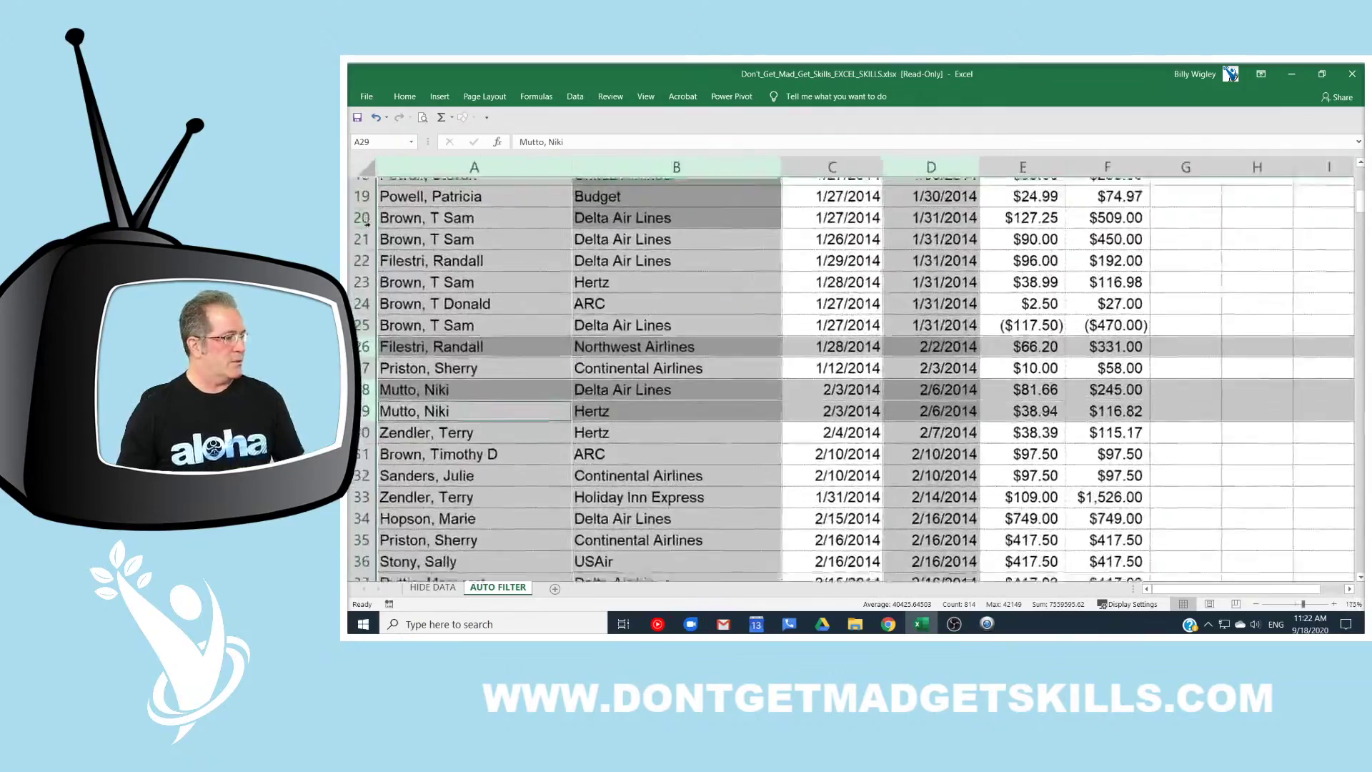
pyautogui.click(462, 213)
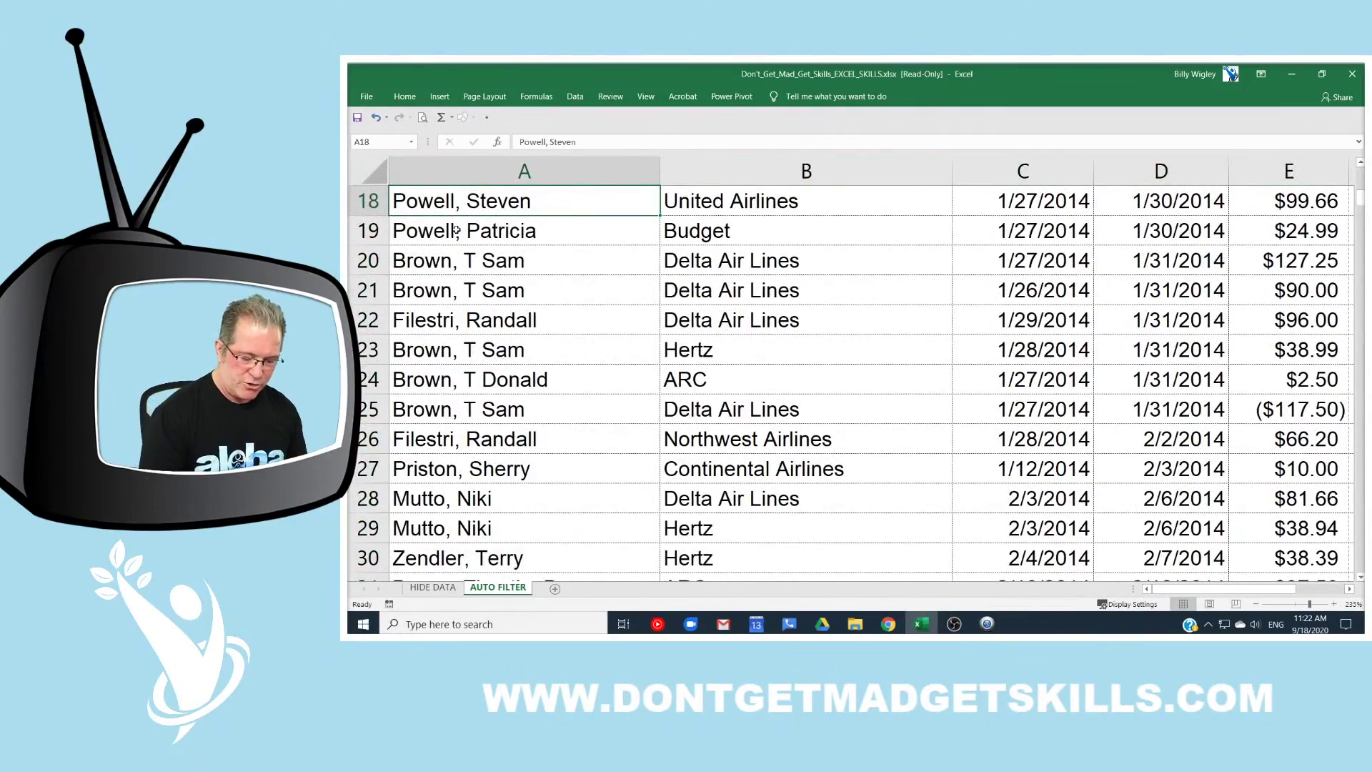
pyautogui.hotkey('ctrl', 'Home')
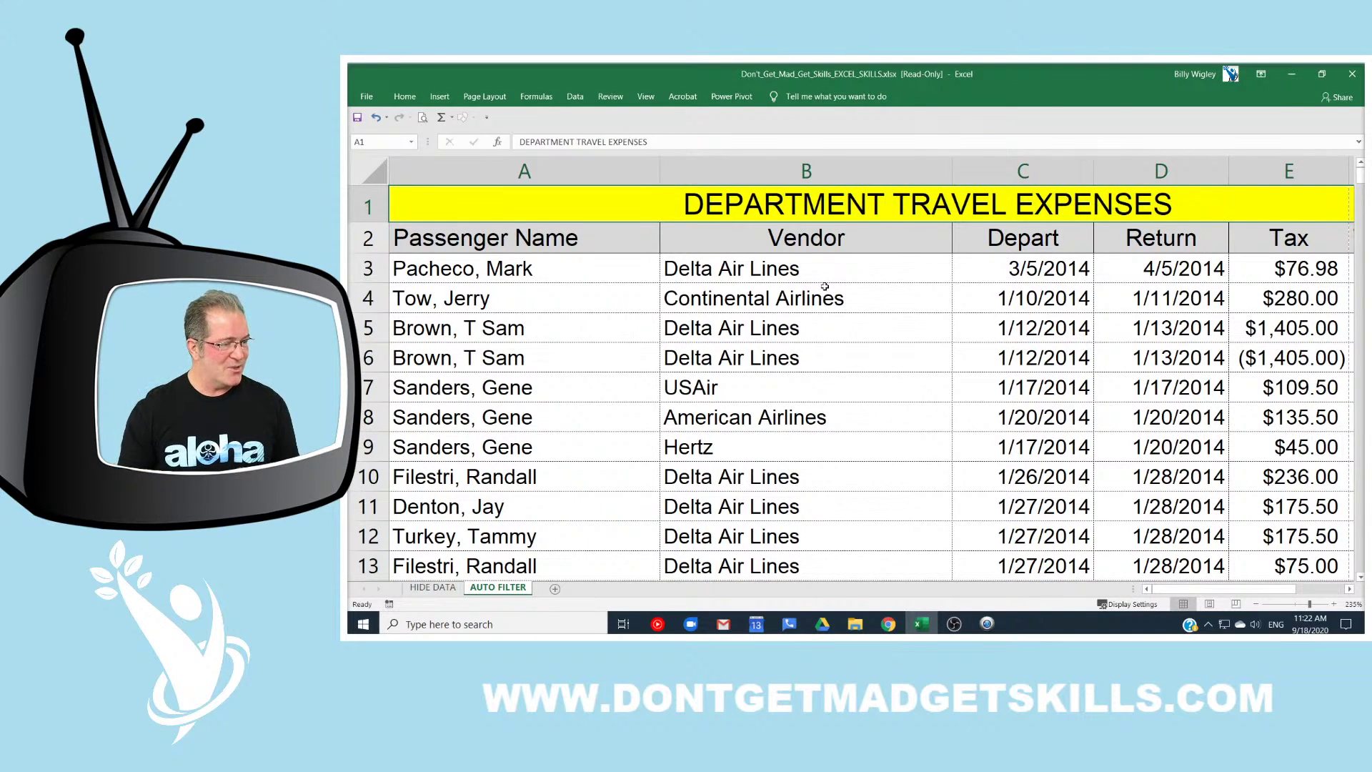
# Step: On the HIDE DATA sheet, select the LName column together with row 4
pyautogui.click(439, 591)
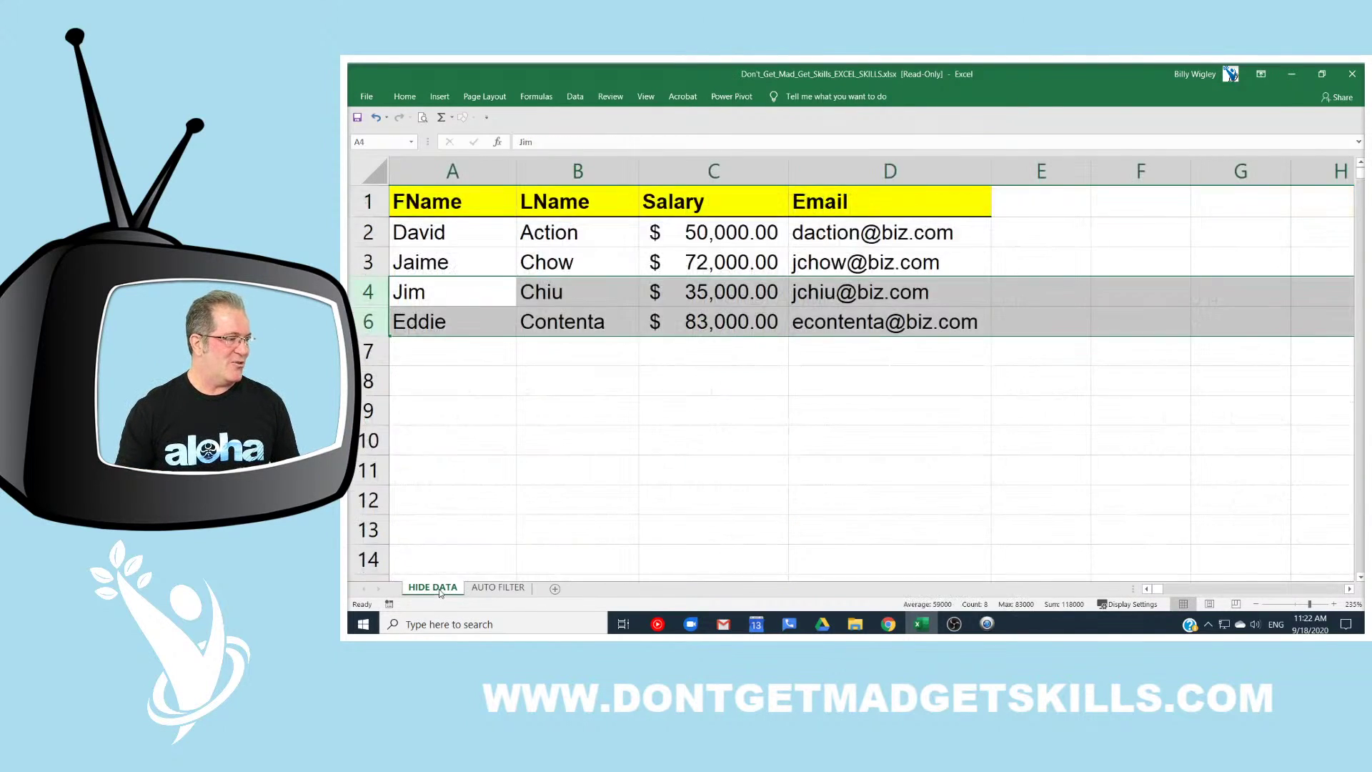
pyautogui.click(596, 170)
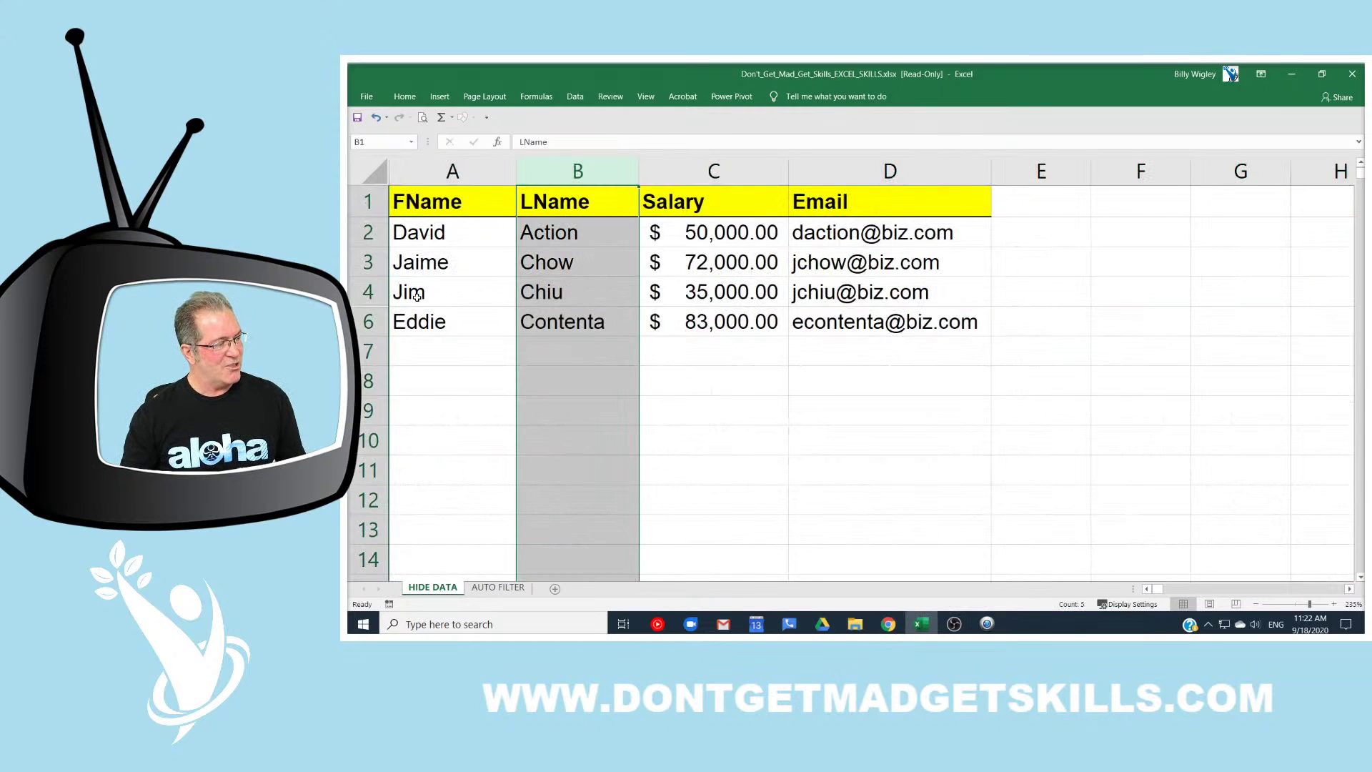
pyautogui.keyDown('ctrl'); pyautogui.click(369, 291); pyautogui.keyUp('ctrl')
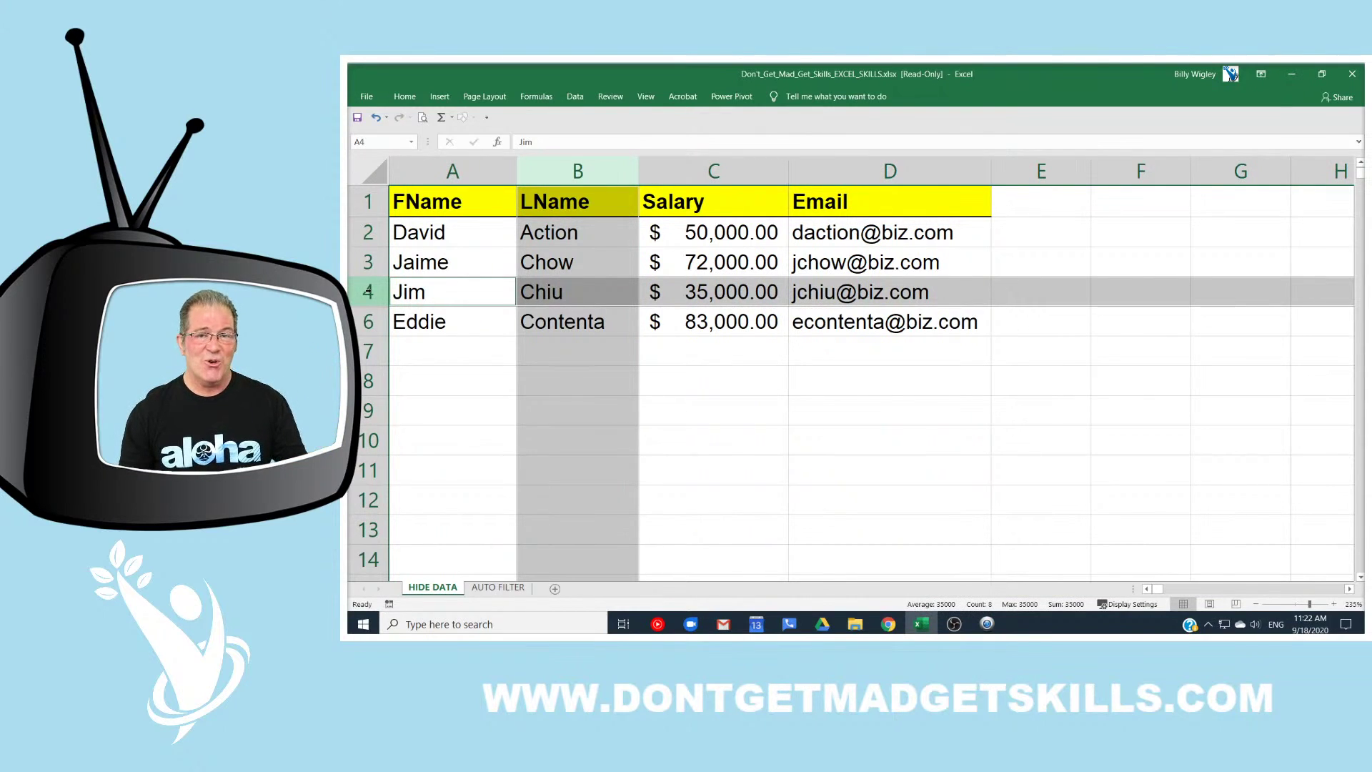
# Step: Minimize the workbook to reach the browser and open the Coming Soon page of the Don't Get Mad Get Skills website
pyautogui.click(1292, 80)
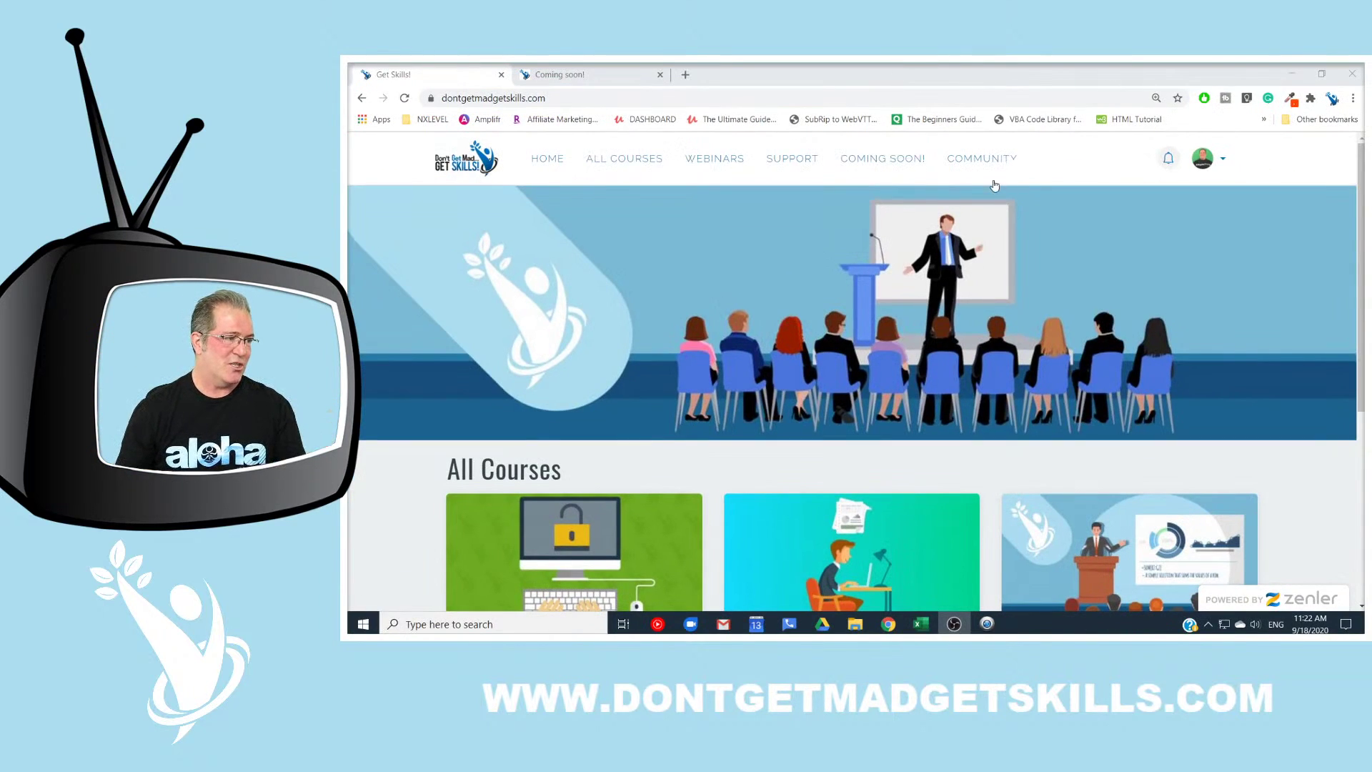
pyautogui.click(919, 169)
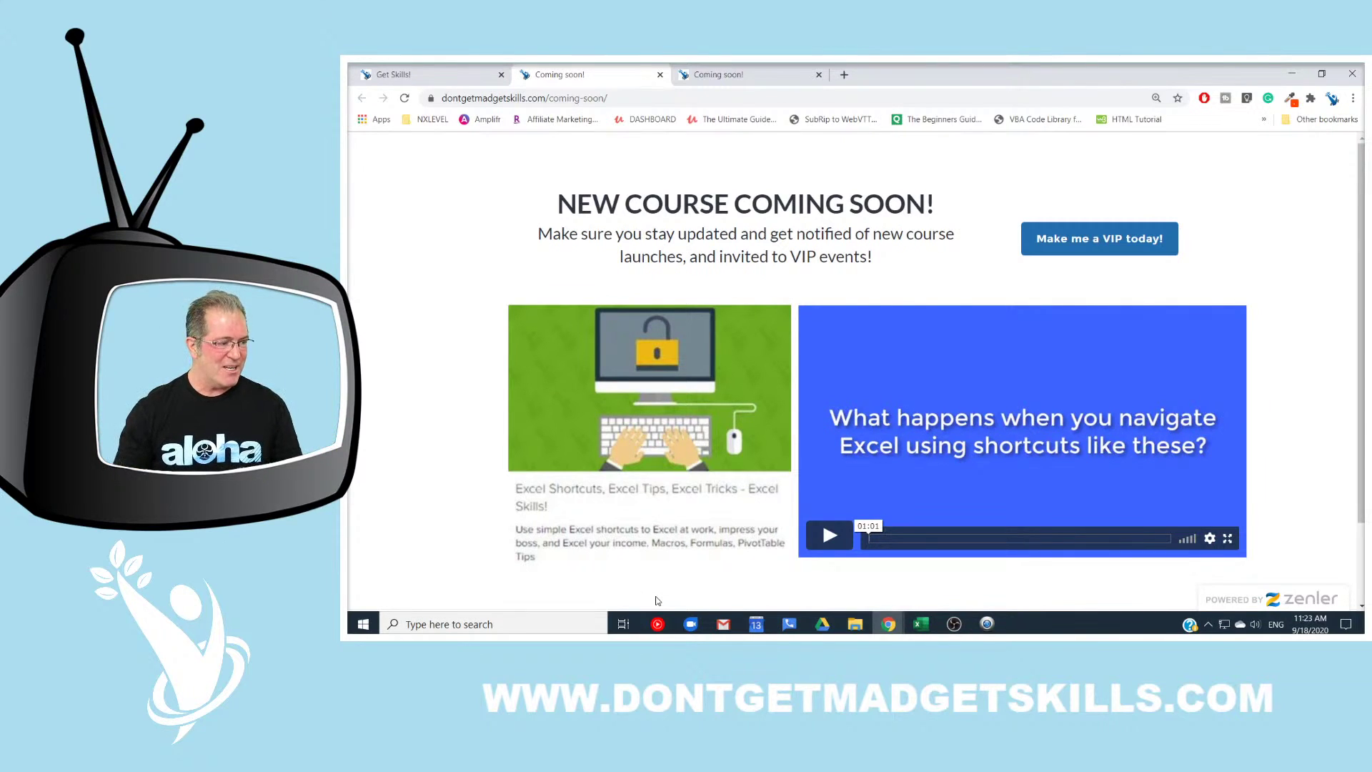
pyautogui.hotkey('alt', 'Tab')
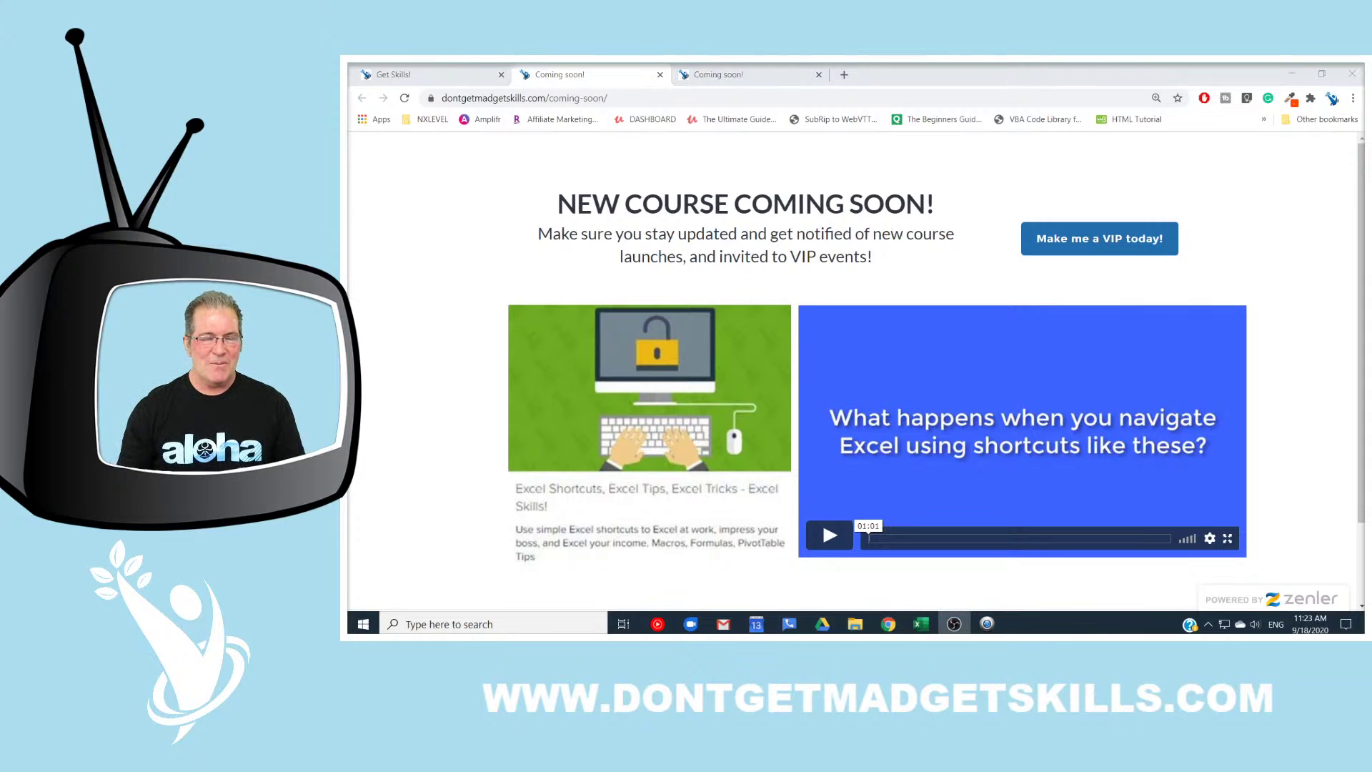